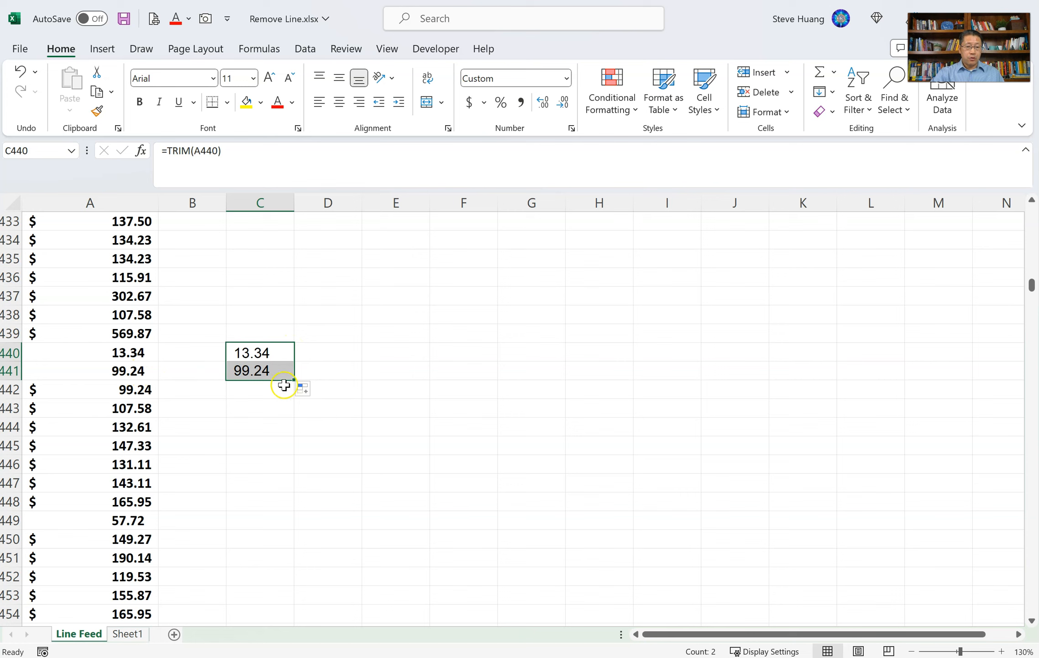
- Enter the formula =SUM(C440:C441) in cell D440 to test whether the trimmed amounts add up
{"action": "left_click", "coordinate": [354, 351]}
{"action": "type", "text": "=sum("}
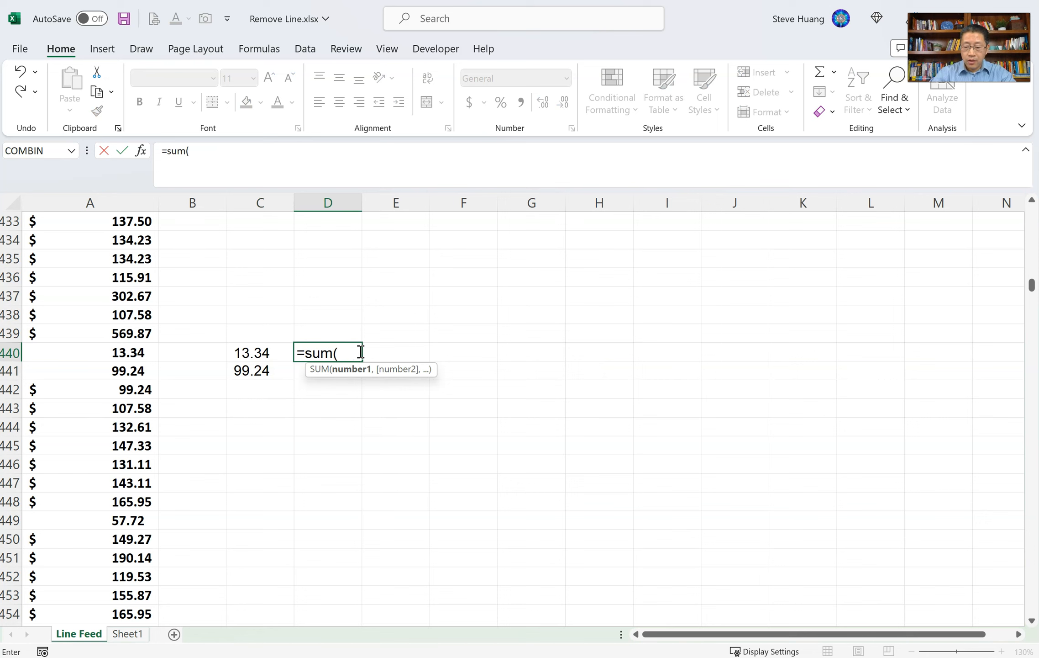
{"action": "key", "text": "Left"}
{"action": "key", "text": "shift+Down"}
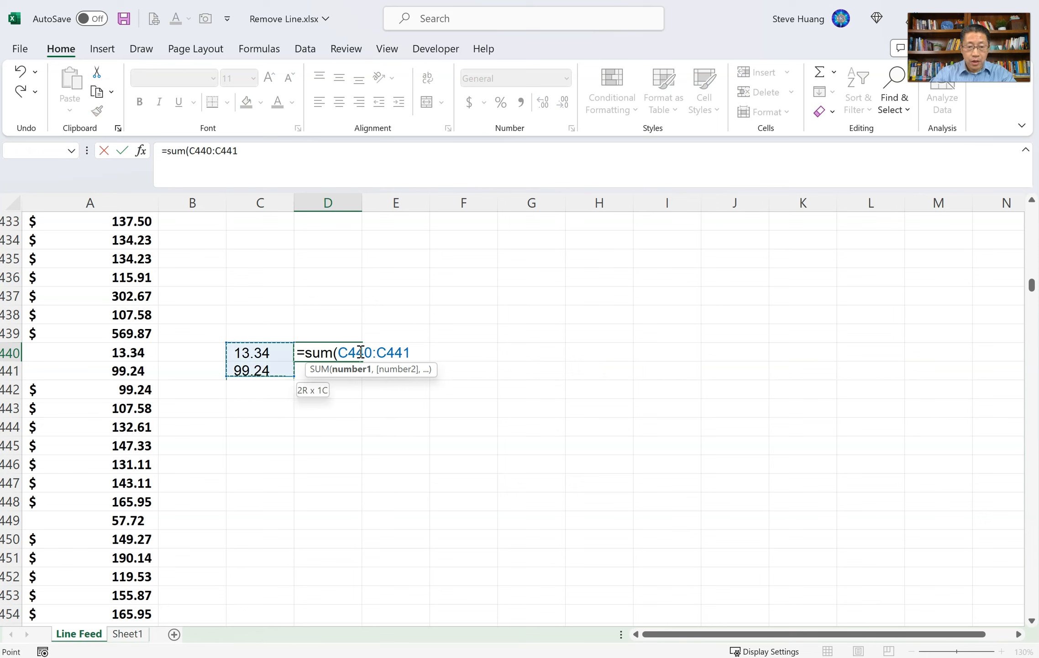
{"action": "type", "text": ")"}
{"action": "key", "text": "Return"}
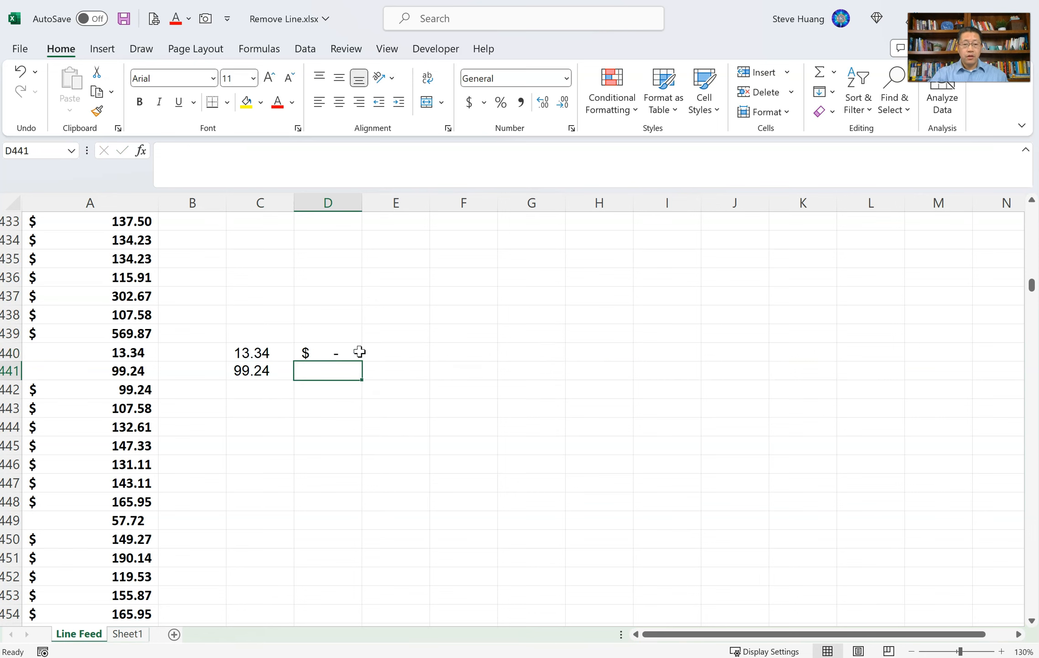
{"action": "left_click", "coordinate": [351, 351]}
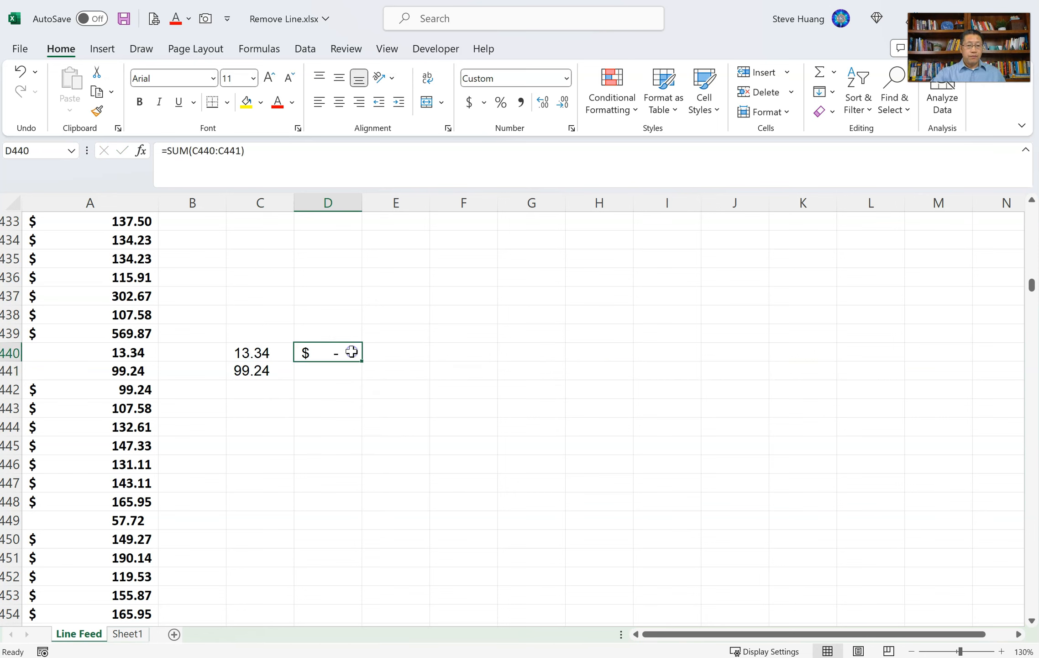
- Try to convert the trimmed amount in C440 to a number by changing its formula to =VALUE(TRIM(A440))
{"action": "left_click", "coordinate": [268, 352]}
{"action": "double_click", "coordinate": [268, 353]}
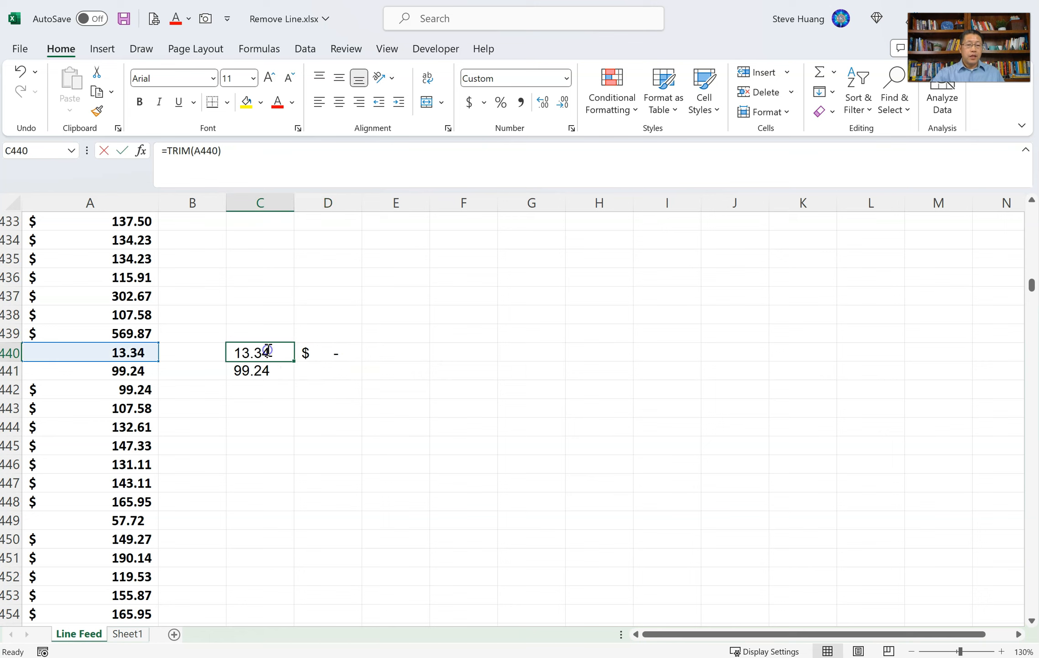
{"action": "left_click", "coordinate": [264, 354]}
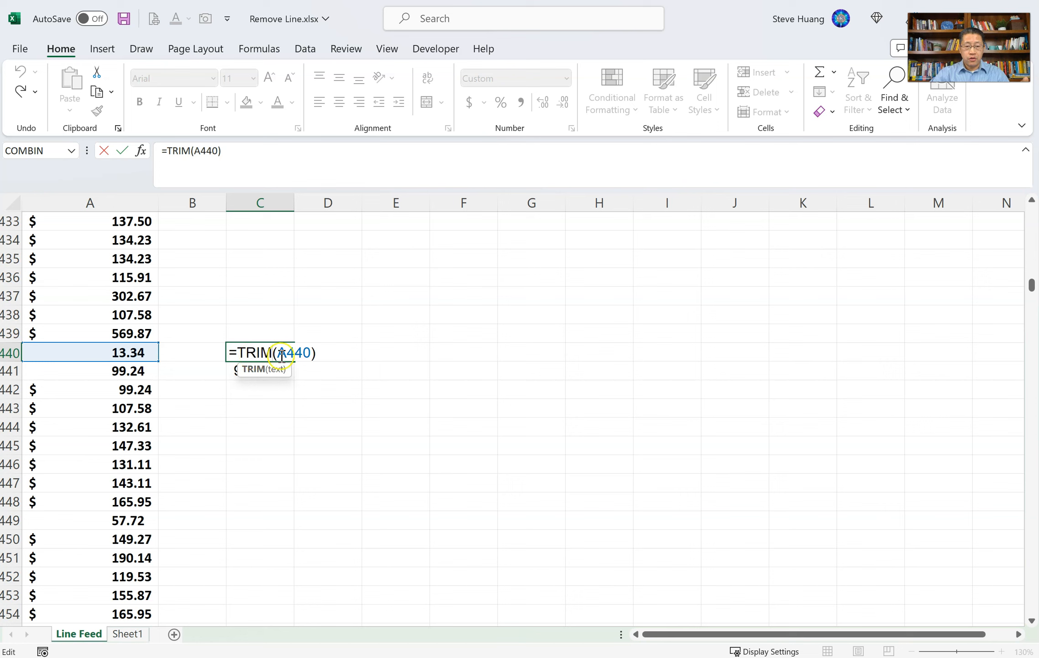
{"action": "left_click", "coordinate": [252, 355]}
{"action": "key", "text": "Left"}
{"action": "key", "text": "Left"}
{"action": "key", "text": "Left"}
{"action": "key", "text": "Left"}
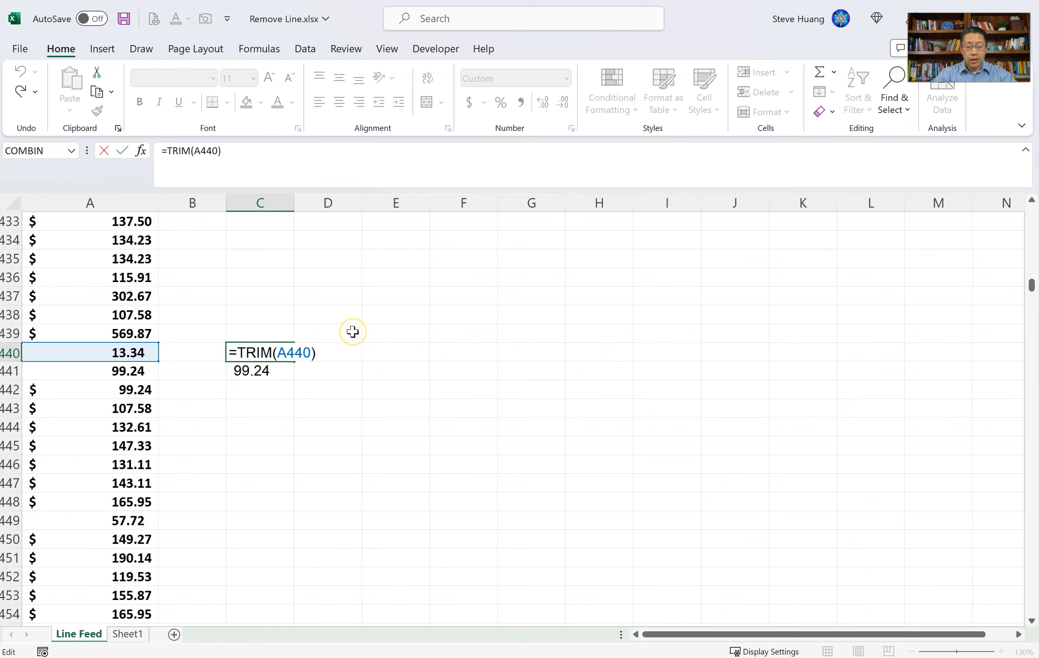
{"action": "type", "text": "value("}
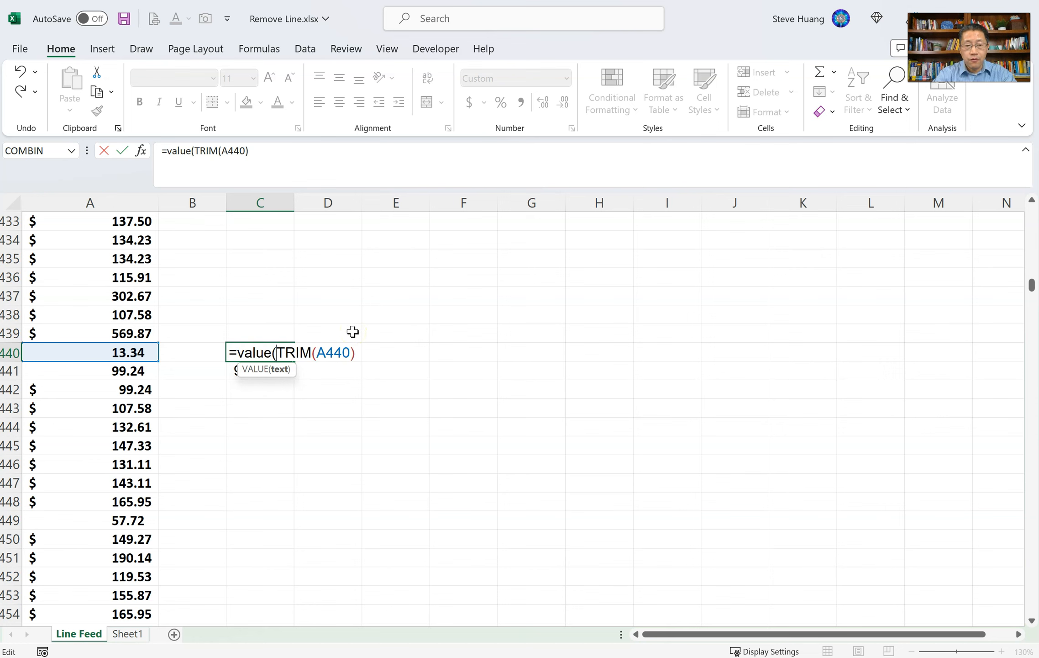
{"action": "key", "text": "Right"}
{"action": "key", "text": "Right"}
{"action": "key", "text": "Right"}
{"action": "key", "text": "Right"}
{"action": "key", "text": "Right"}
{"action": "key", "text": "Right"}
{"action": "key", "text": "Right"}
{"action": "key", "text": "Right"}
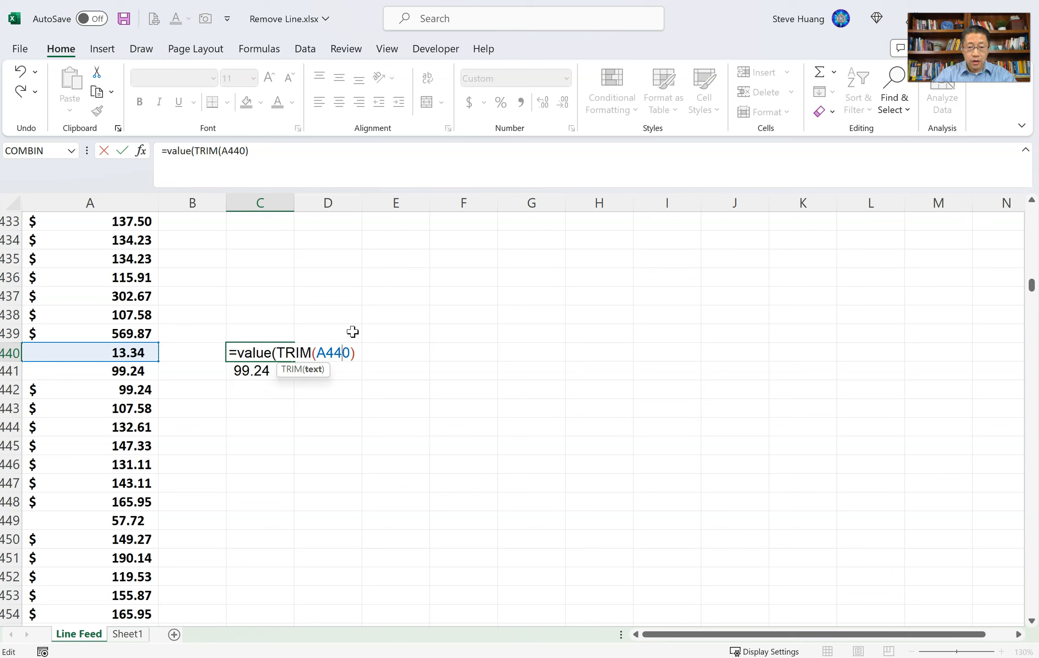
{"action": "key", "text": "Right"}
{"action": "key", "text": "Right"}
{"action": "key", "text": "Return"}
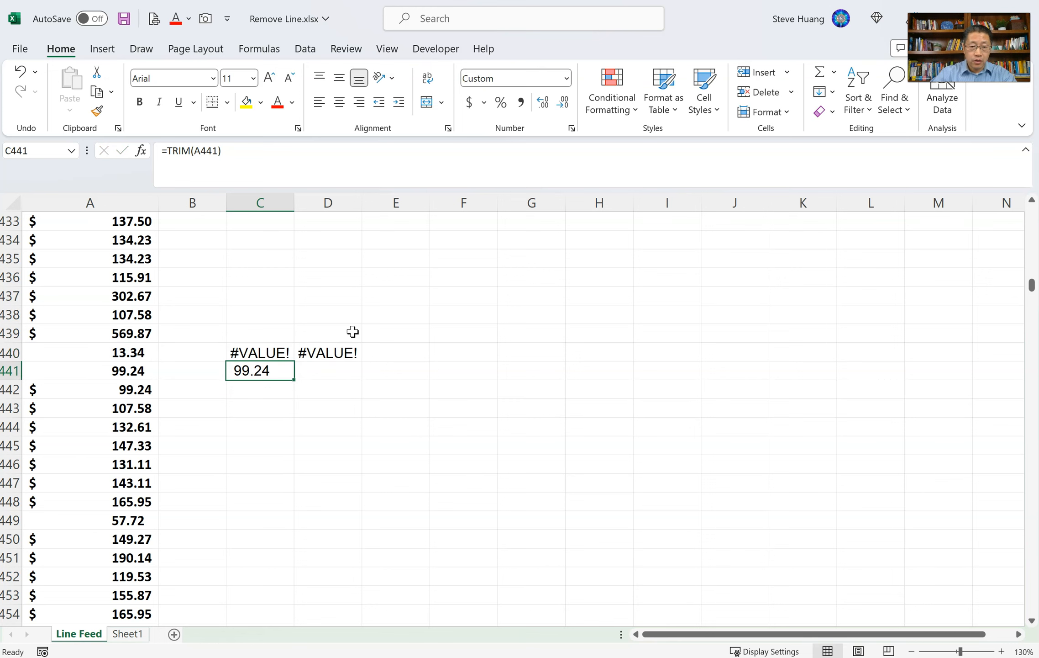
- Undo the VALUE formula change in C440 and check the cell's TRIM formula without editing it
{"action": "left_click", "coordinate": [279, 352]}
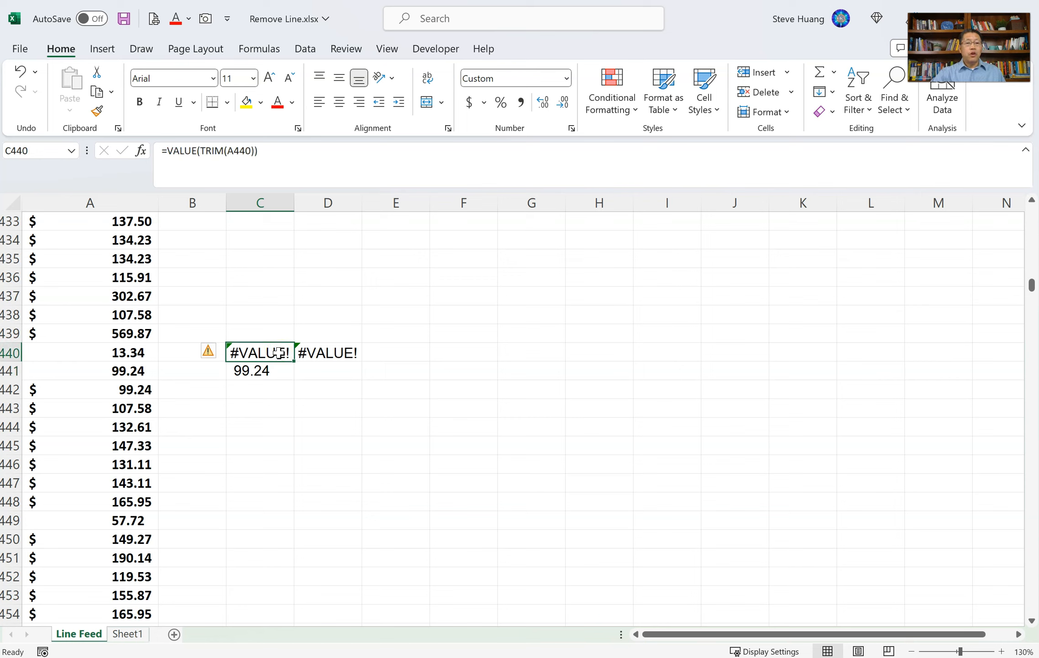
{"action": "key", "text": "ctrl+z"}
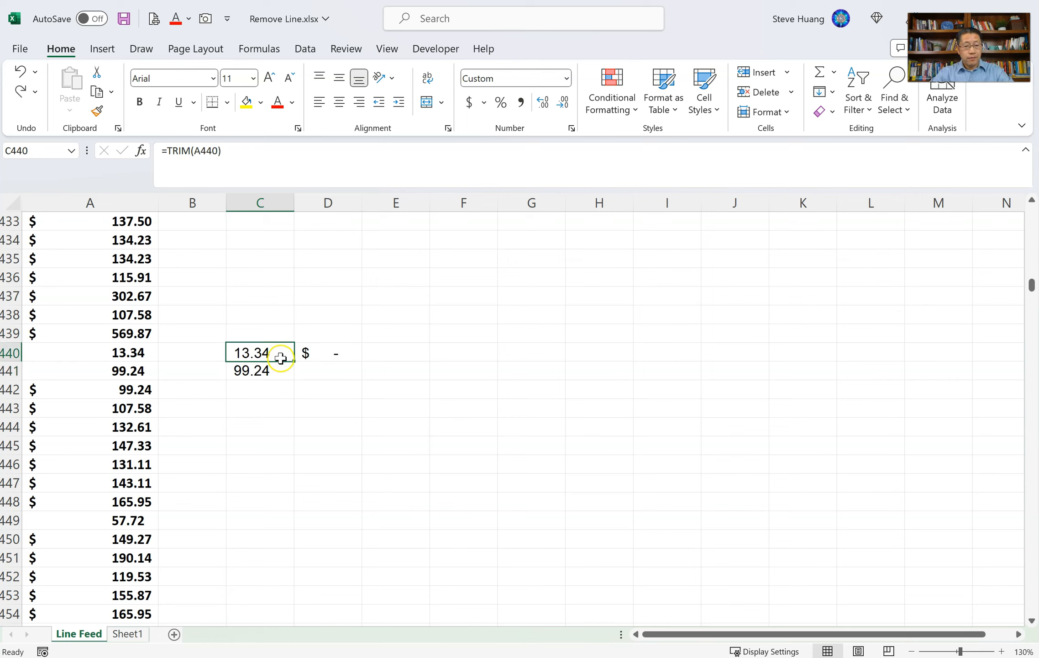
{"action": "double_click", "coordinate": [273, 352]}
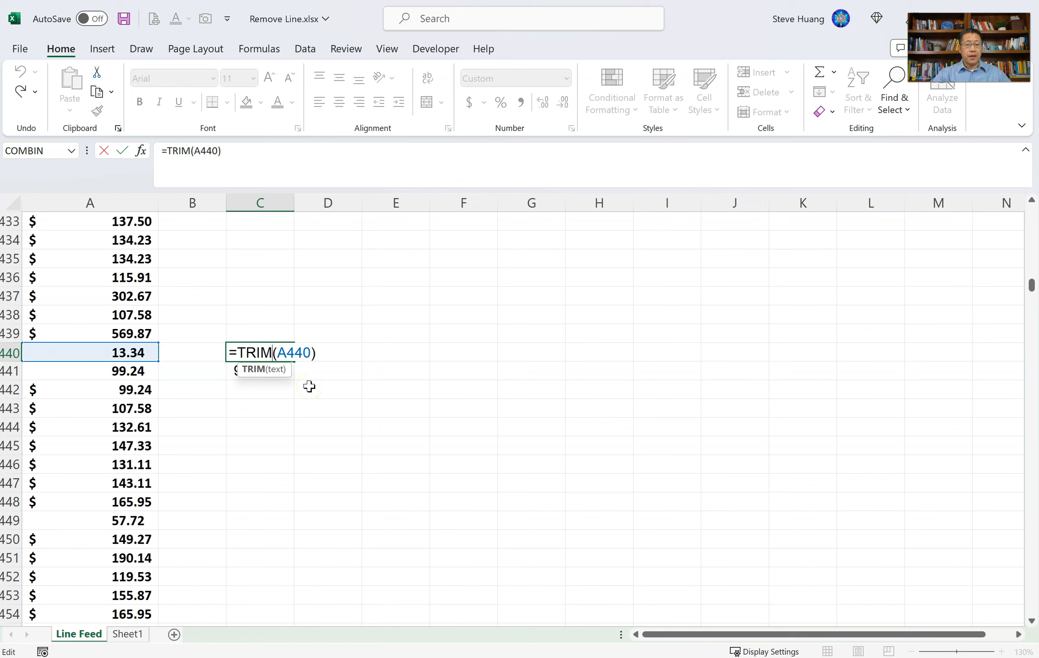
{"action": "key", "text": "Escape"}
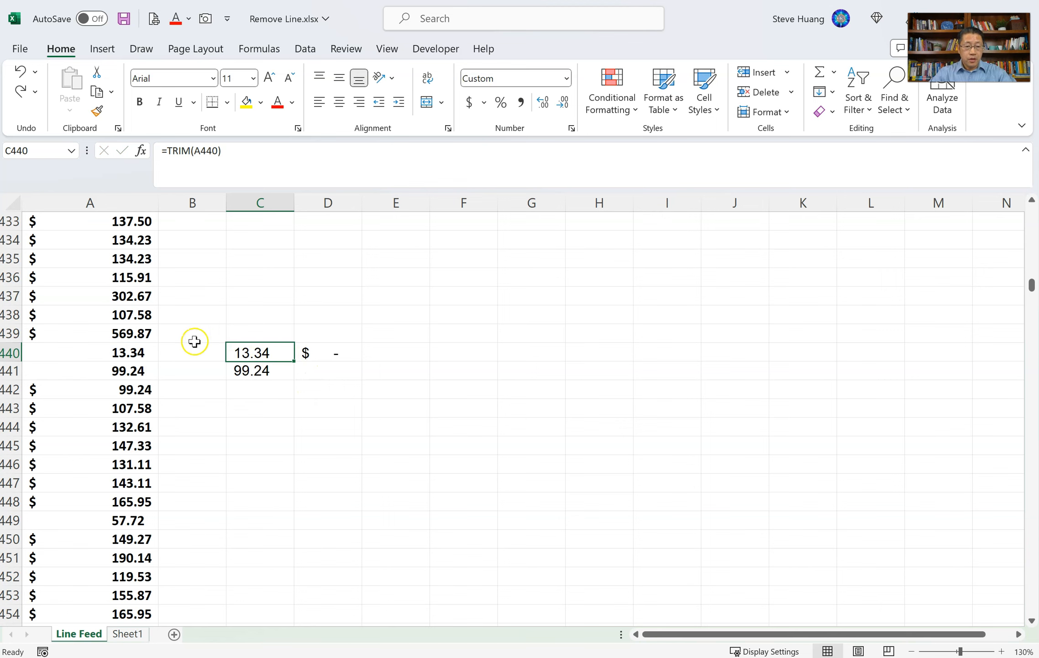
- Delete the line break in front of 13.34 in cell A440 by editing the cell's content
{"action": "left_click", "coordinate": [146, 352]}
{"action": "left_click", "coordinate": [326, 202]}
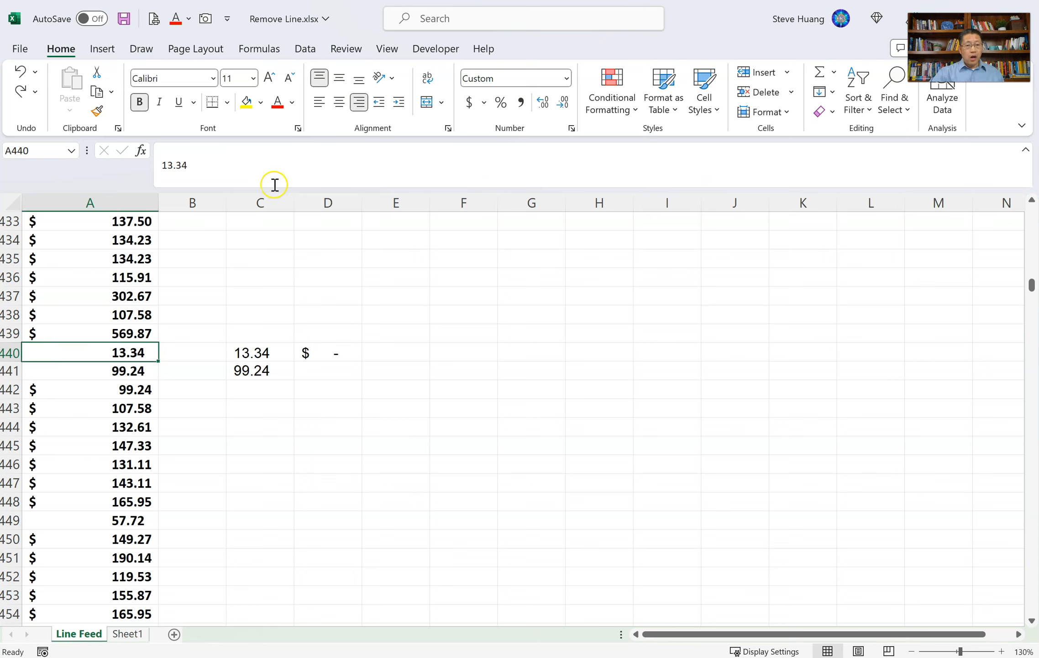
{"action": "left_click", "coordinate": [261, 158]}
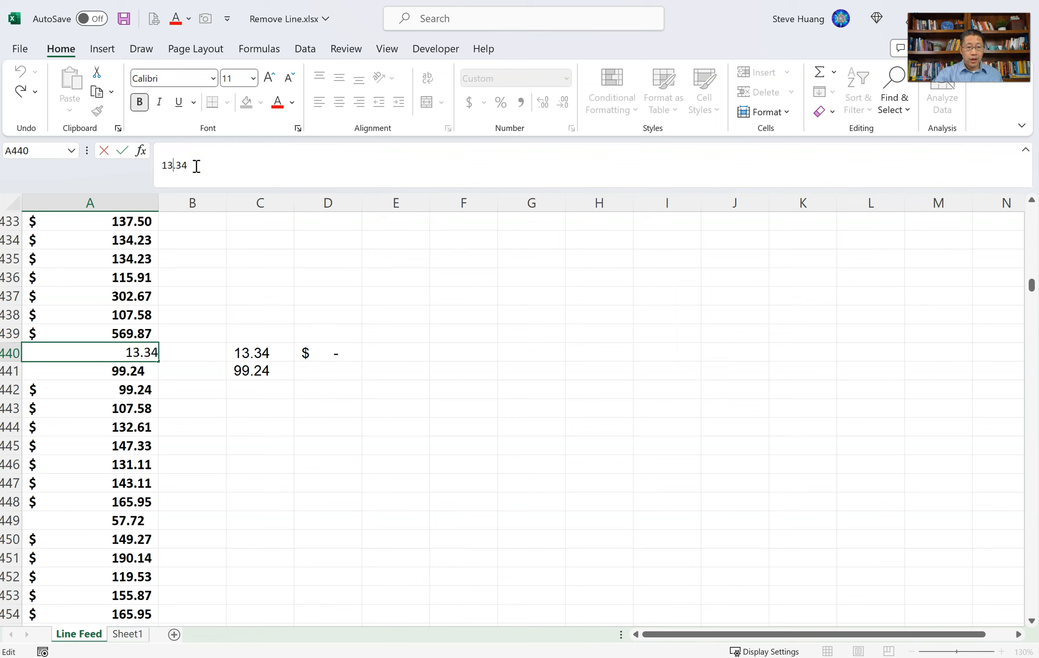
{"action": "key", "text": "Up"}
{"action": "left_click", "coordinate": [184, 141]}
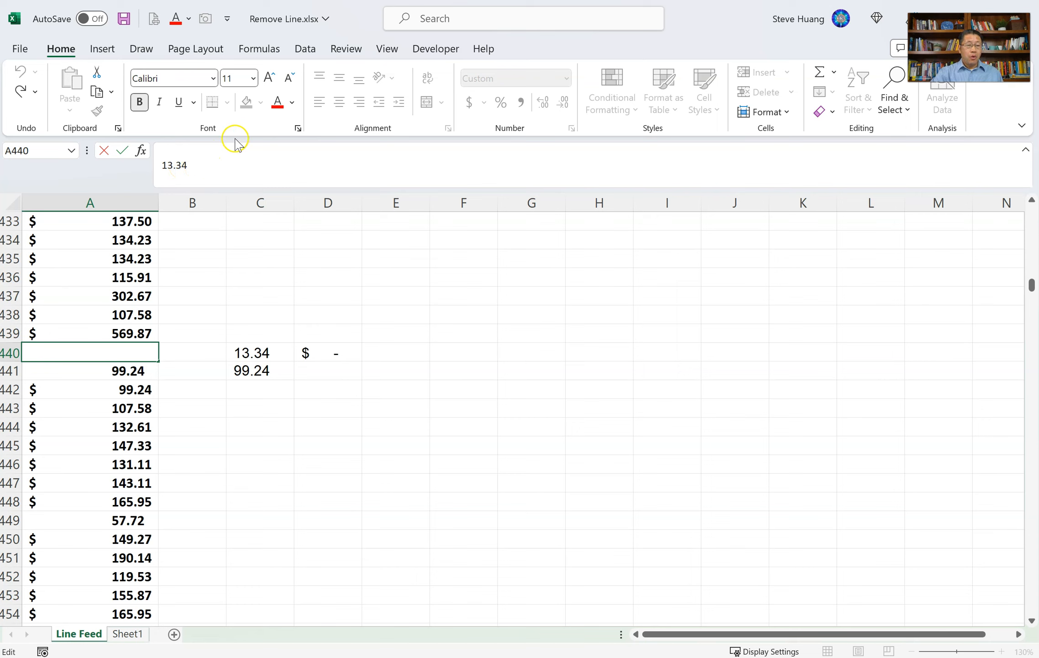
{"action": "left_click", "coordinate": [178, 155]}
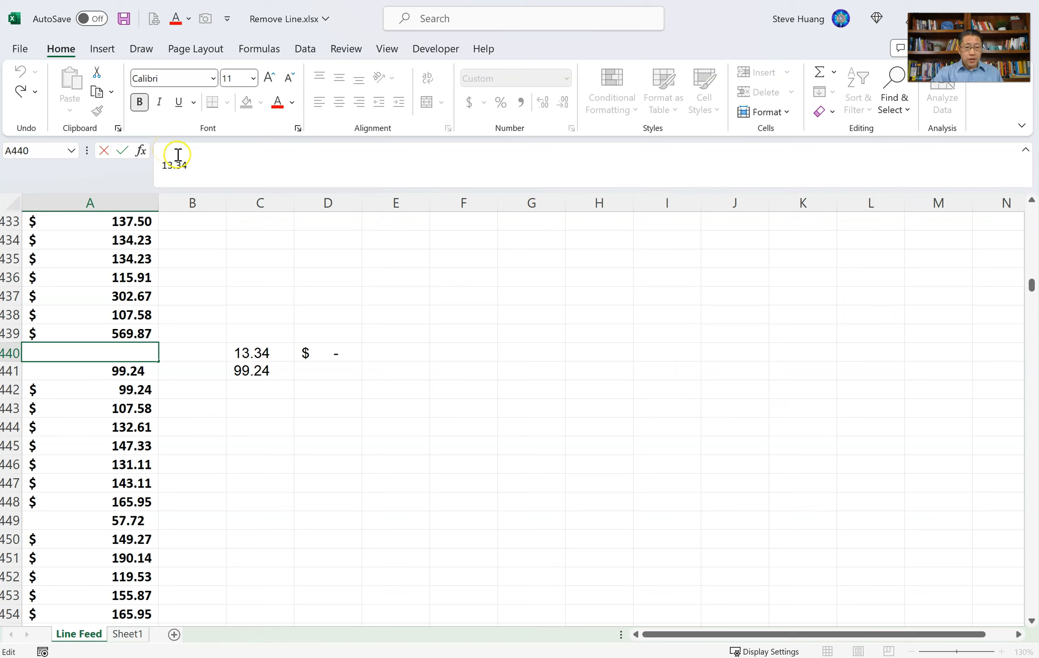
{"action": "left_click", "coordinate": [170, 153]}
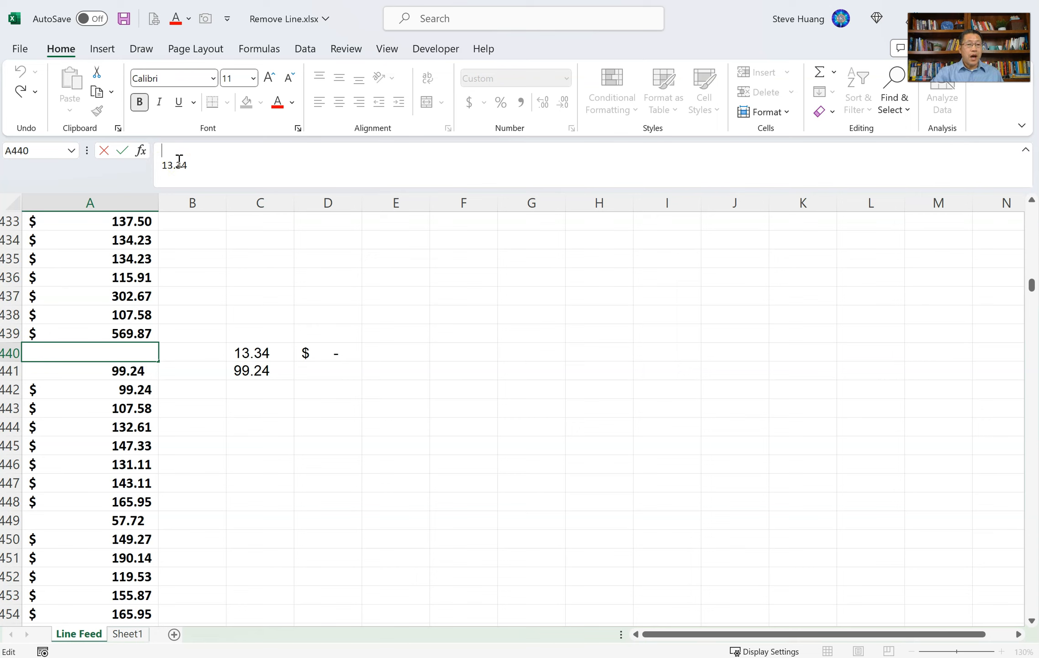
{"action": "left_click", "coordinate": [167, 149]}
{"action": "left_click", "coordinate": [170, 149]}
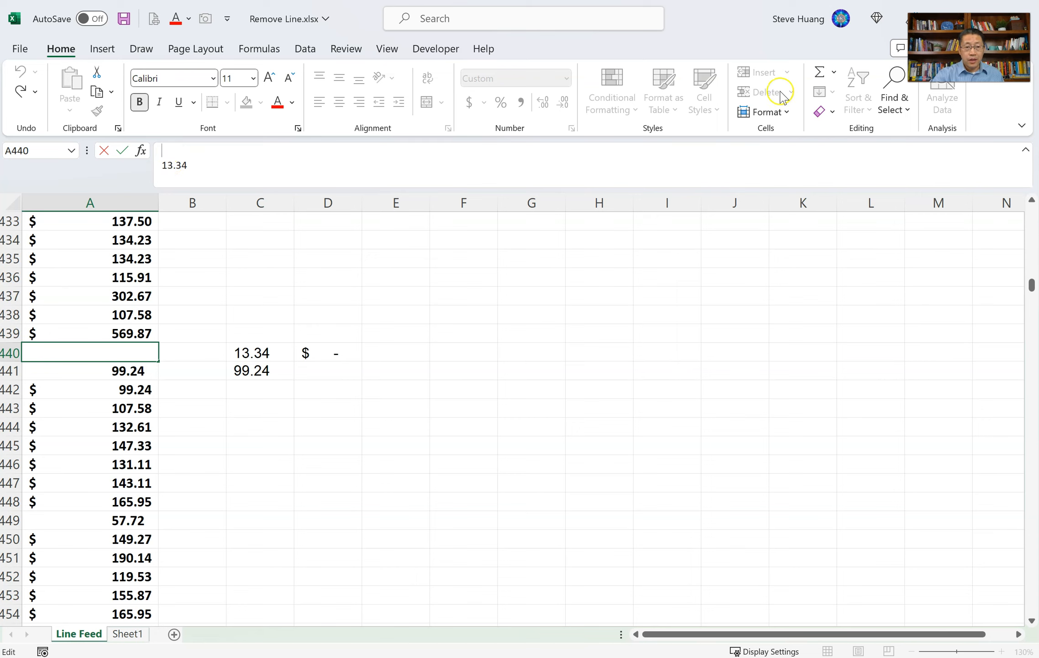
{"action": "key", "text": "Delete"}
{"action": "key", "text": "Return"}
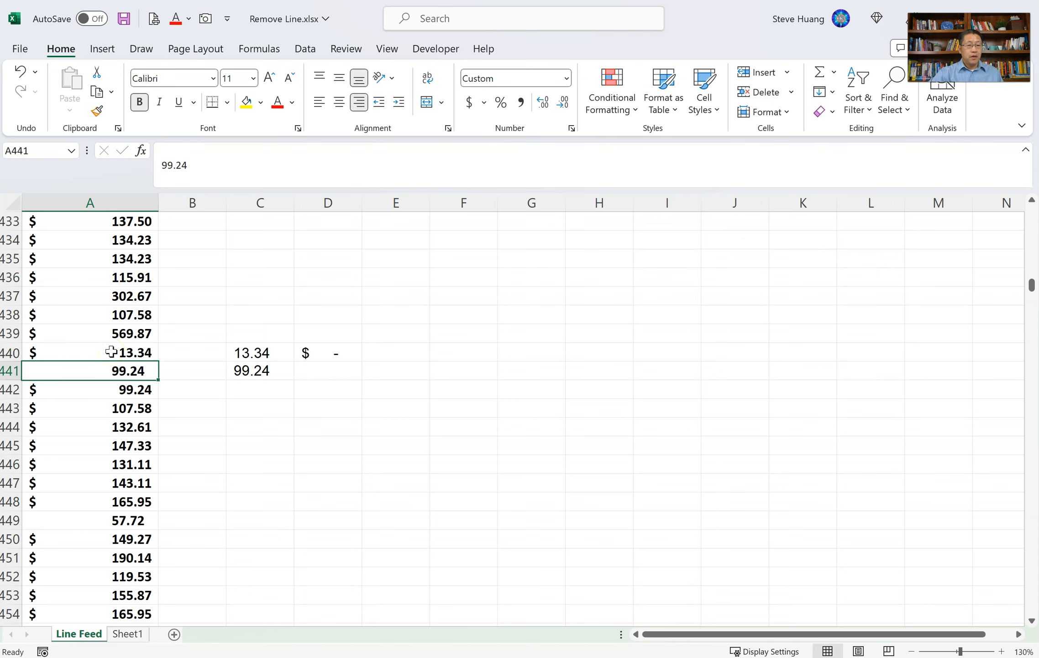
- Examine column A below row 441 for other amounts that are stored without the currency format
{"action": "scroll", "coordinate": [156, 399], "scroll_direction": "down", "scroll_amount": 7}
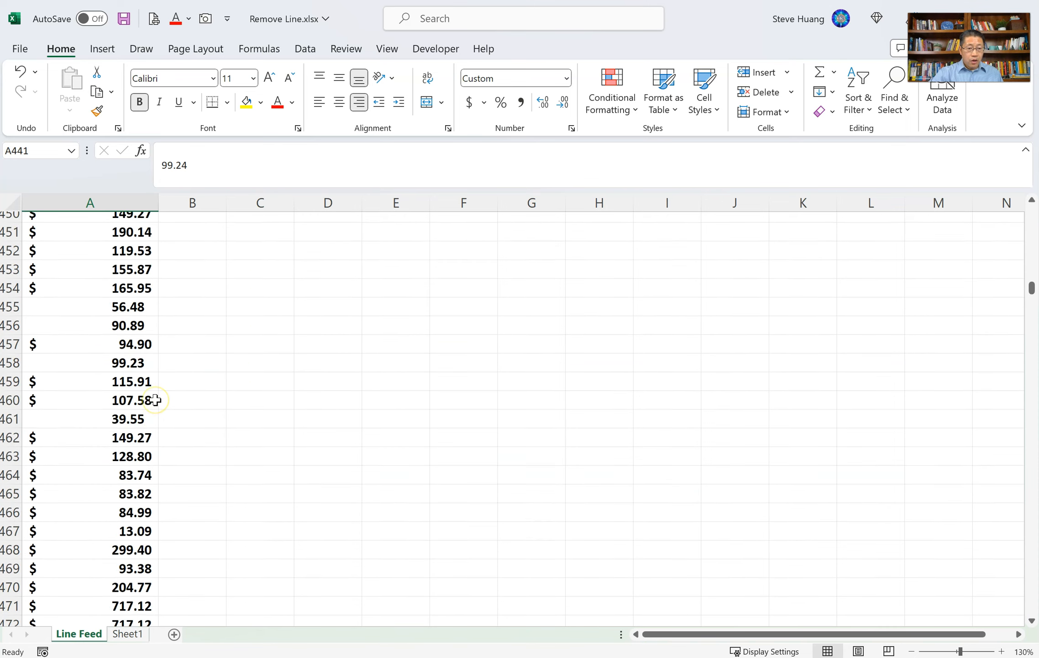
{"action": "scroll", "coordinate": [139, 402], "scroll_direction": "down", "scroll_amount": 2}
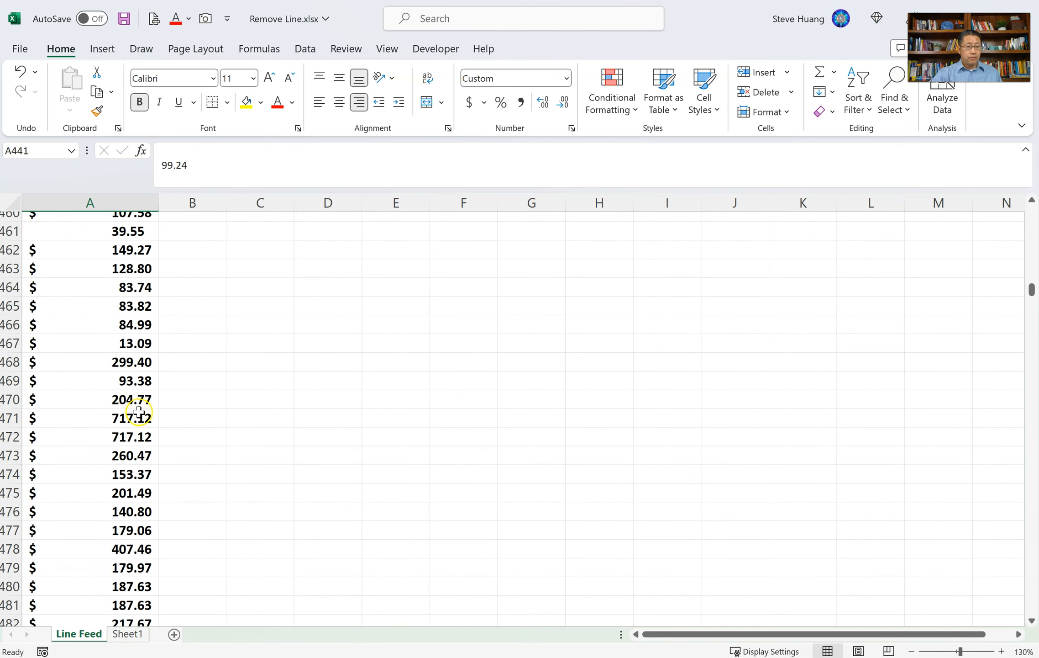
{"action": "scroll", "coordinate": [135, 413], "scroll_direction": "down", "scroll_amount": 8}
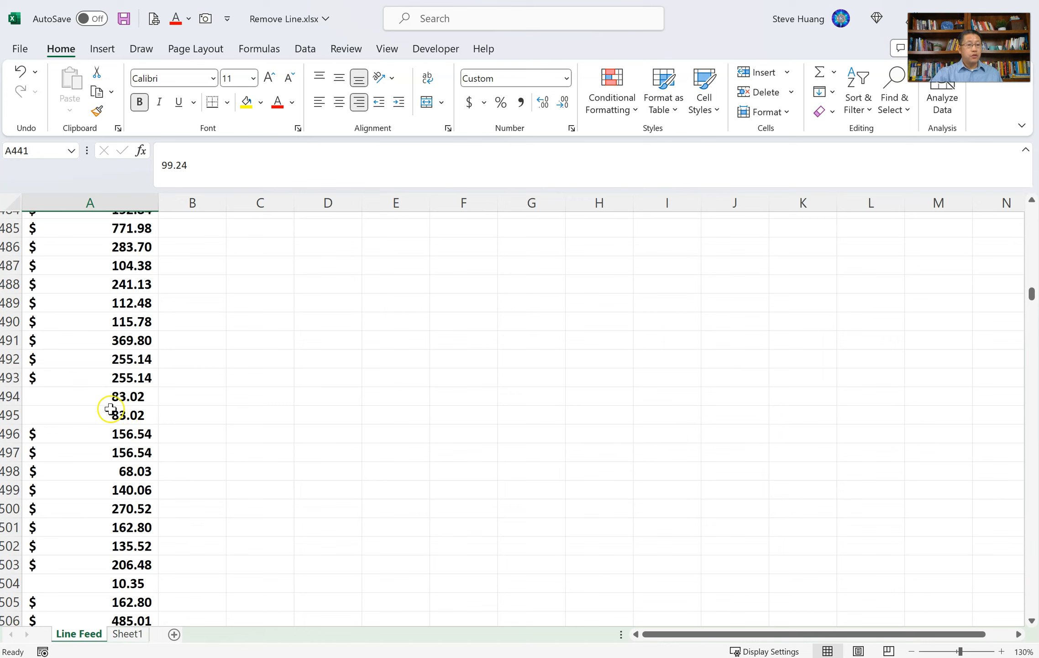
{"action": "scroll", "coordinate": [118, 377], "scroll_direction": "up", "scroll_amount": 7}
{"action": "scroll", "coordinate": [118, 378], "scroll_direction": "up", "scroll_amount": 5}
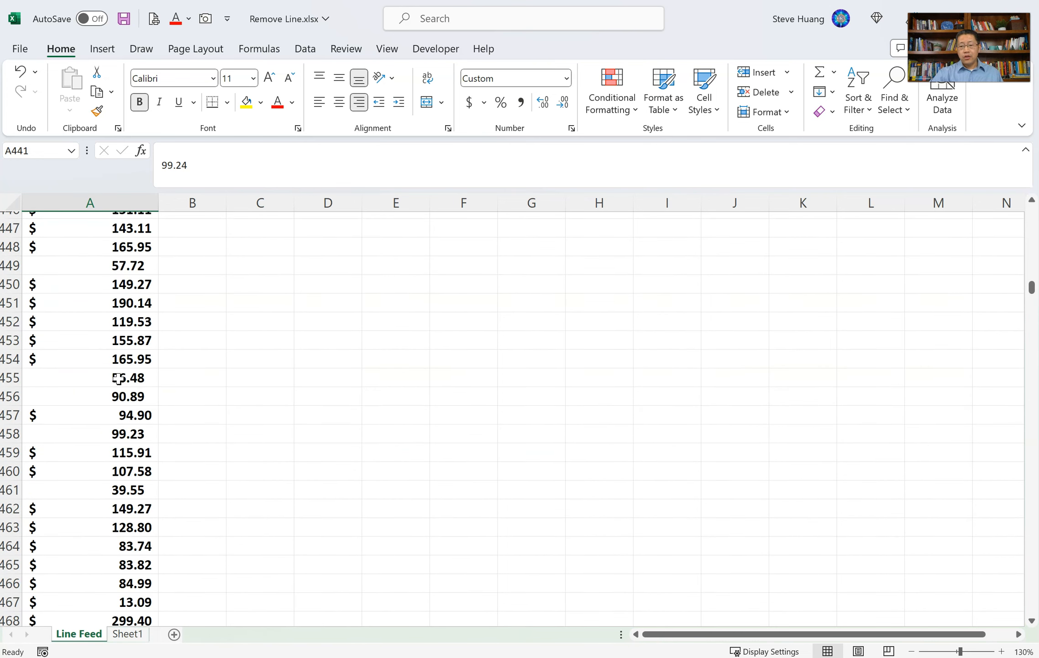
{"action": "scroll", "coordinate": [120, 376], "scroll_direction": "up", "scroll_amount": 5}
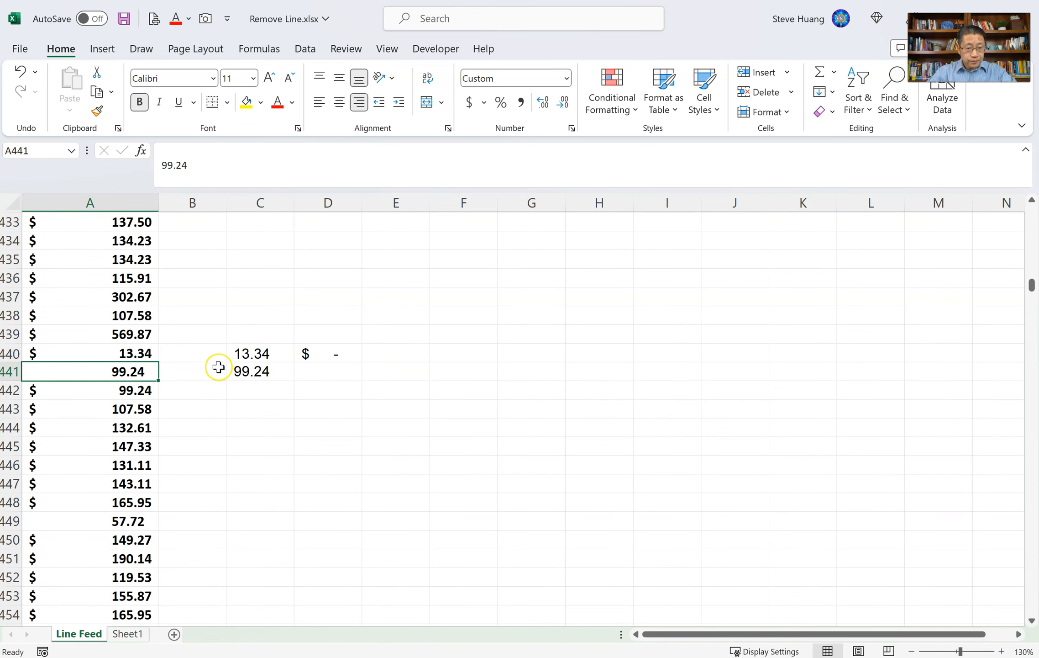
- Undo the manual line break removal in A440 and clear the test formulas in C439:D441
{"action": "left_click", "coordinate": [114, 353]}
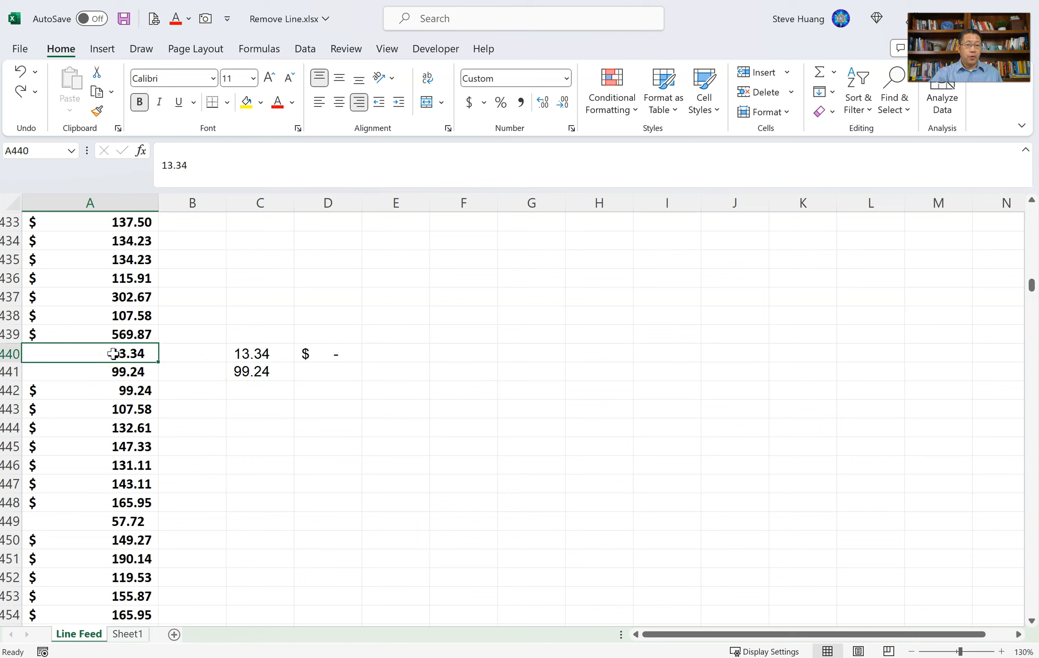
{"action": "left_click_drag", "start_coordinate": [277, 341], "coordinate": [362, 380]}
{"action": "key", "text": "Delete"}
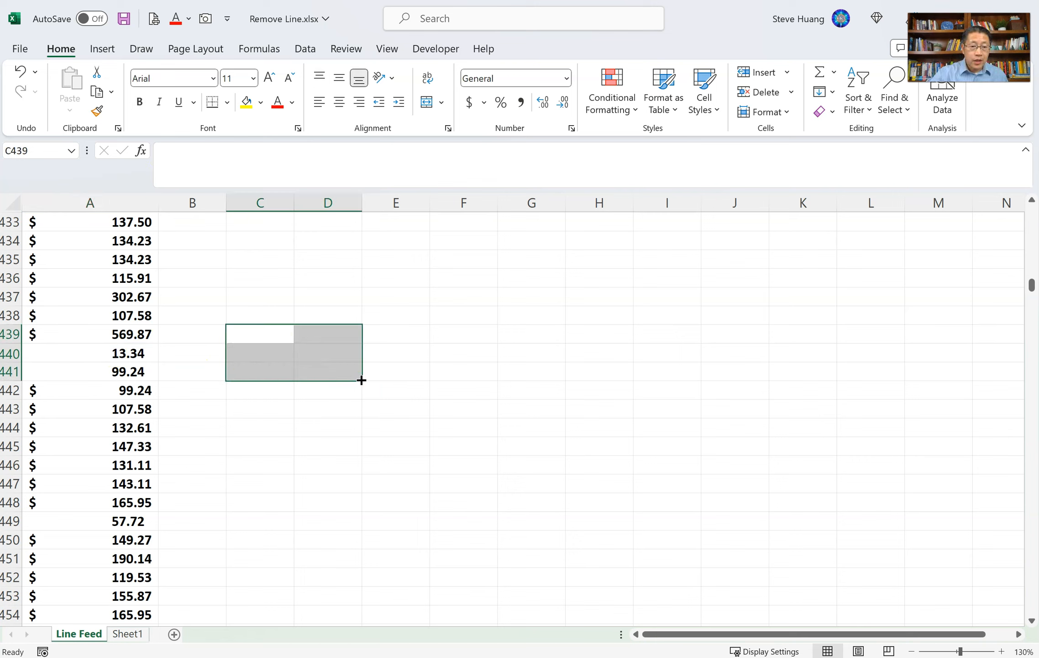
{"action": "left_click", "coordinate": [252, 348]}
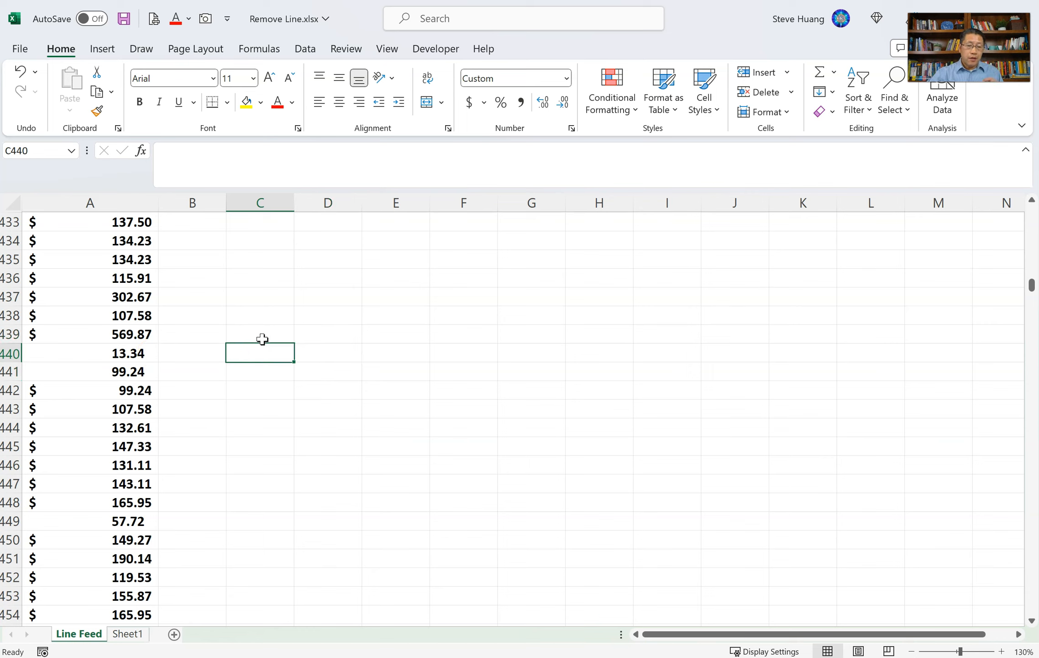
{"action": "left_click", "coordinate": [264, 343]}
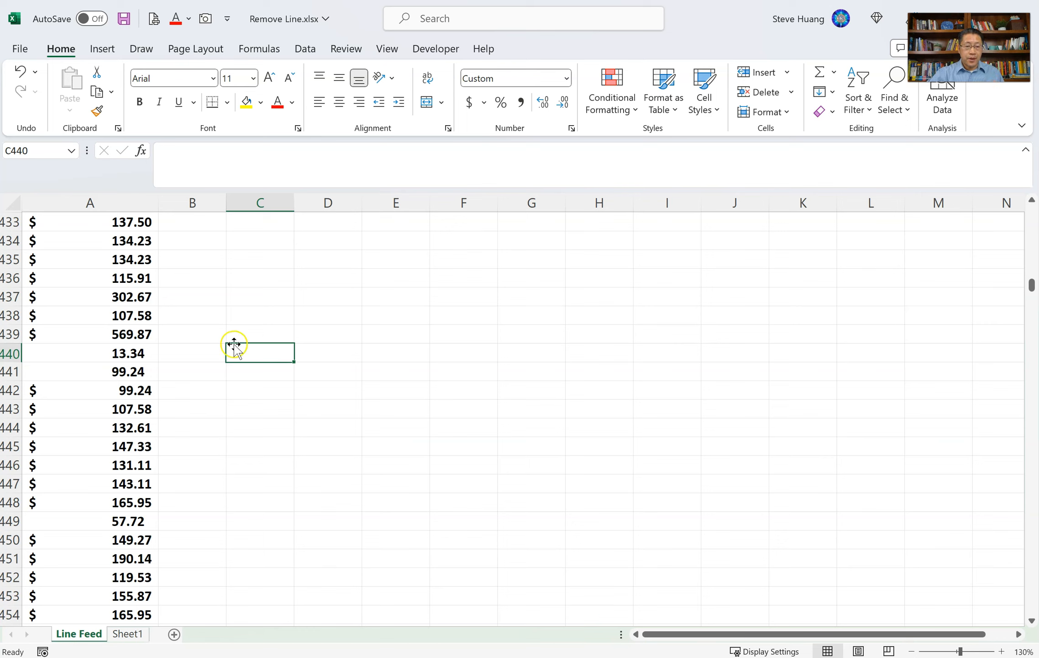
{"action": "left_click", "coordinate": [139, 353]}
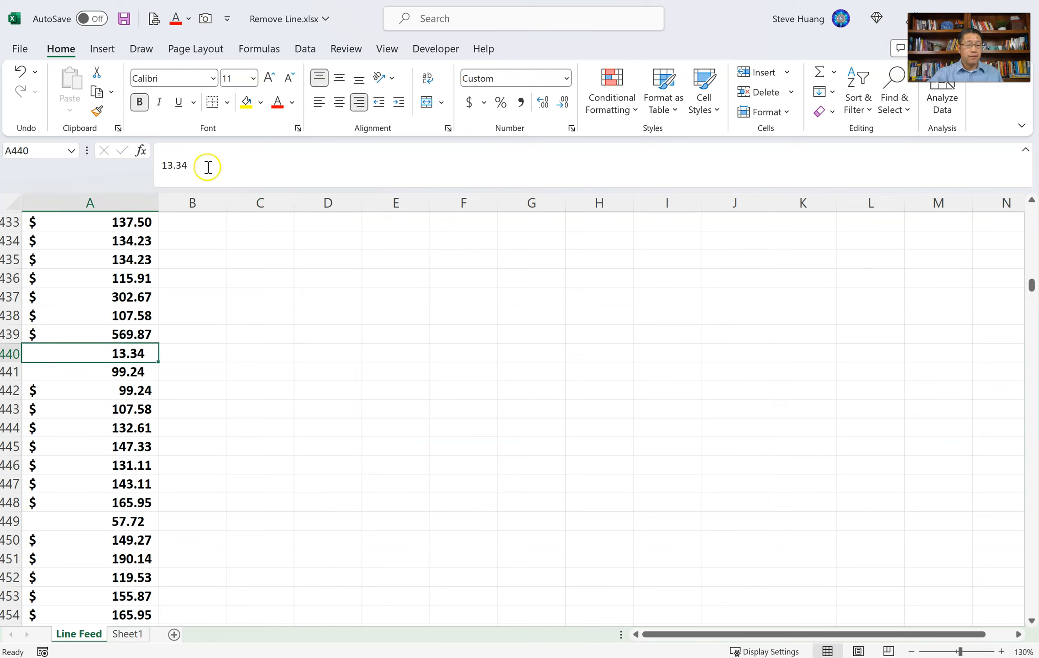
- Enter 1 in C439 and fill the number series across to 8 in J439
{"action": "left_click", "coordinate": [273, 335]}
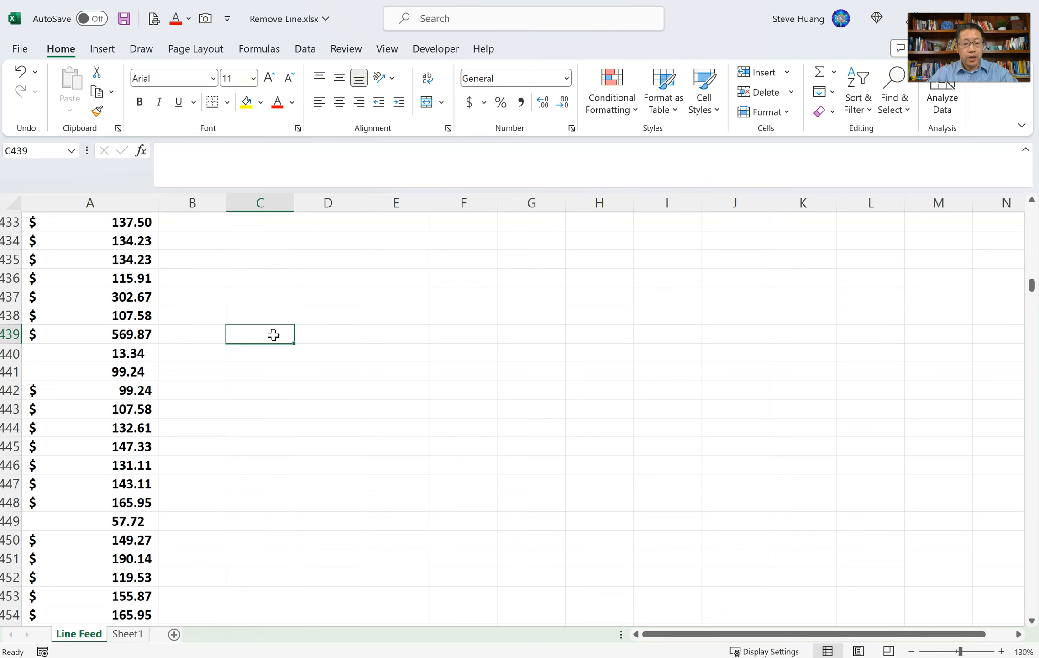
{"action": "type", "text": "1"}
{"action": "key", "text": "Tab"}
{"action": "left_click", "coordinate": [284, 335]}
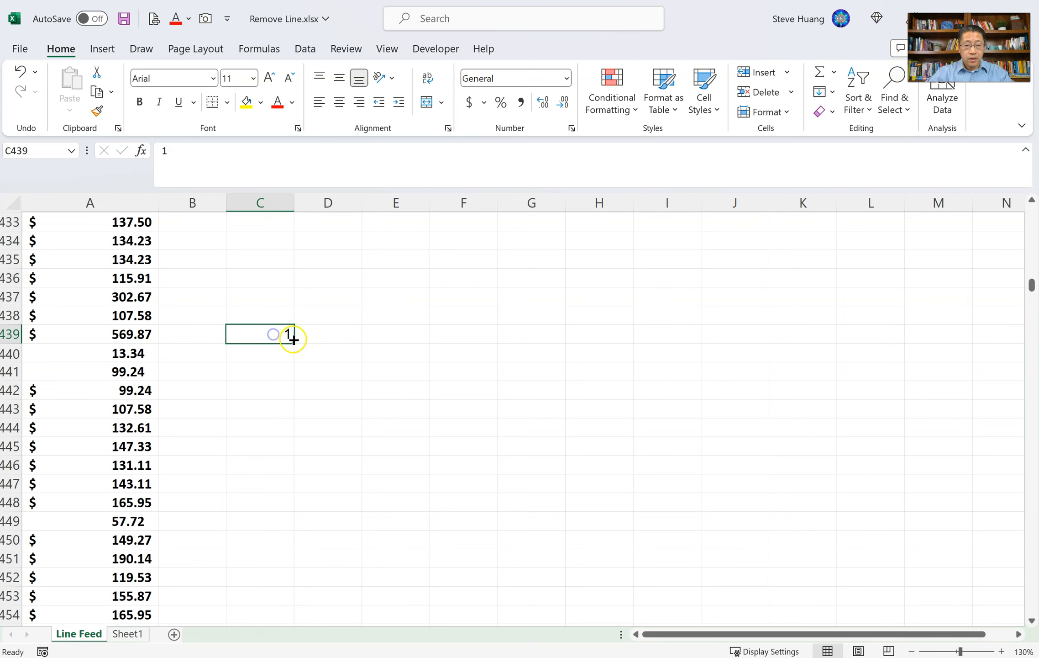
{"action": "left_click_drag", "start_coordinate": [356, 343], "coordinate": [761, 348]}
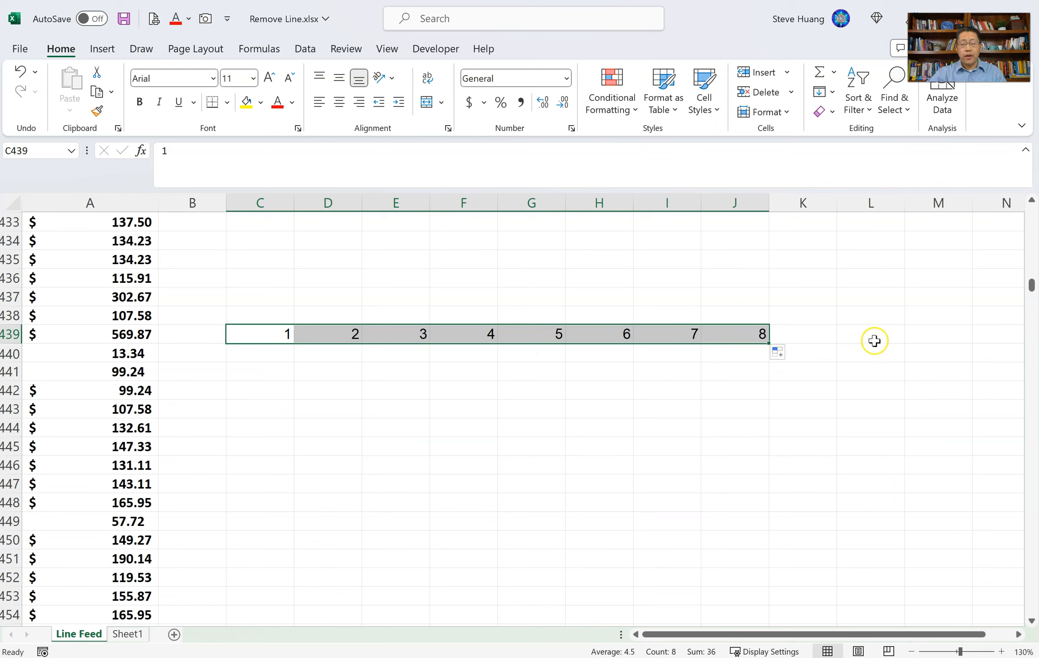
{"action": "left_click", "coordinate": [271, 356]}
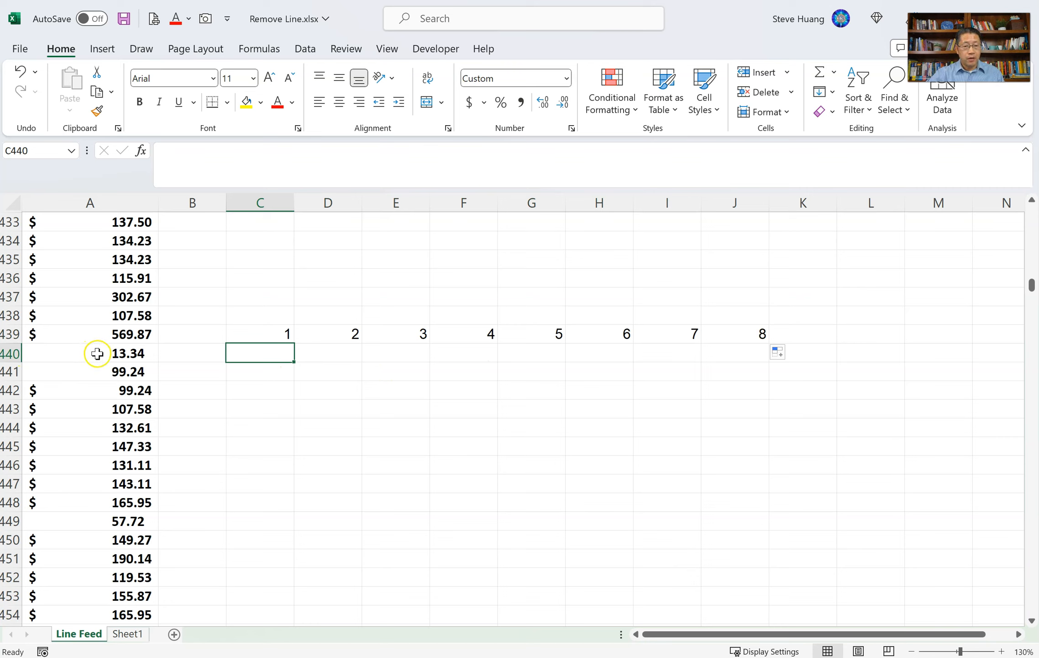
- Enter =MID($A$440,C439,1) in C440 to extract the character of A440 at the position given in C439
{"action": "type", "text": "="}
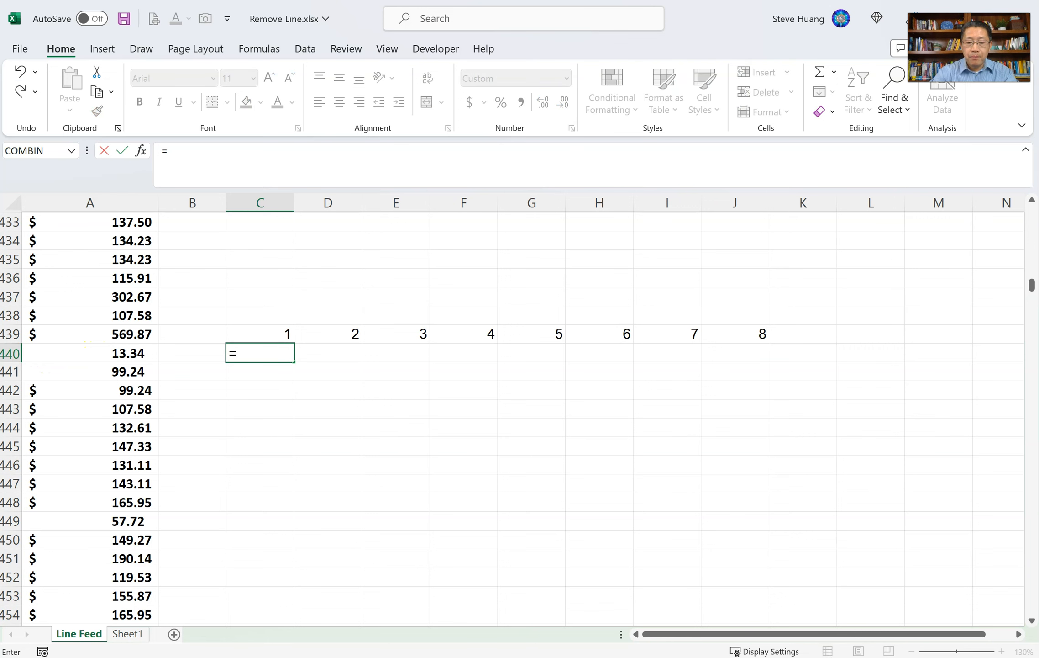
{"action": "type", "text": "mid("}
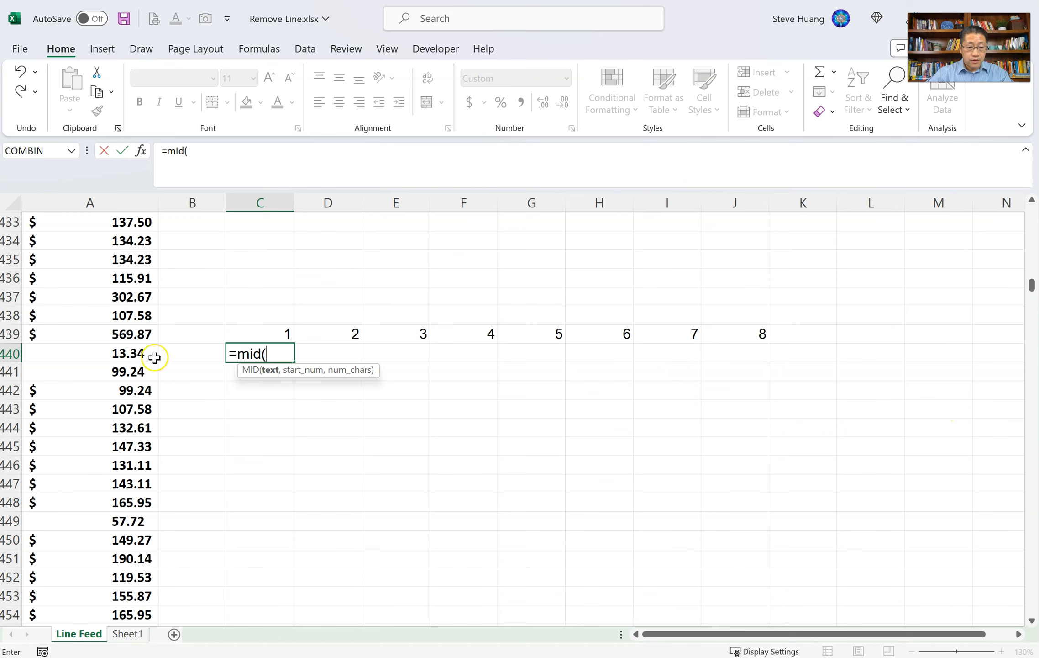
{"action": "left_click", "coordinate": [123, 353]}
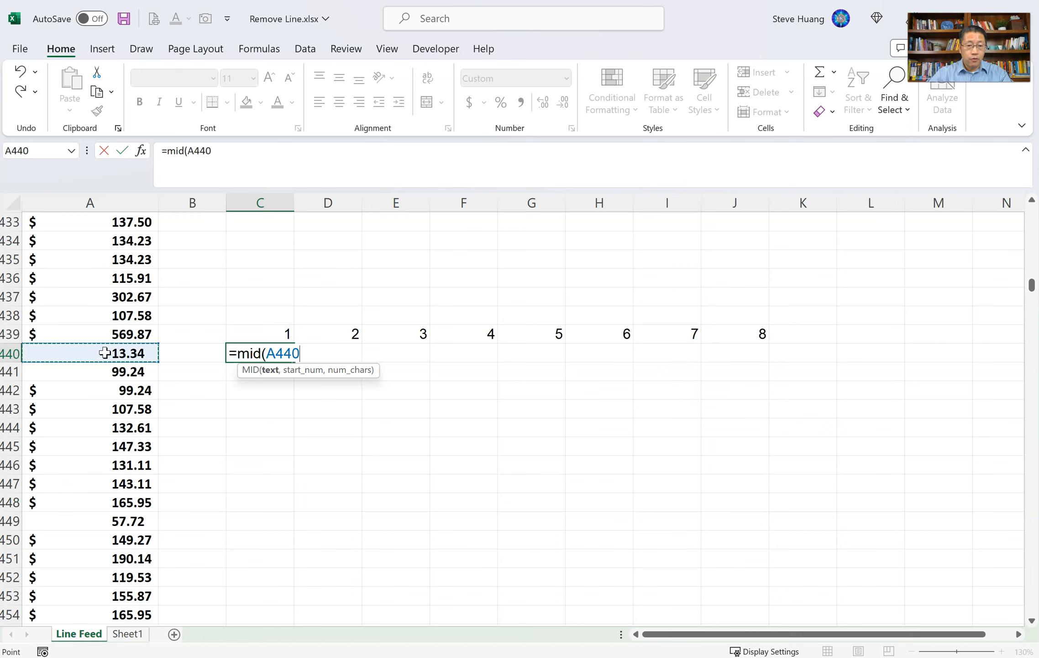
{"action": "key", "text": "F4"}
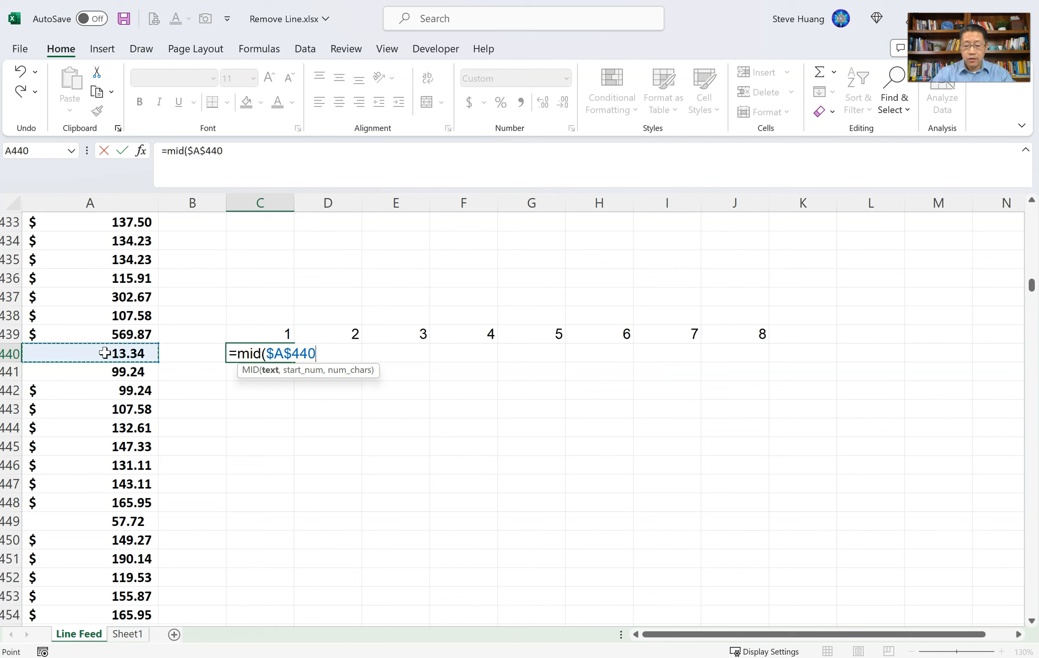
{"action": "type", "text": ","}
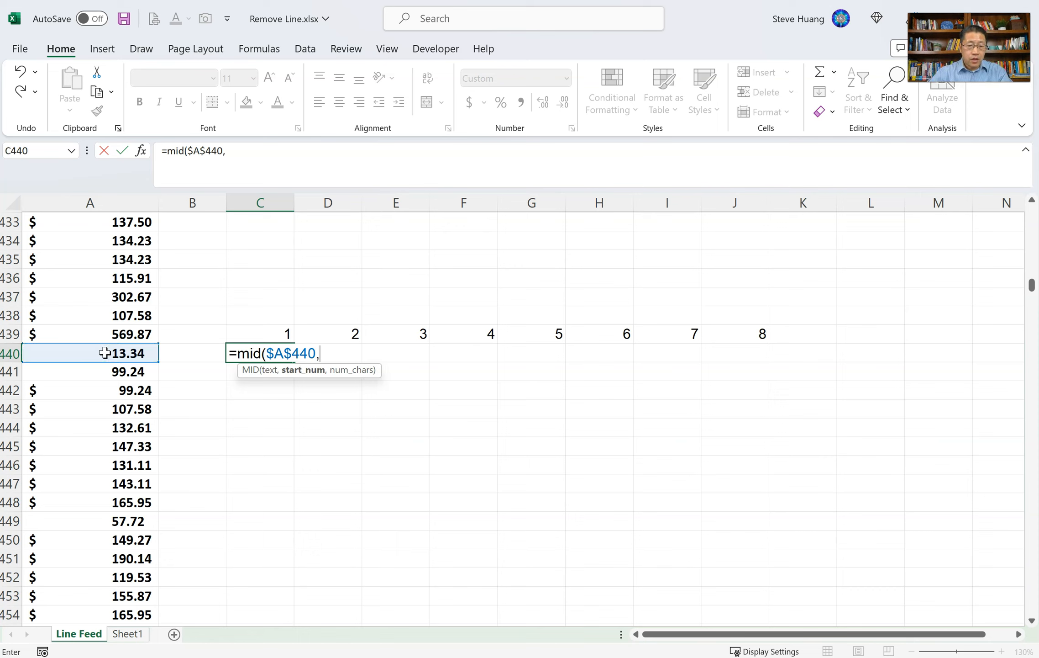
{"action": "left_click", "coordinate": [274, 332]}
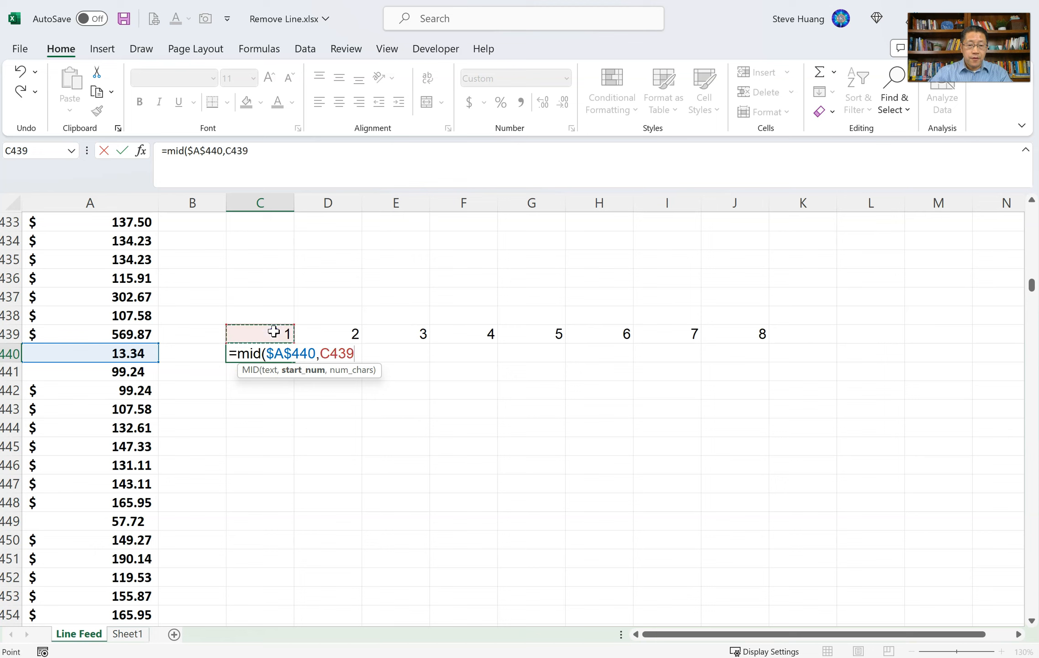
{"action": "type", "text": ","}
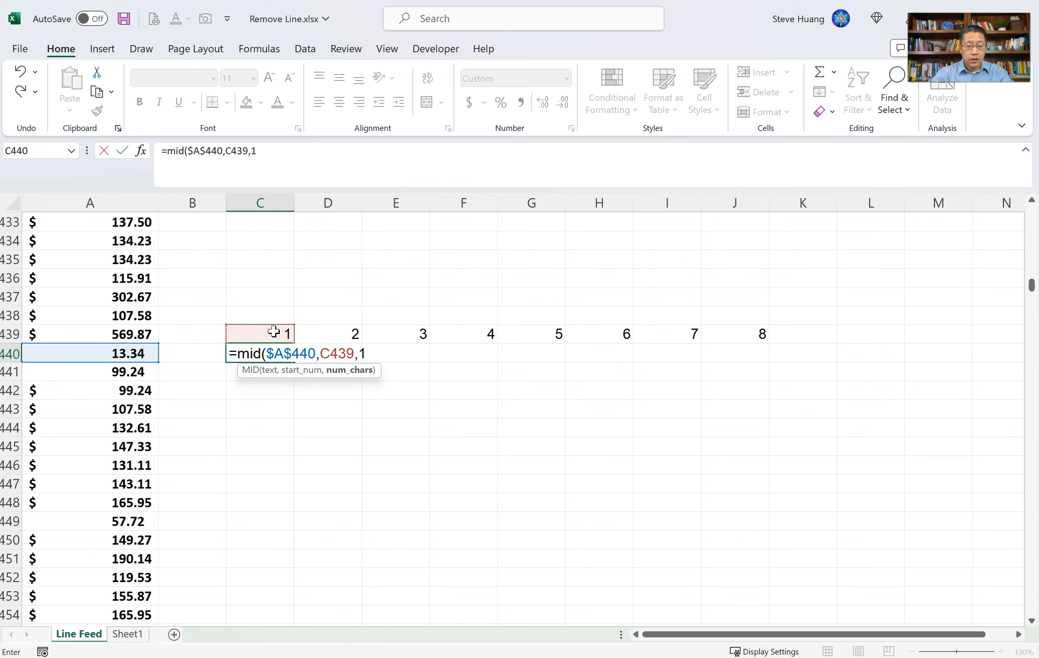
{"action": "type", "text": "1)"}
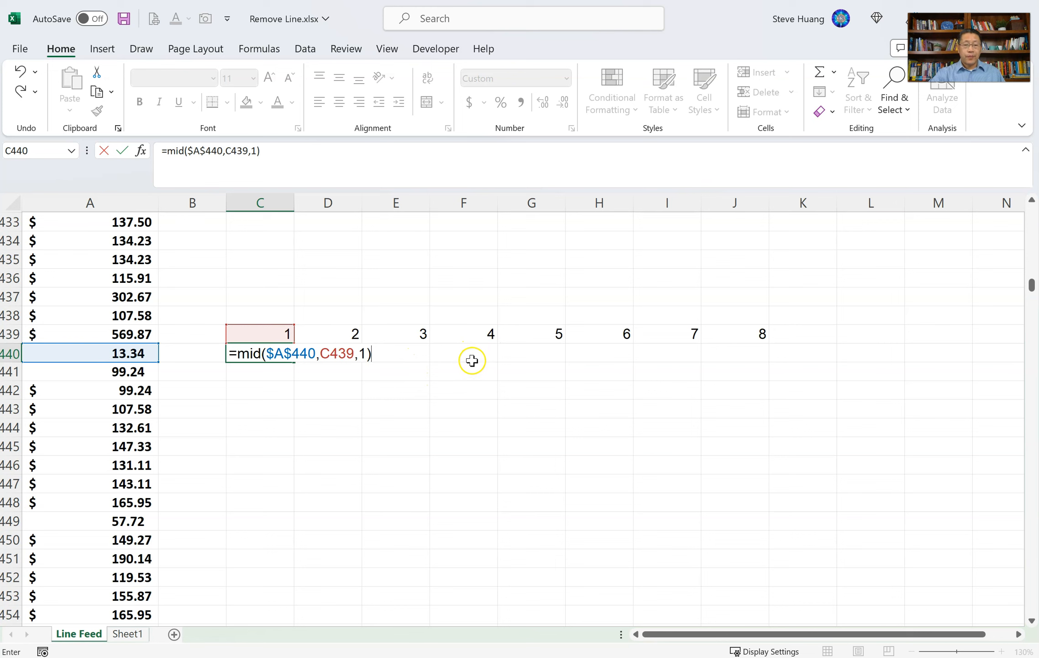
{"action": "key", "text": "Escape"}
{"action": "left_click", "coordinate": [328, 360]}
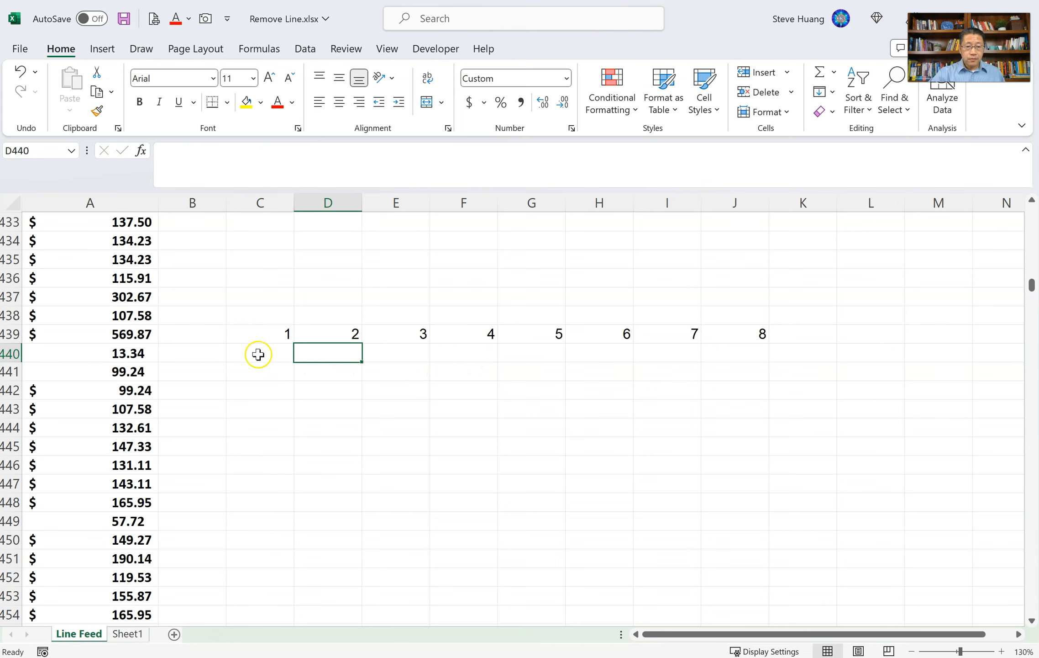
- Fill the MID formula from C440 across to J440 and compare C440 with the content of A440
{"action": "left_click", "coordinate": [258, 354]}
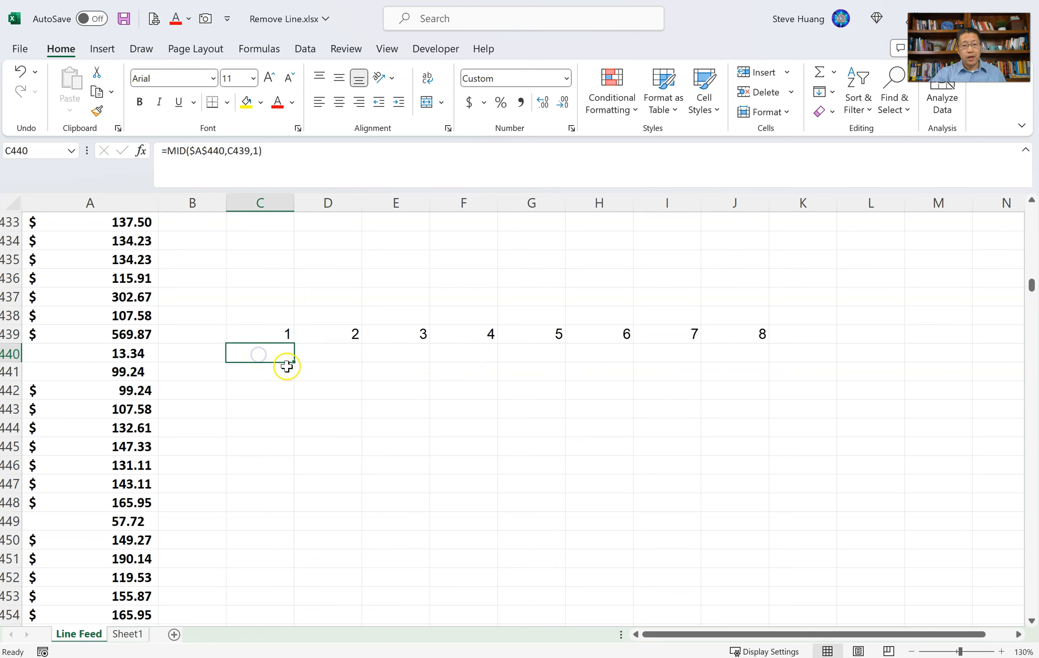
{"action": "left_click_drag", "start_coordinate": [295, 360], "coordinate": [748, 365]}
{"action": "left_click", "coordinate": [501, 428]}
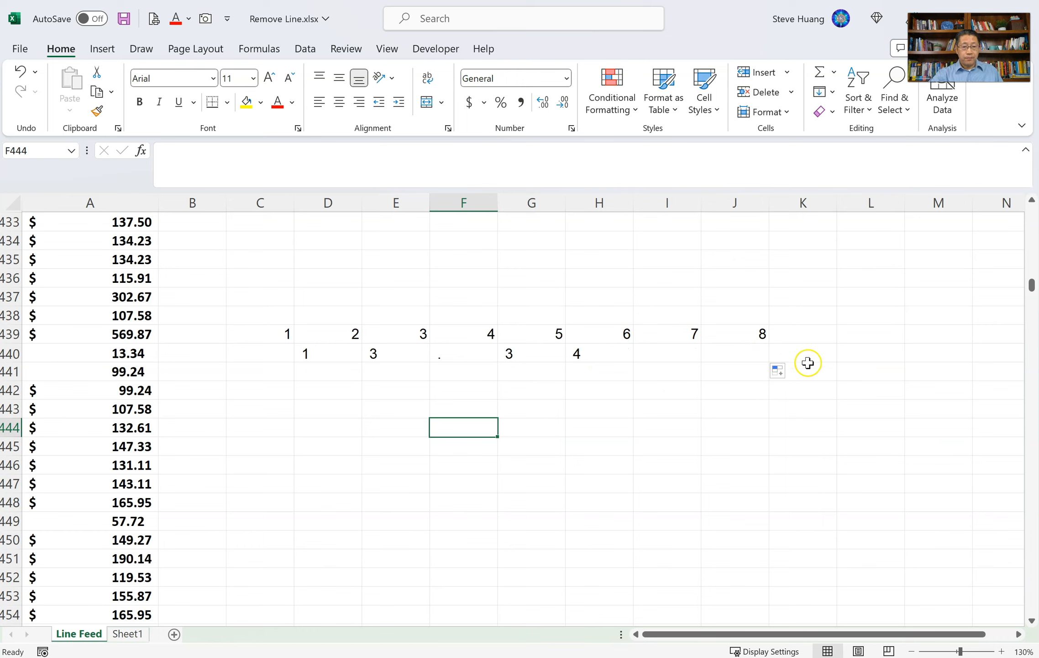
{"action": "left_click", "coordinate": [250, 353]}
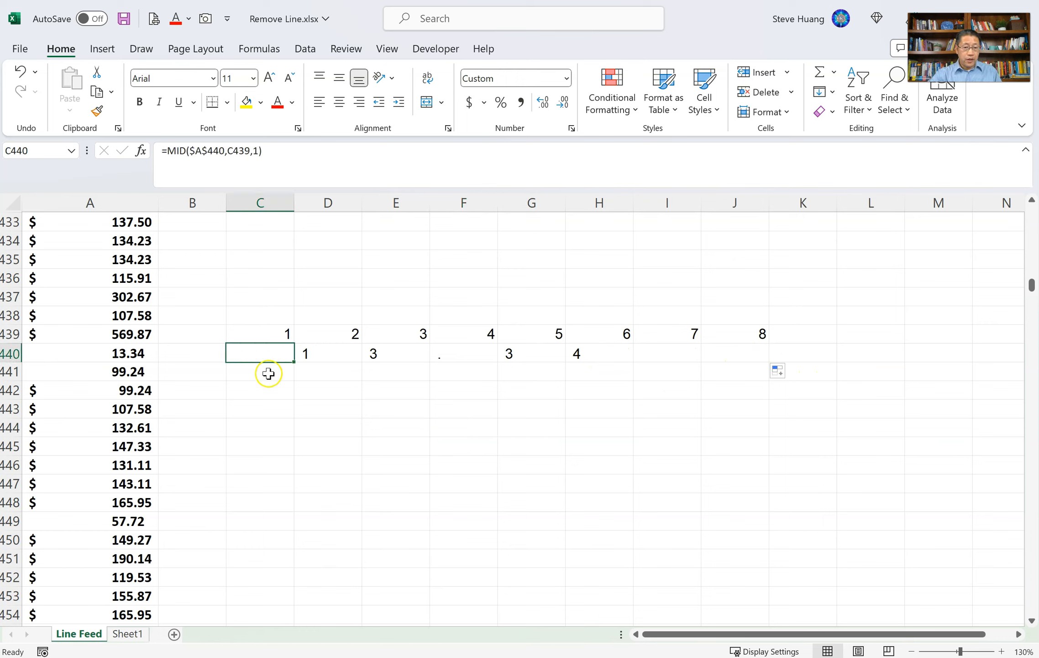
{"action": "left_click", "coordinate": [133, 348]}
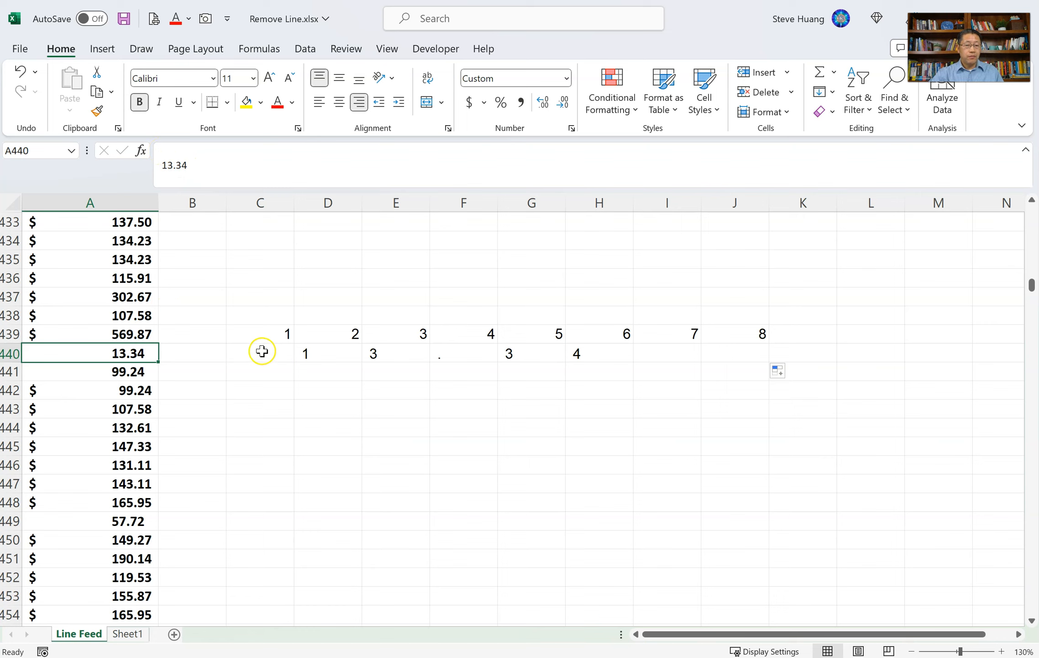
- Enter =CODE(C440) in C441 to return the character code of the first extracted character
{"action": "left_click", "coordinate": [261, 375]}
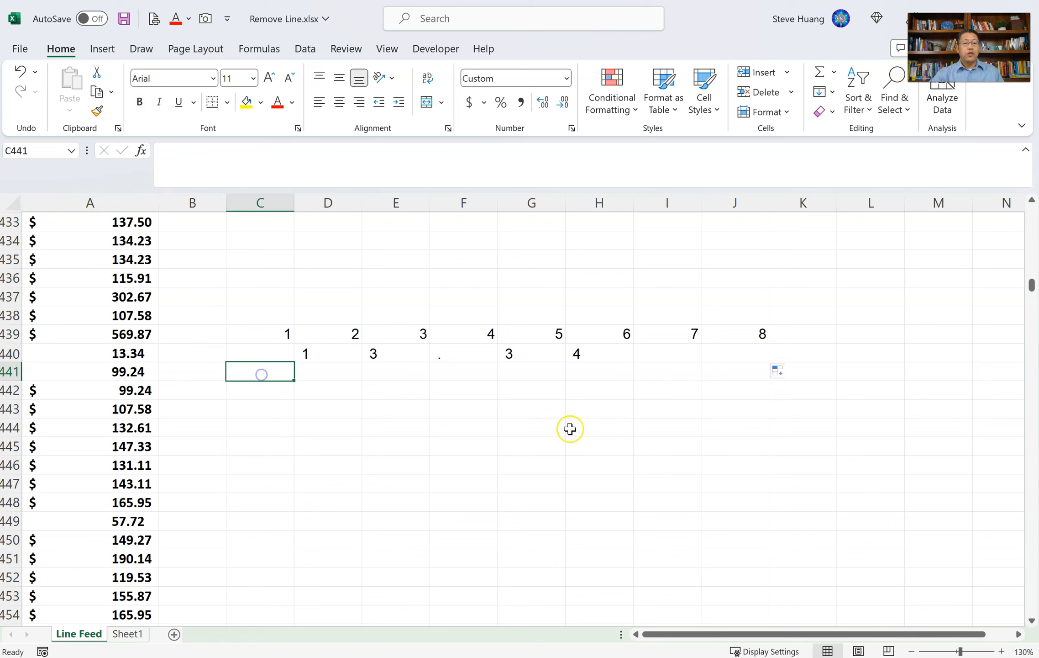
{"action": "type", "text": "=code("}
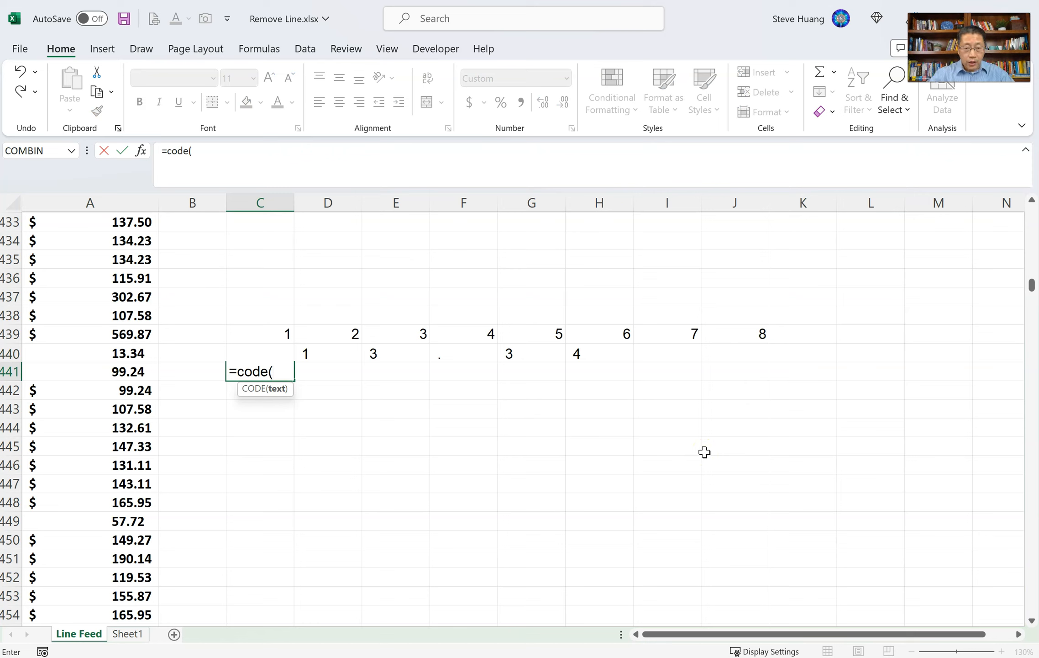
{"action": "key", "text": "Up"}
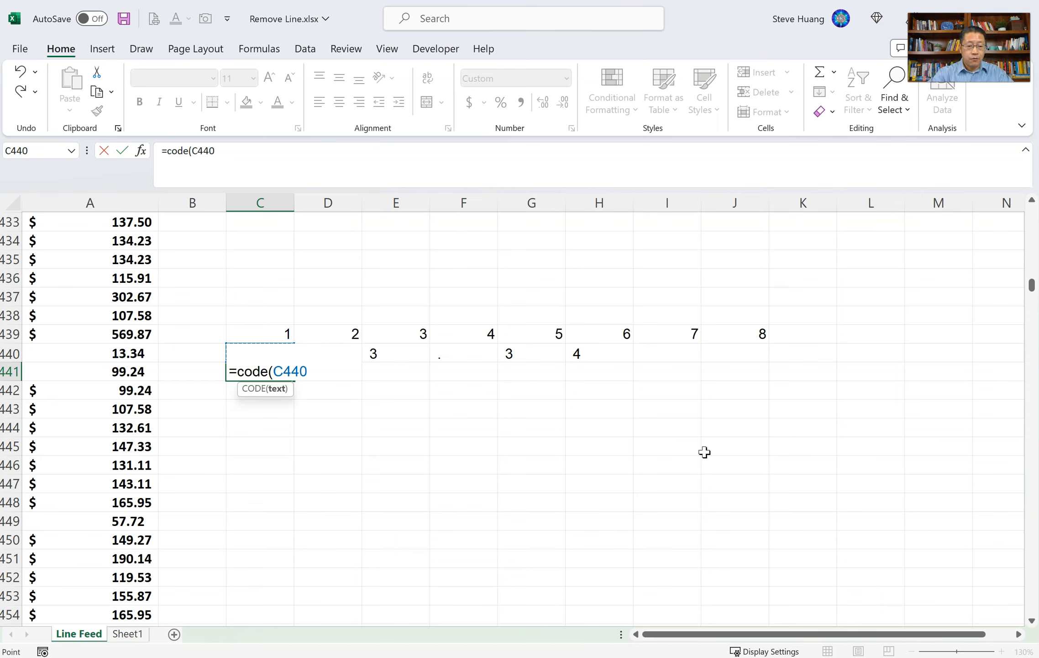
{"action": "type", "text": ")"}
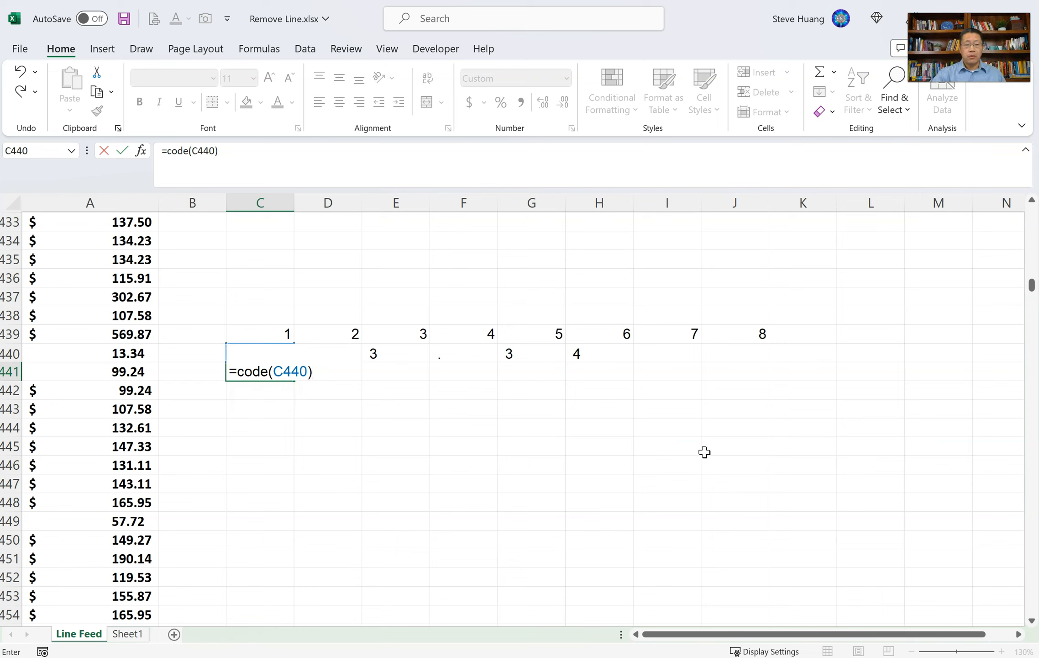
{"action": "key", "text": "Return"}
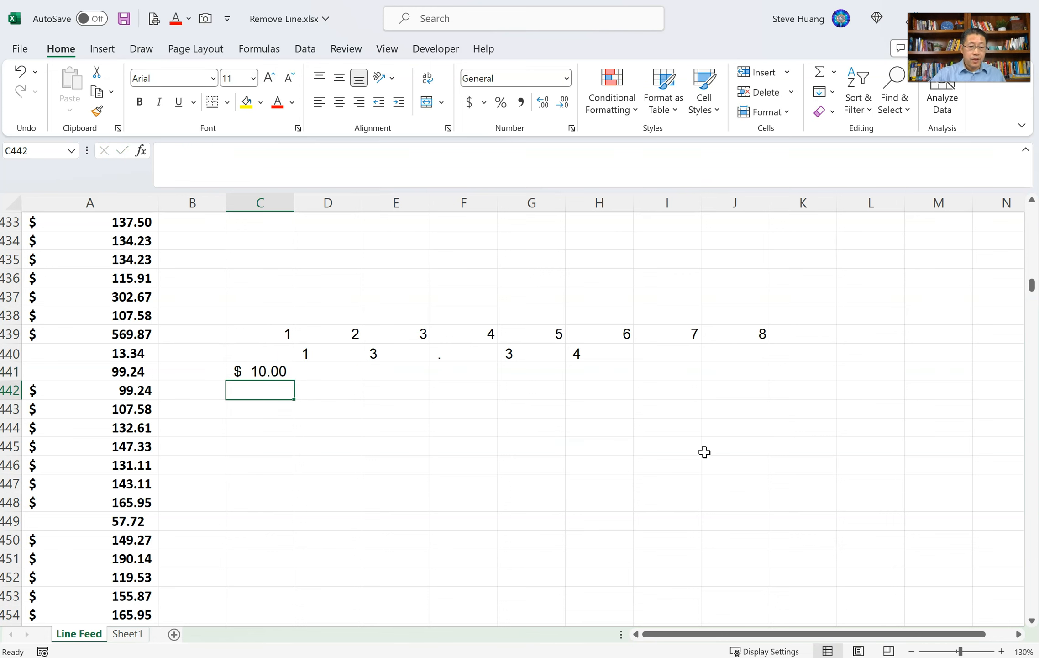
- Set the number format of C441 to General
{"action": "left_click", "coordinate": [266, 370]}
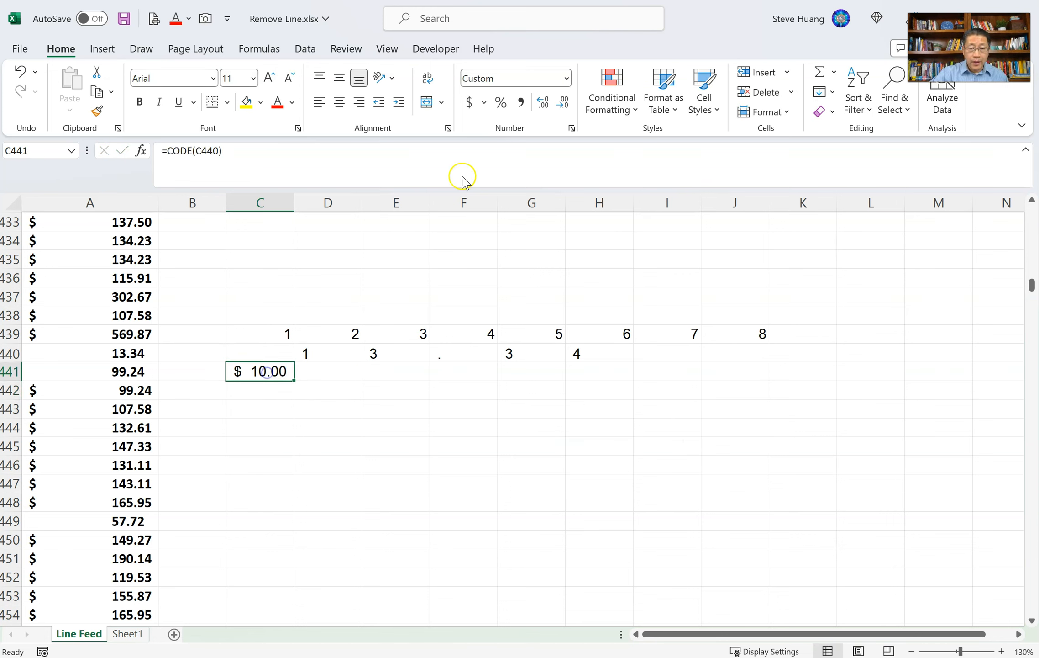
{"action": "left_click", "coordinate": [566, 78]}
{"action": "left_click", "coordinate": [554, 118]}
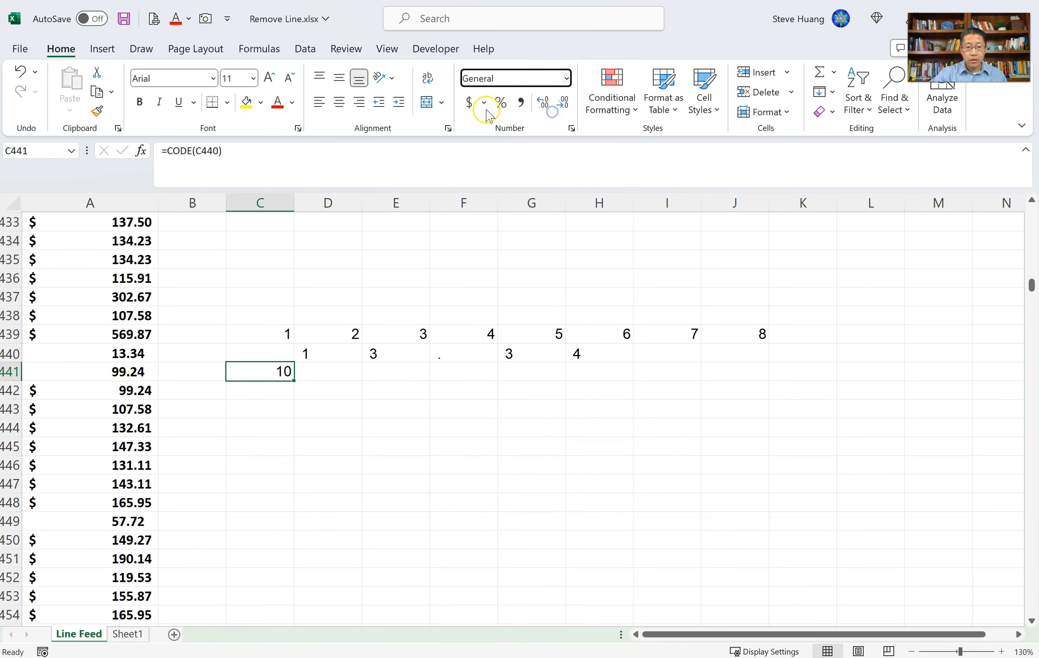
- Fill the CODE formula from C441 across to J441
{"action": "left_click", "coordinate": [267, 353]}
{"action": "double_click", "coordinate": [268, 372]}
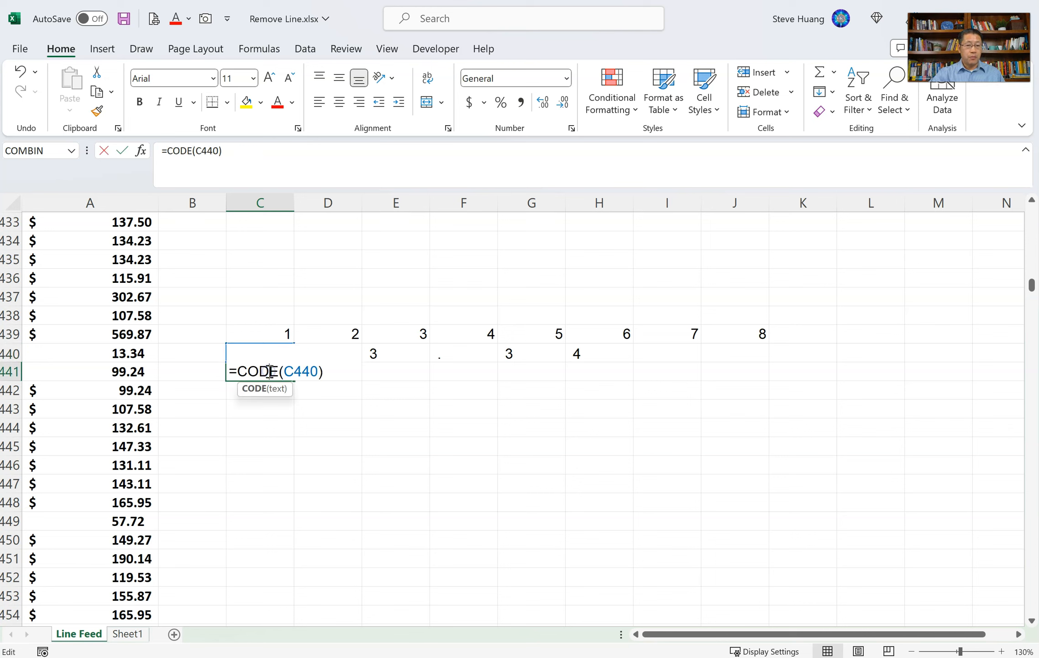
{"action": "key", "text": "Escape"}
{"action": "left_click_drag", "start_coordinate": [292, 380], "coordinate": [745, 381]}
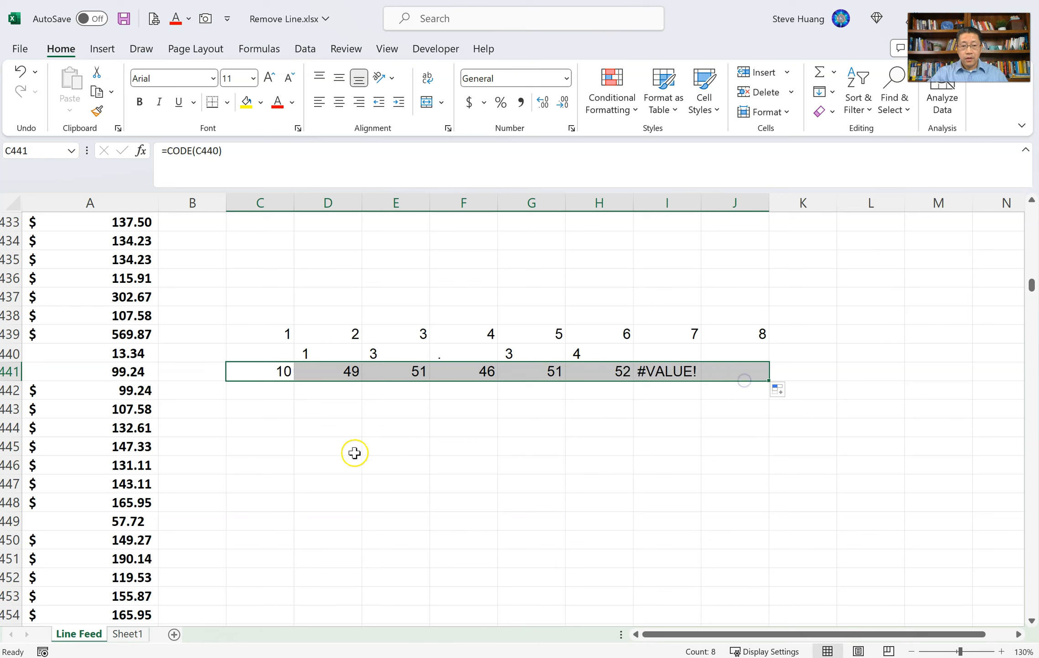
- Compare the extracted characters in row 440 with their codes in row 441, and inspect the CODE formula in I441
{"action": "left_click", "coordinate": [325, 352]}
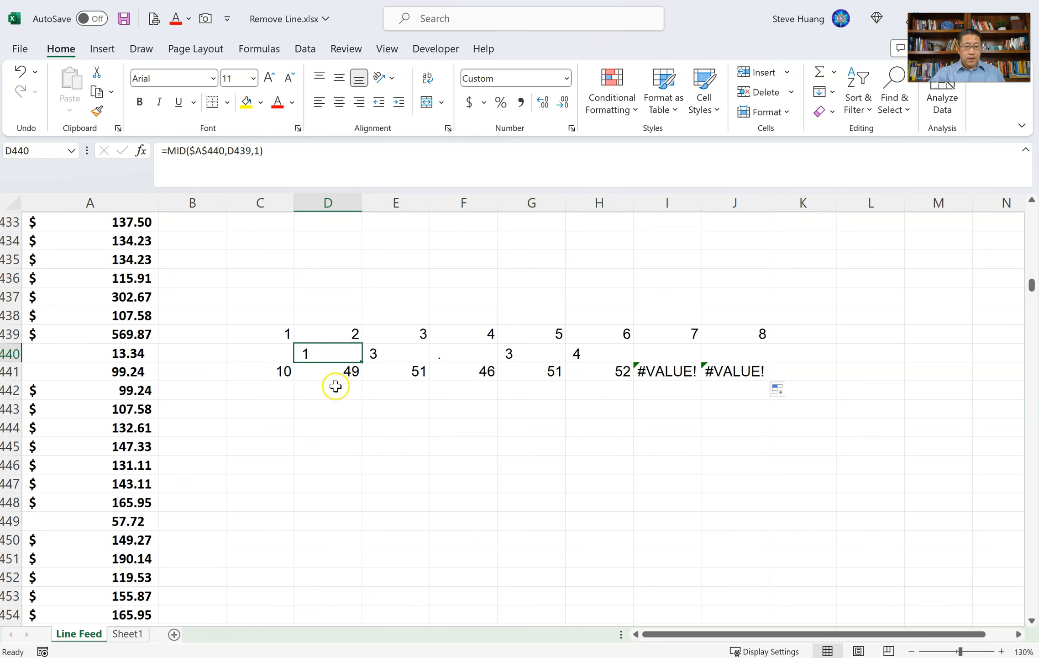
{"action": "left_click", "coordinate": [330, 372]}
{"action": "left_click", "coordinate": [398, 357]}
{"action": "left_click", "coordinate": [397, 372]}
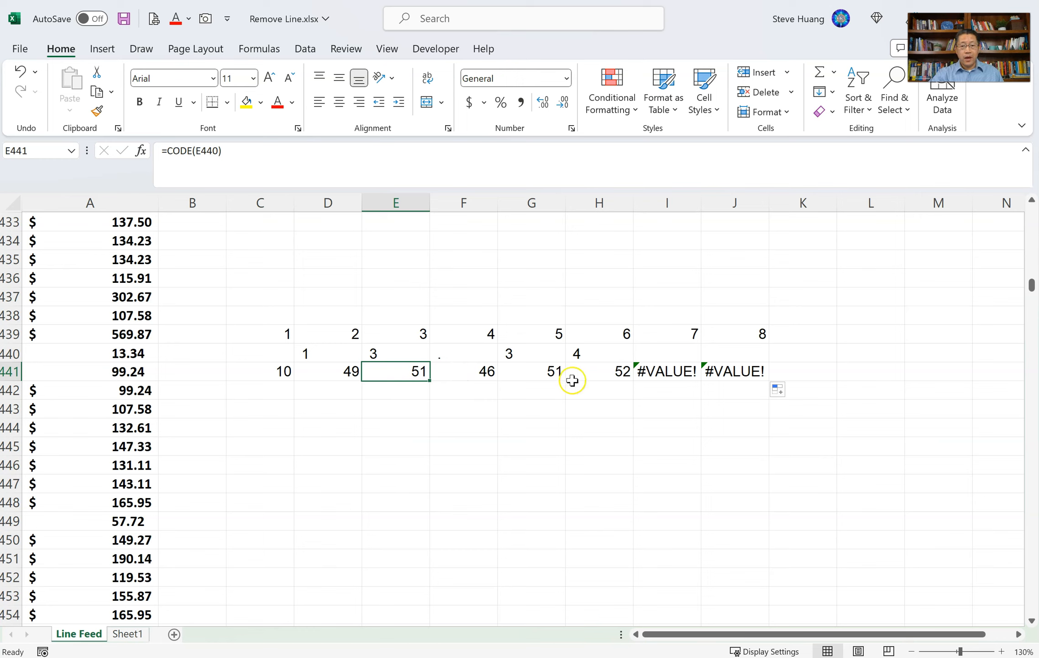
{"action": "left_click", "coordinate": [668, 353]}
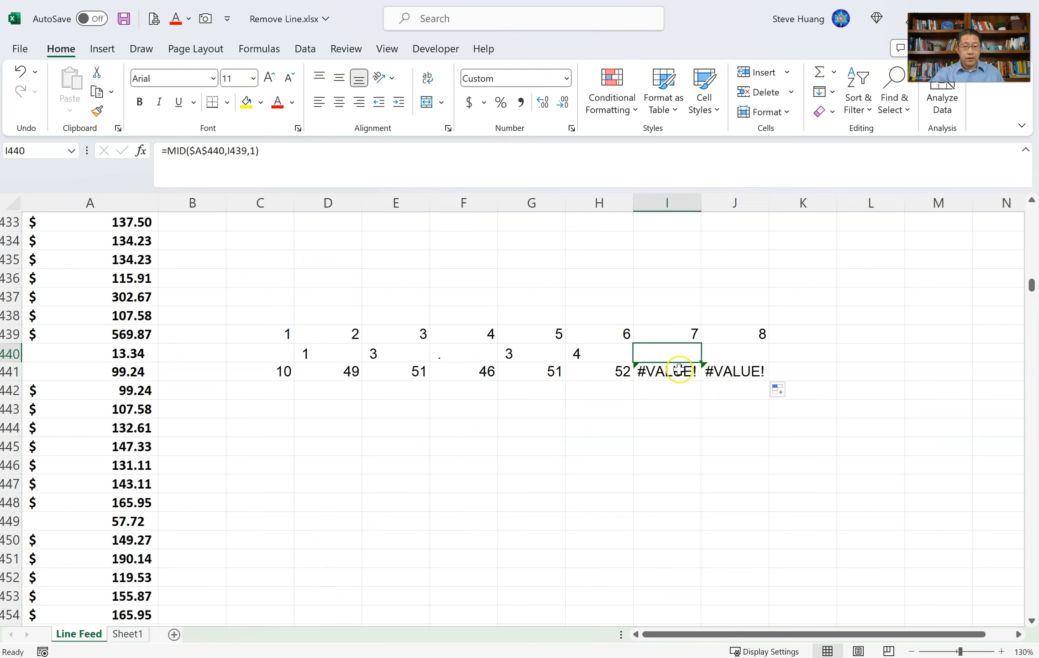
{"action": "left_click", "coordinate": [680, 372]}
{"action": "double_click", "coordinate": [682, 381]}
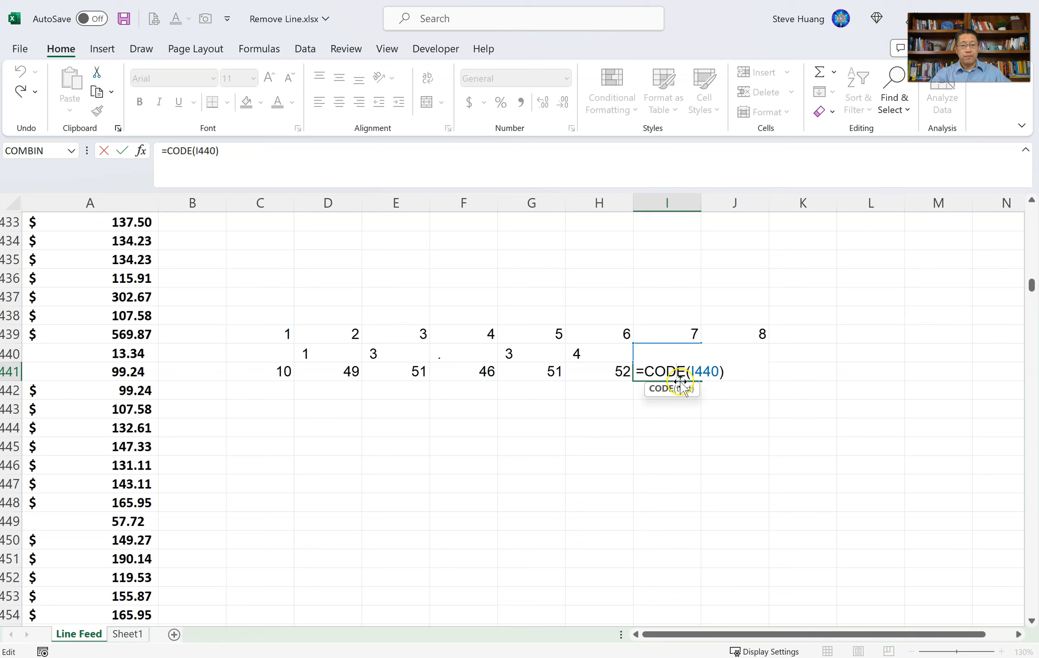
{"action": "key", "text": "Escape"}
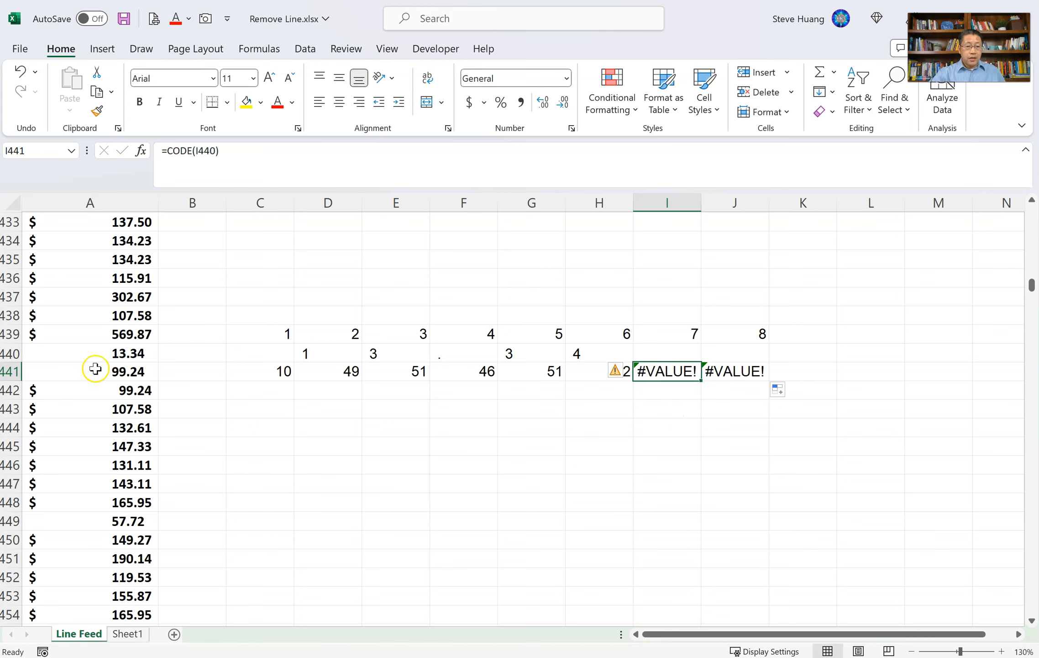
- Enter =CHAR(C441) in C442 and fill the formula across to H442 to convert the codes back to characters
{"action": "left_click", "coordinate": [93, 352]}
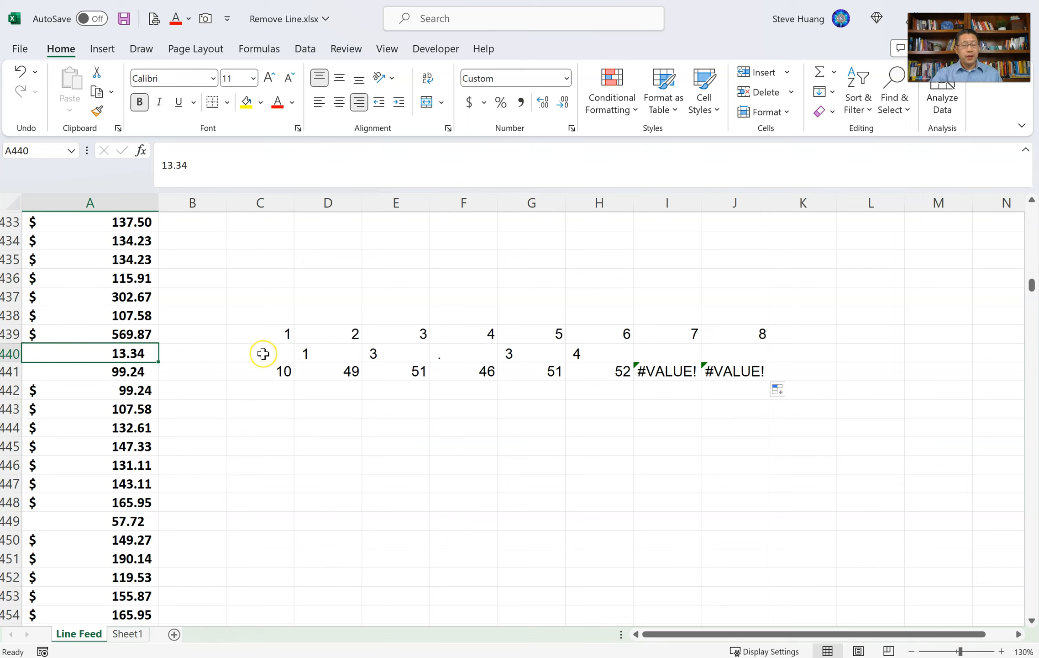
{"action": "left_click", "coordinate": [273, 392]}
{"action": "type", "text": "="}
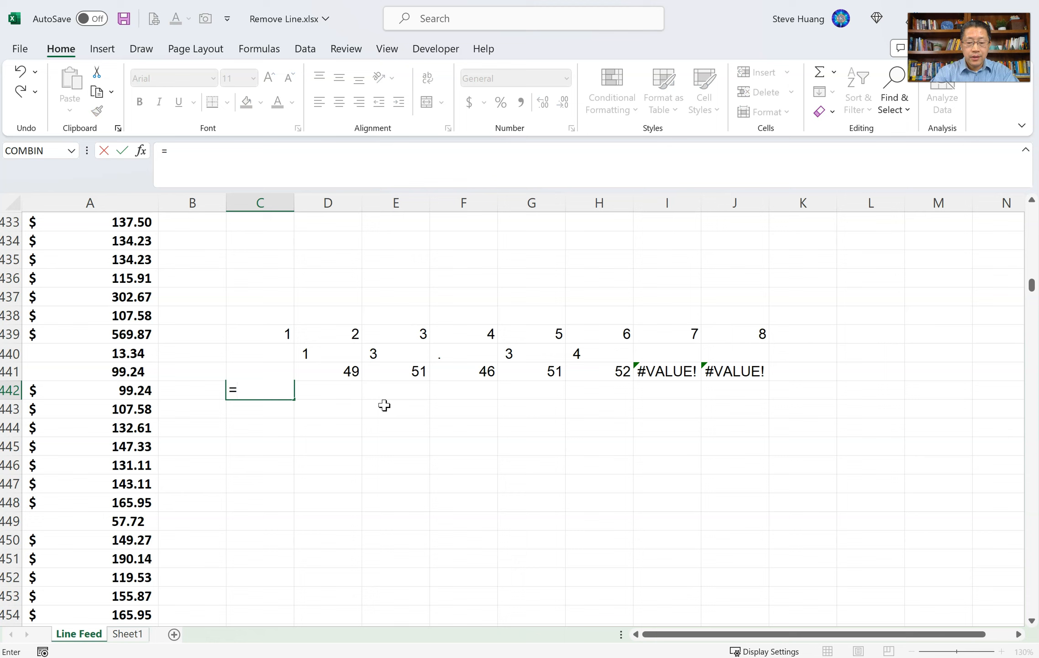
{"action": "type", "text": "char("}
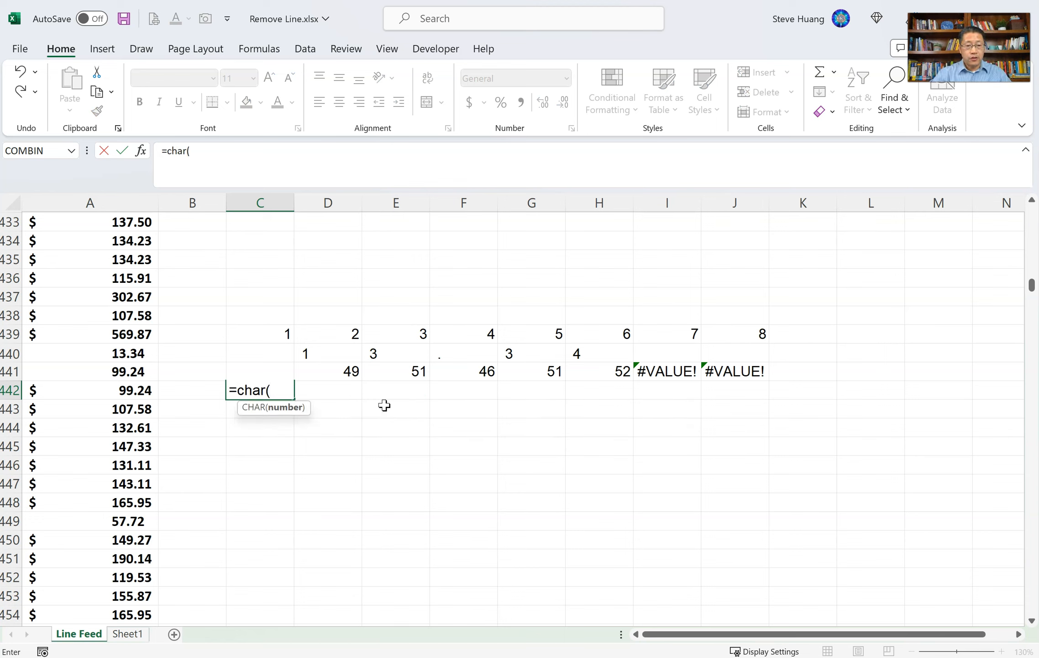
{"action": "key", "text": "Up"}
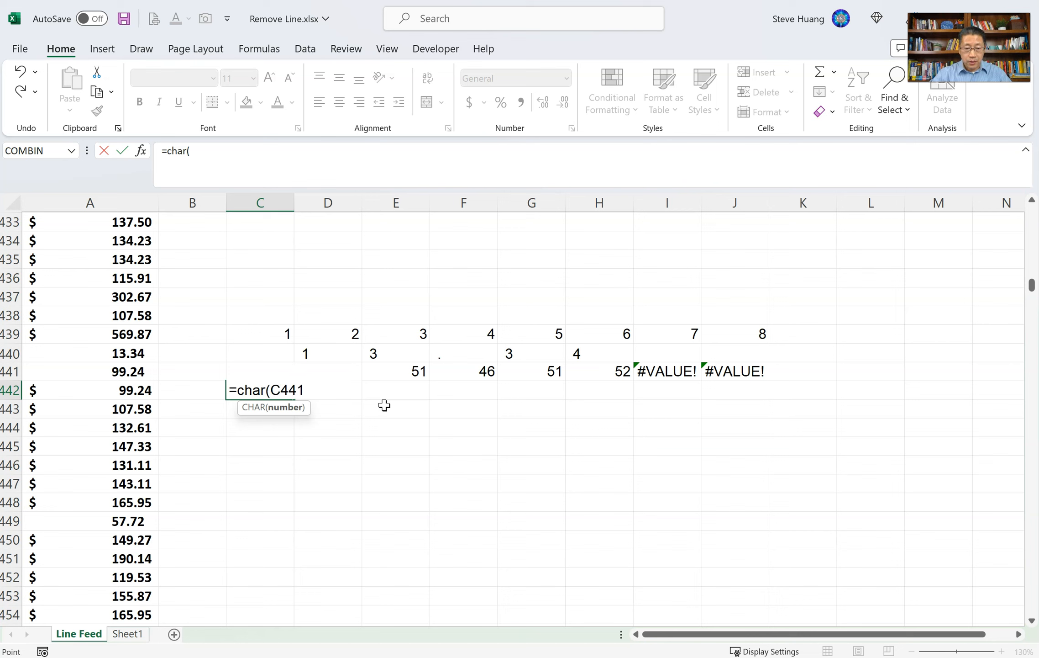
{"action": "type", "text": ")"}
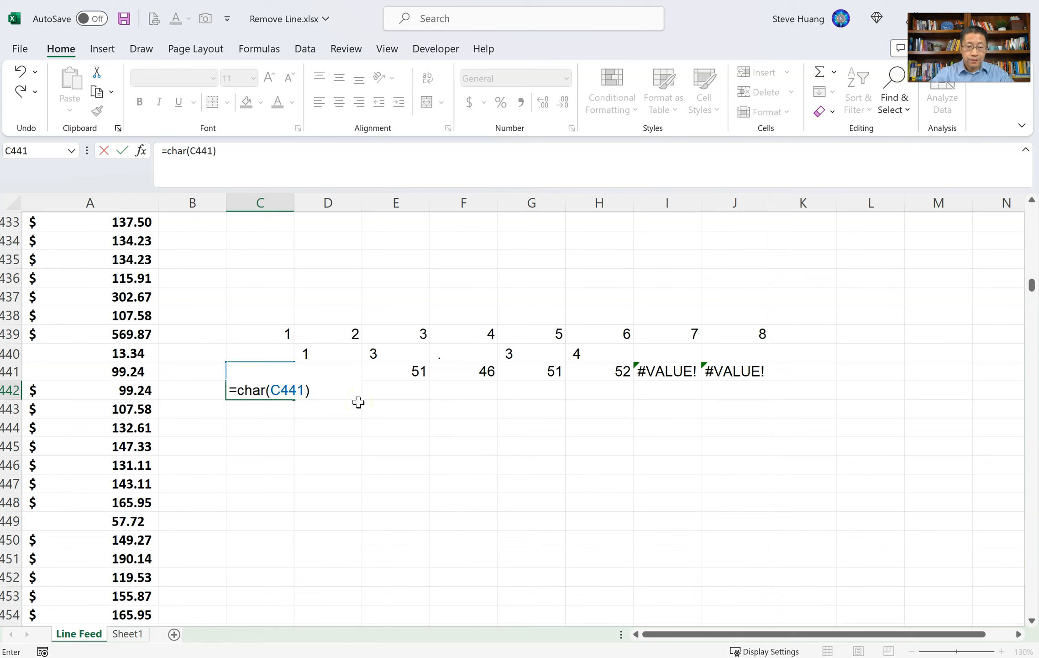
{"action": "key", "text": "Return"}
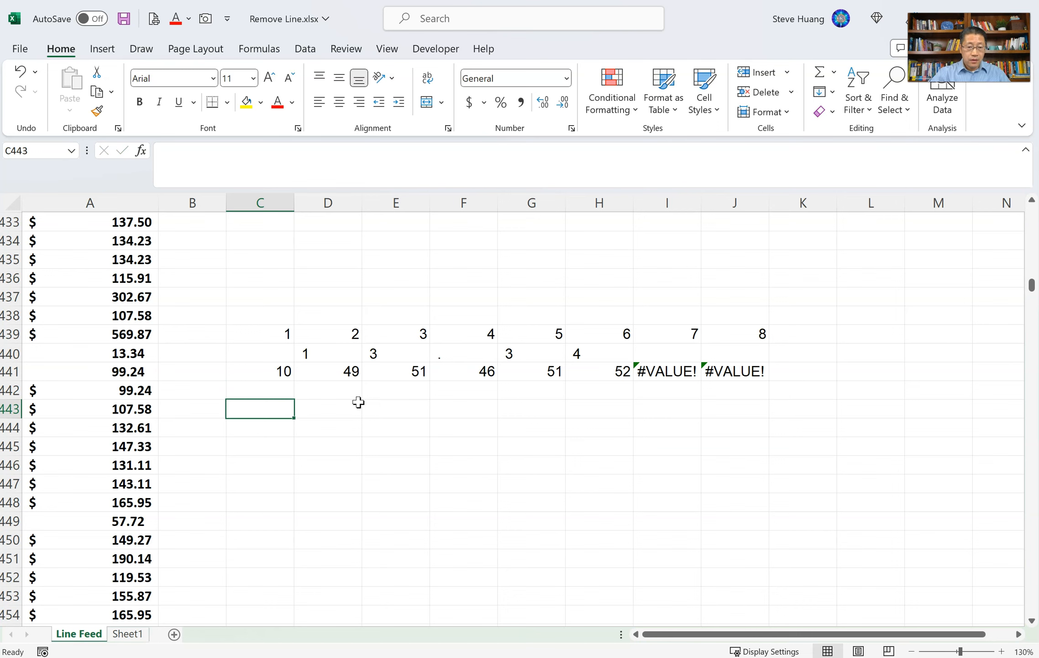
{"action": "left_click", "coordinate": [268, 390]}
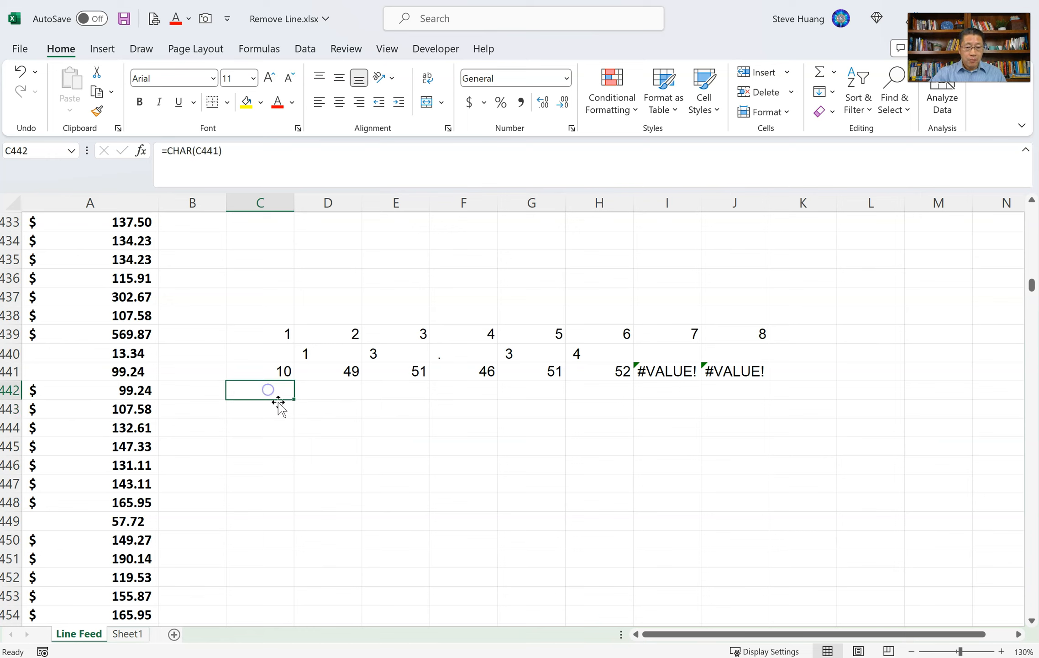
{"action": "left_click_drag", "start_coordinate": [292, 401], "coordinate": [653, 402]}
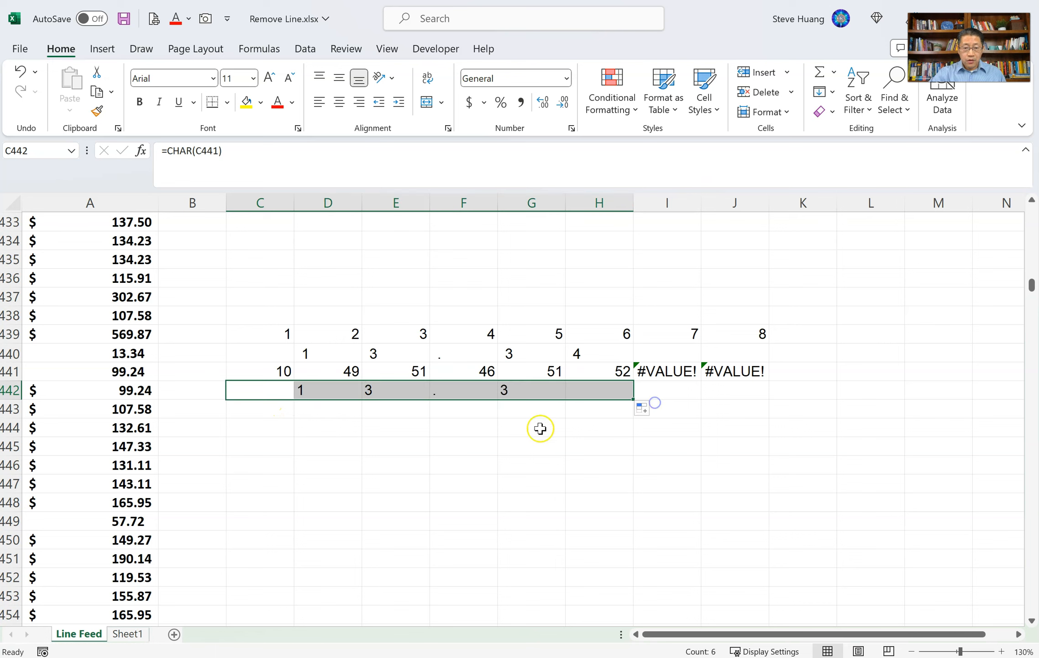
- Inspect the CHAR formulas in D442, E442 and C442 that turn the codes in row 441 back into characters
{"action": "double_click", "coordinate": [314, 390]}
{"action": "key", "text": "Escape"}
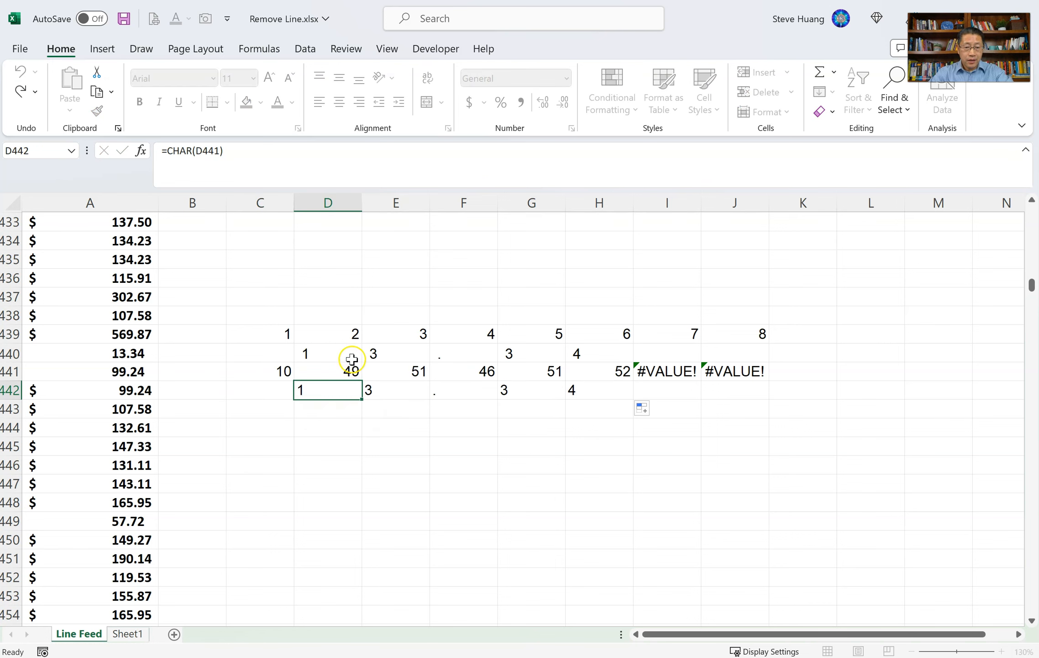
{"action": "left_click", "coordinate": [396, 390]}
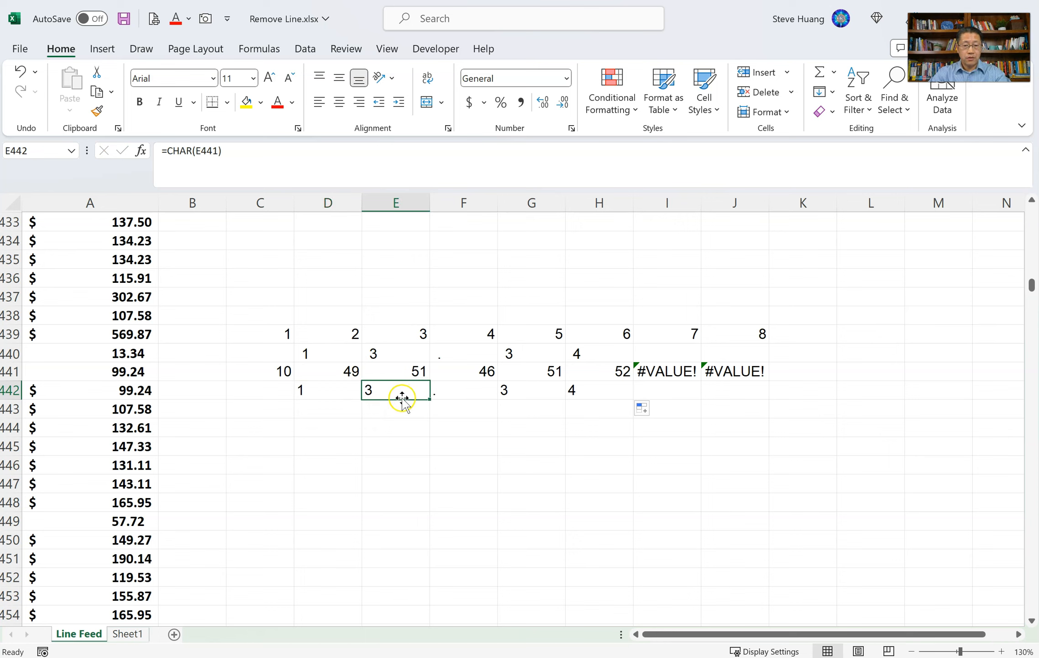
{"action": "double_click", "coordinate": [255, 394]}
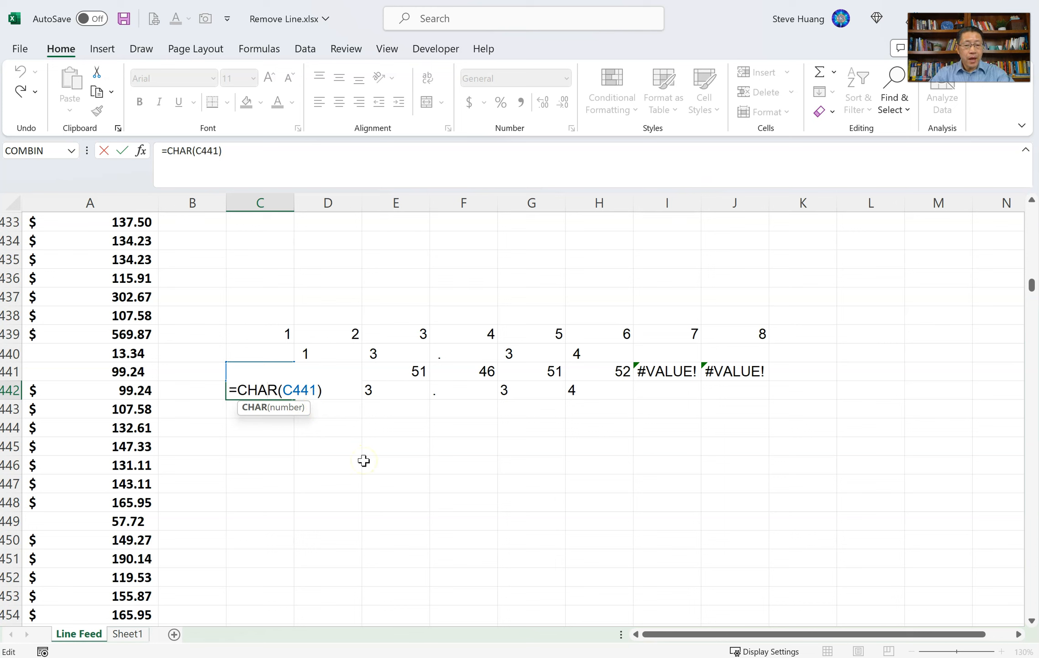
{"action": "key", "text": "ctrl+Return"}
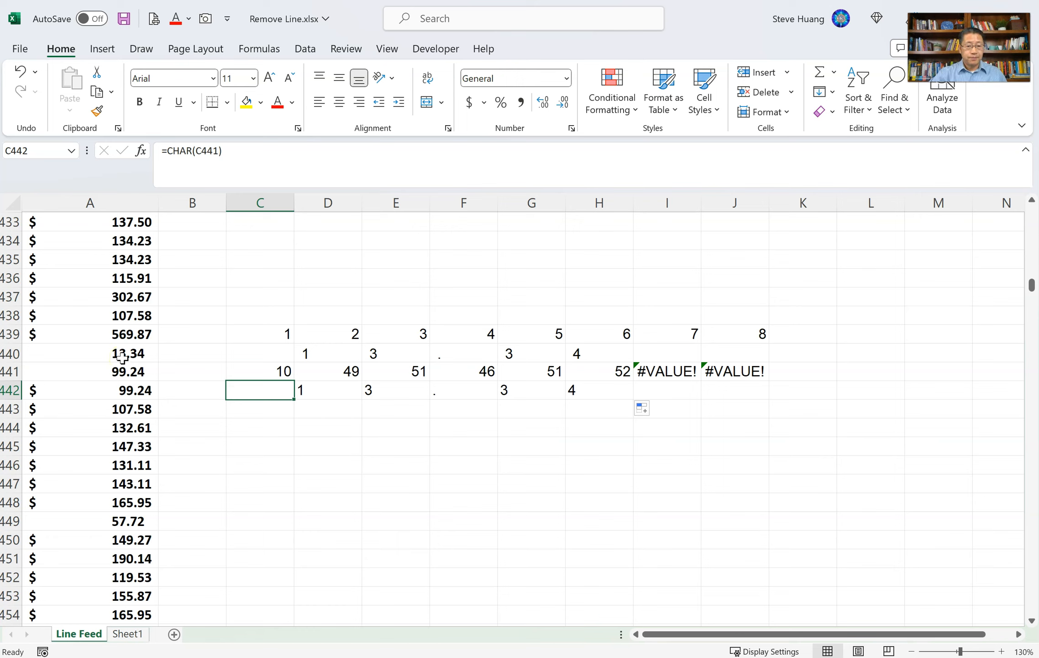
- Enter =SUBSTITUTE(A440,CHAR(10),"") in B440 to strip the line break from A440
{"action": "left_click", "coordinate": [203, 348]}
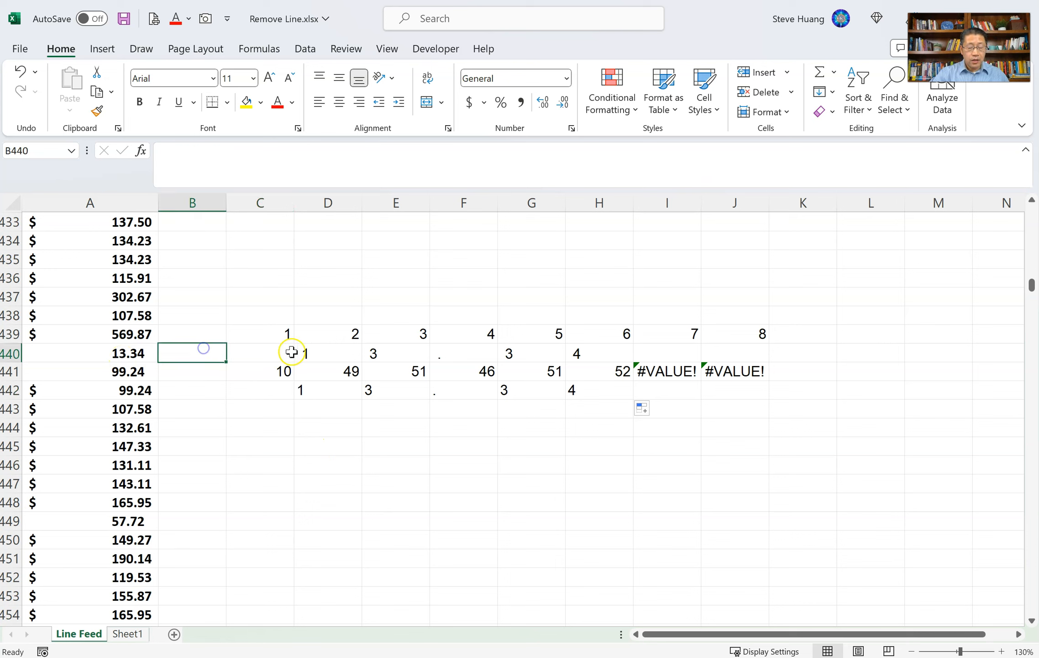
{"action": "type", "text": "="}
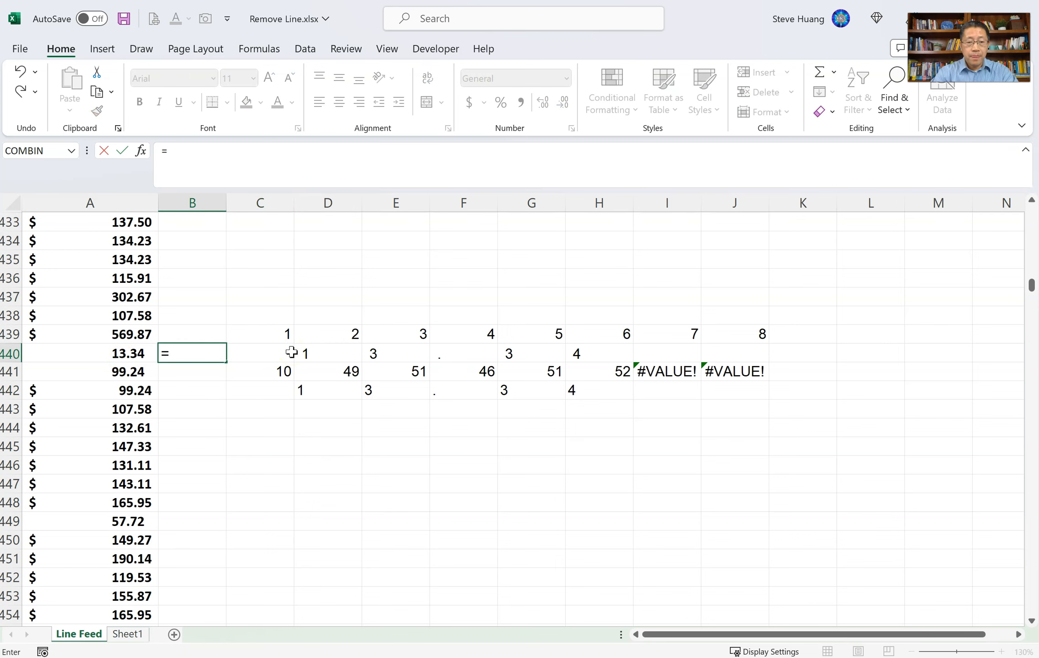
{"action": "type", "text": "su"}
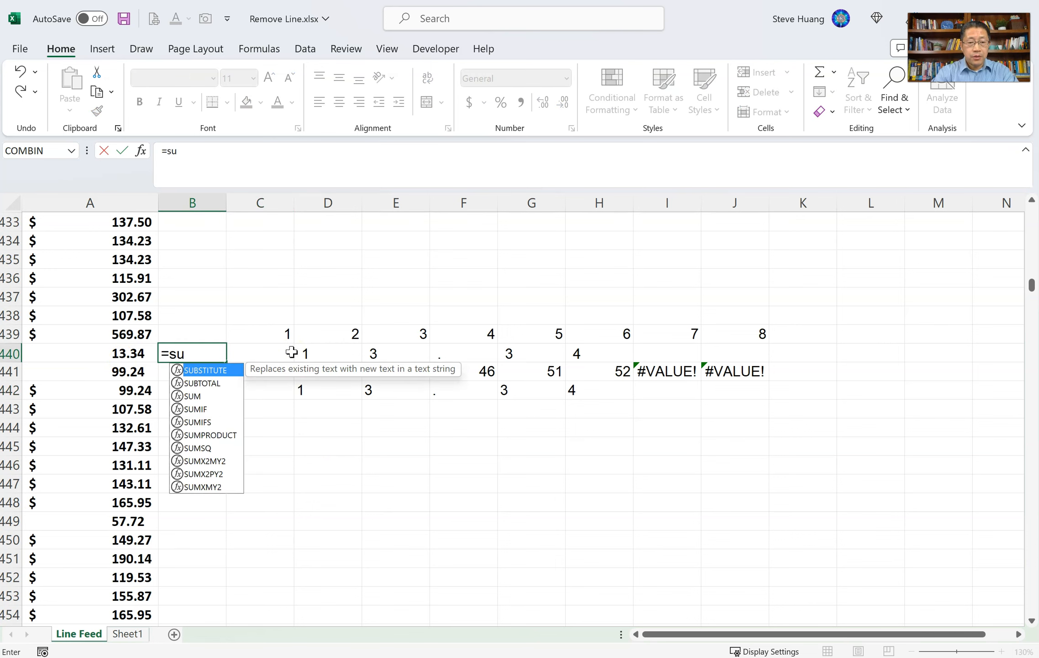
{"action": "type", "text": "b"}
{"action": "key", "text": "Tab"}
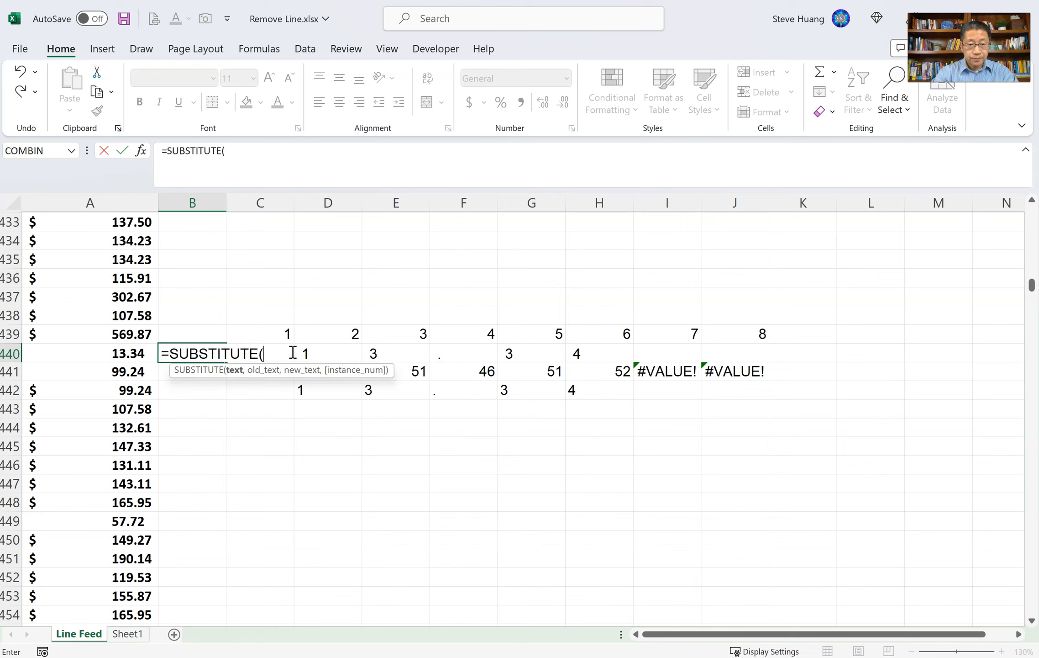
{"action": "key", "text": "Left"}
{"action": "type", "text": ","}
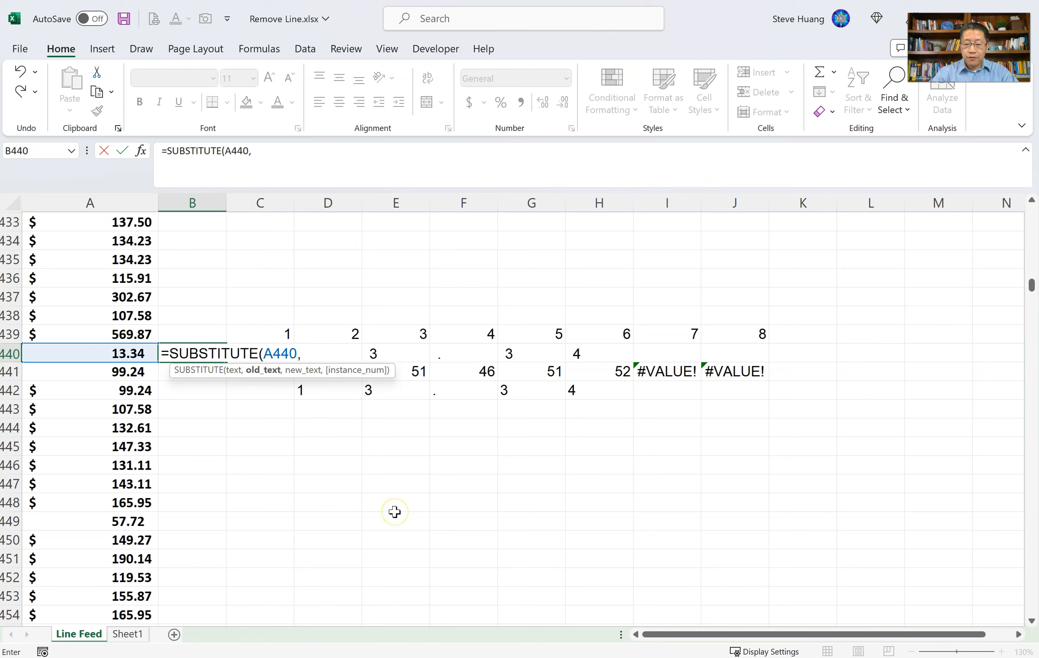
{"action": "type", "text": "C"}
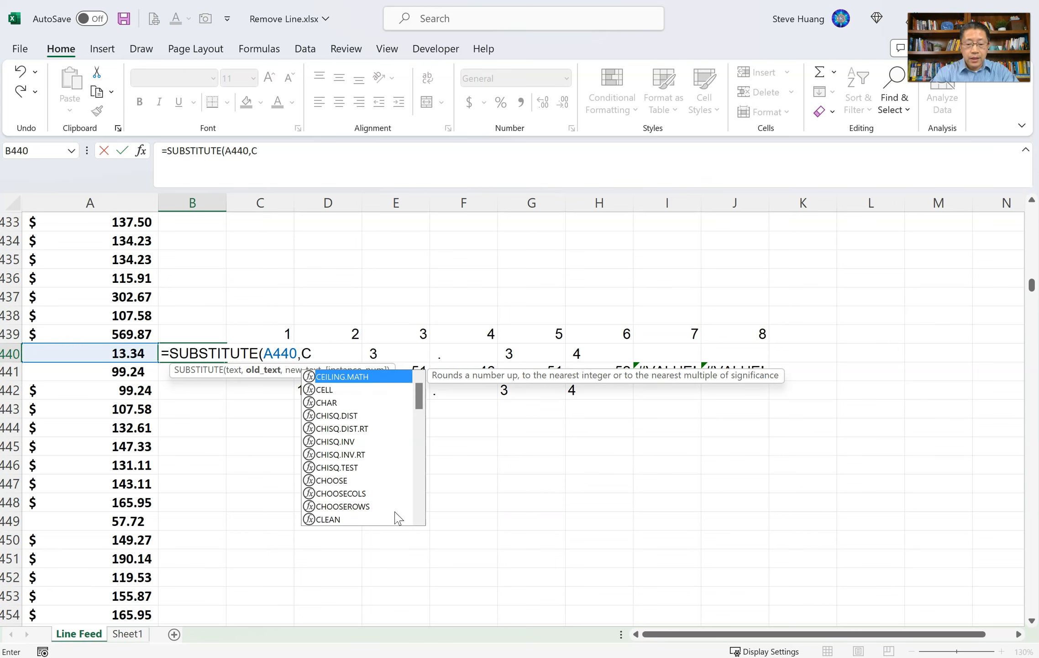
{"action": "type", "text": "har"}
{"action": "key", "text": "Tab"}
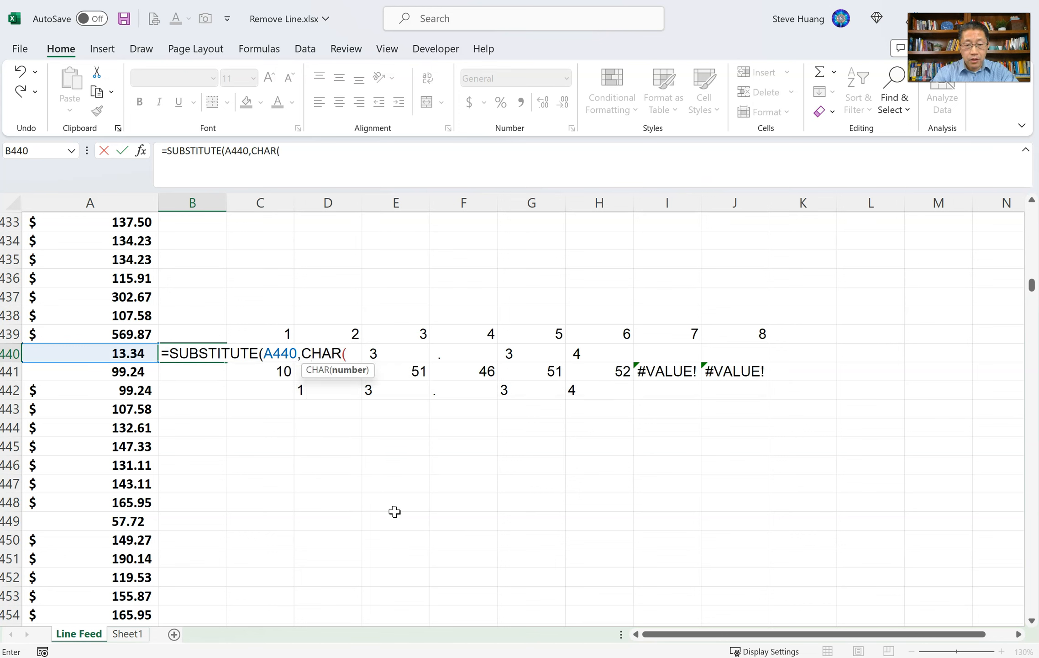
{"action": "type", "text": "10"}
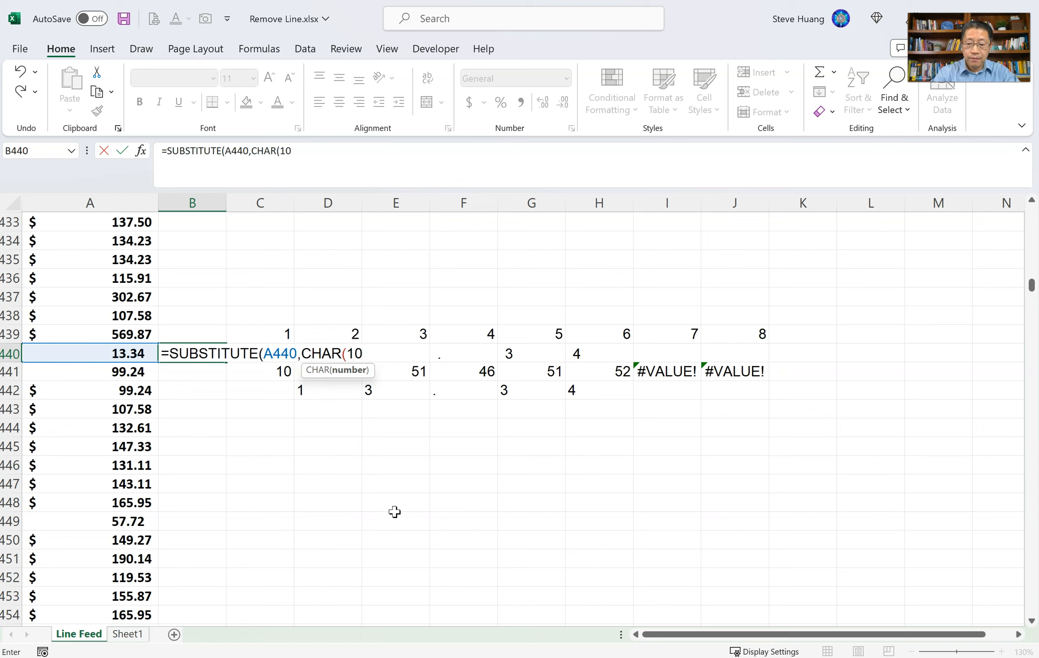
{"action": "type", "text": "),"}
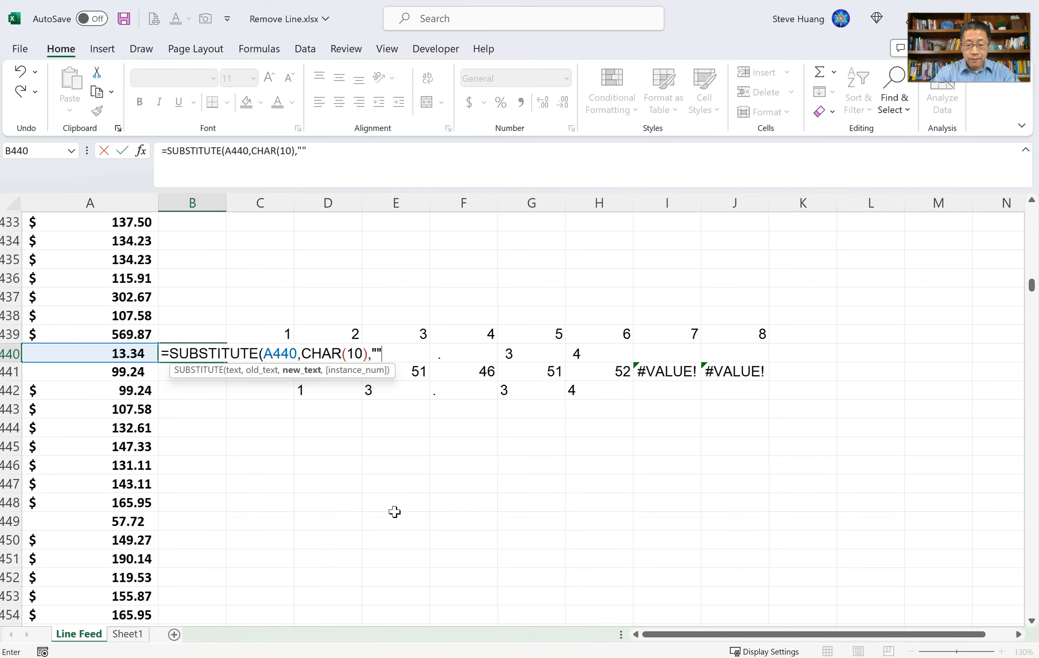
{"action": "type", "text": "\"\")"}
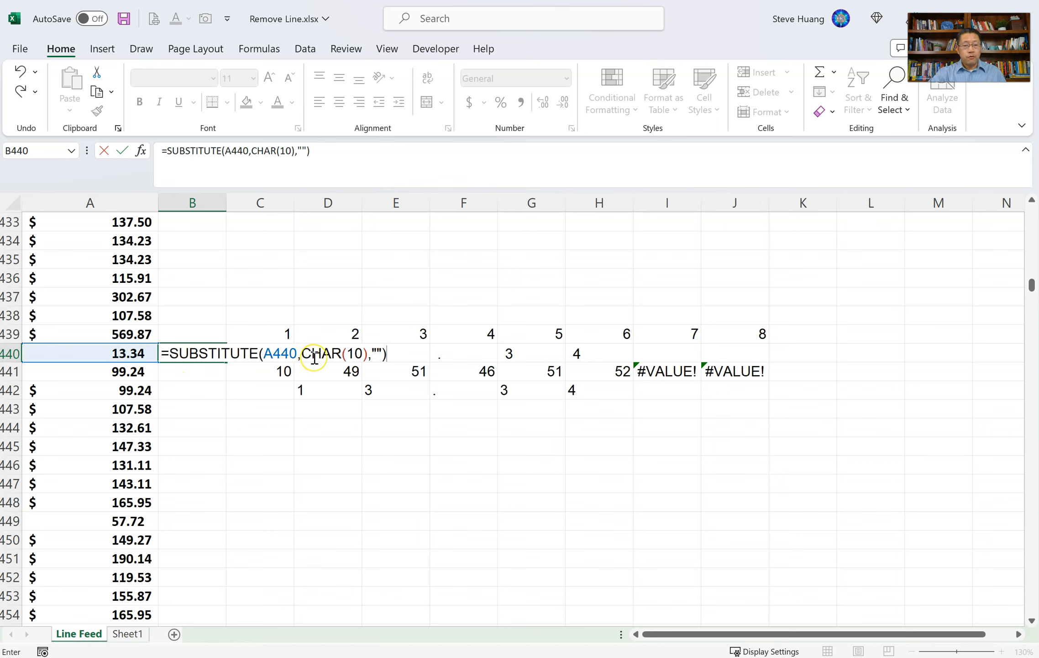
{"action": "left_click", "coordinate": [342, 355]}
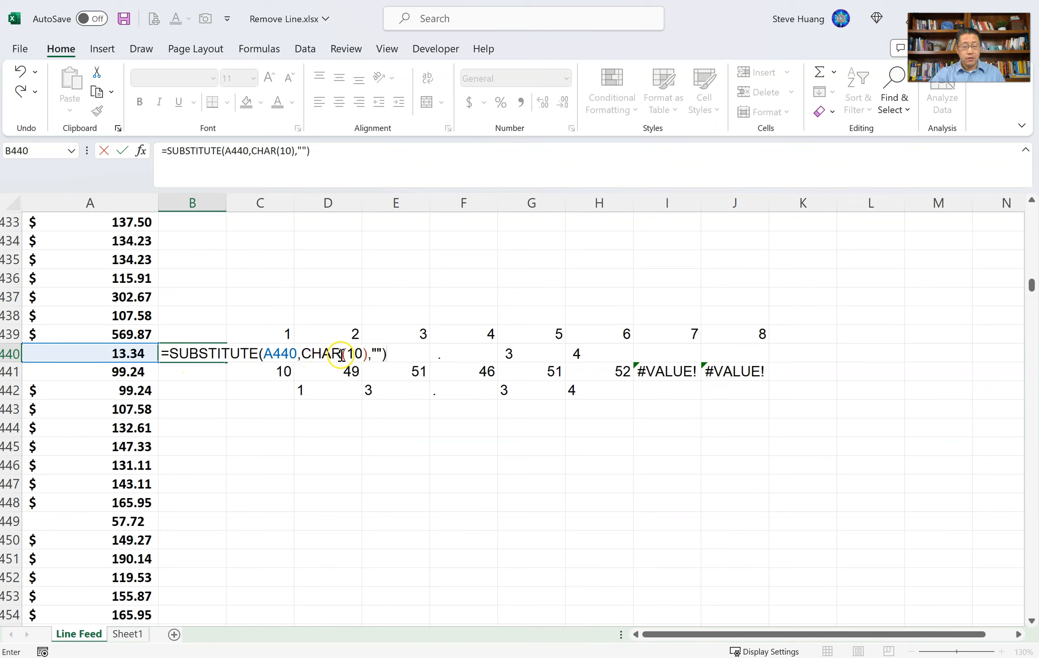
{"action": "left_click", "coordinate": [385, 357]}
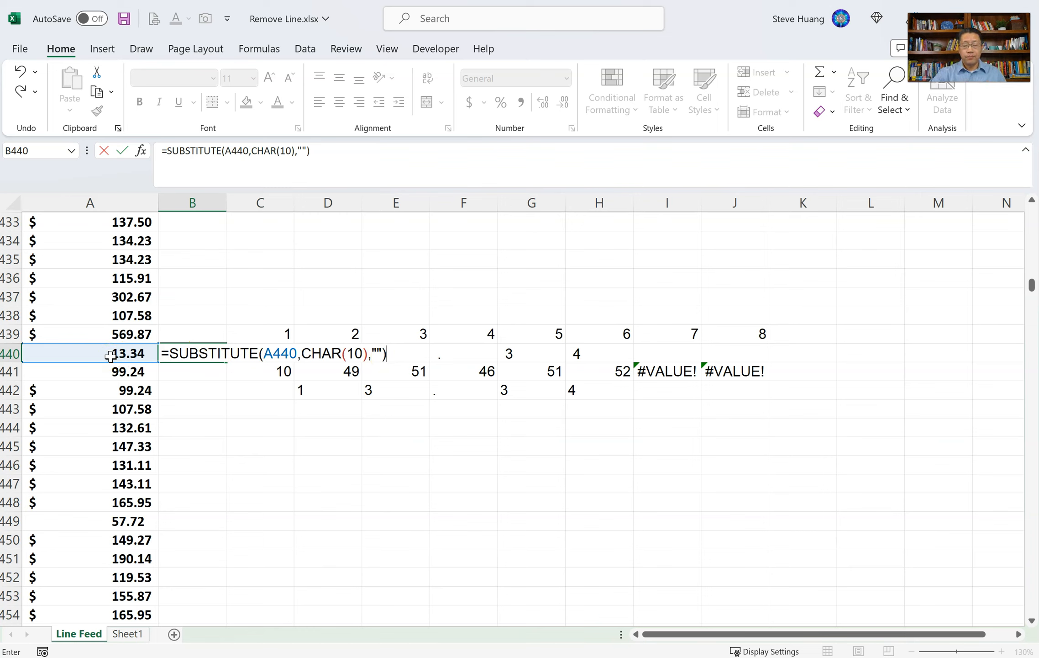
{"action": "key", "text": "Return"}
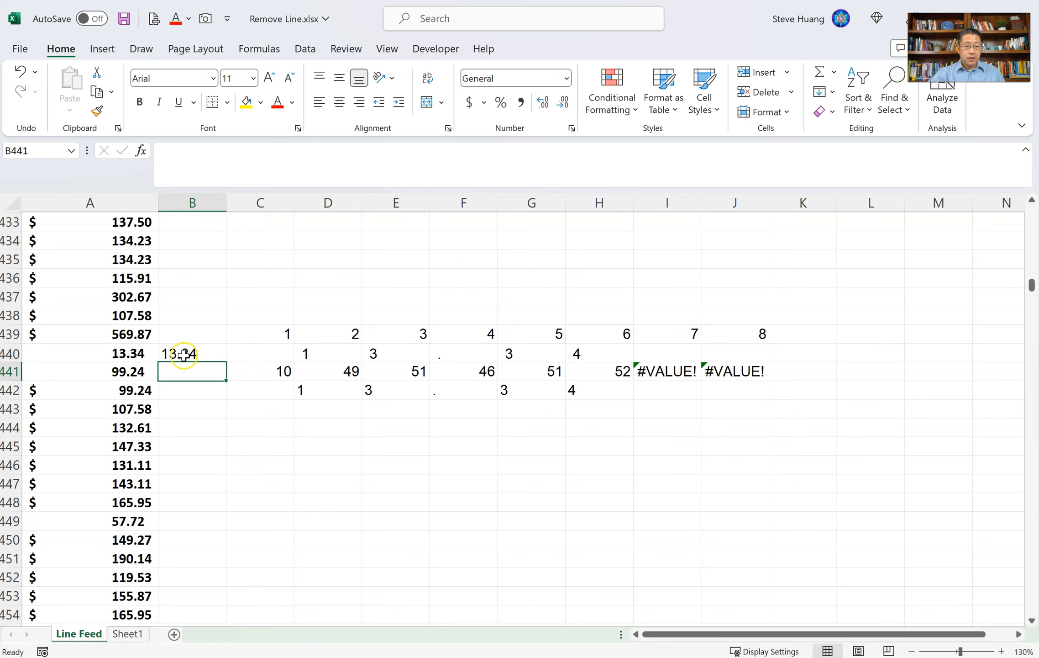
- Wrap the B440 formula in VALUE, making it =VALUE(SUBSTITUTE(A440,CHAR(10),"")), to convert the text to a number
{"action": "left_click", "coordinate": [196, 355]}
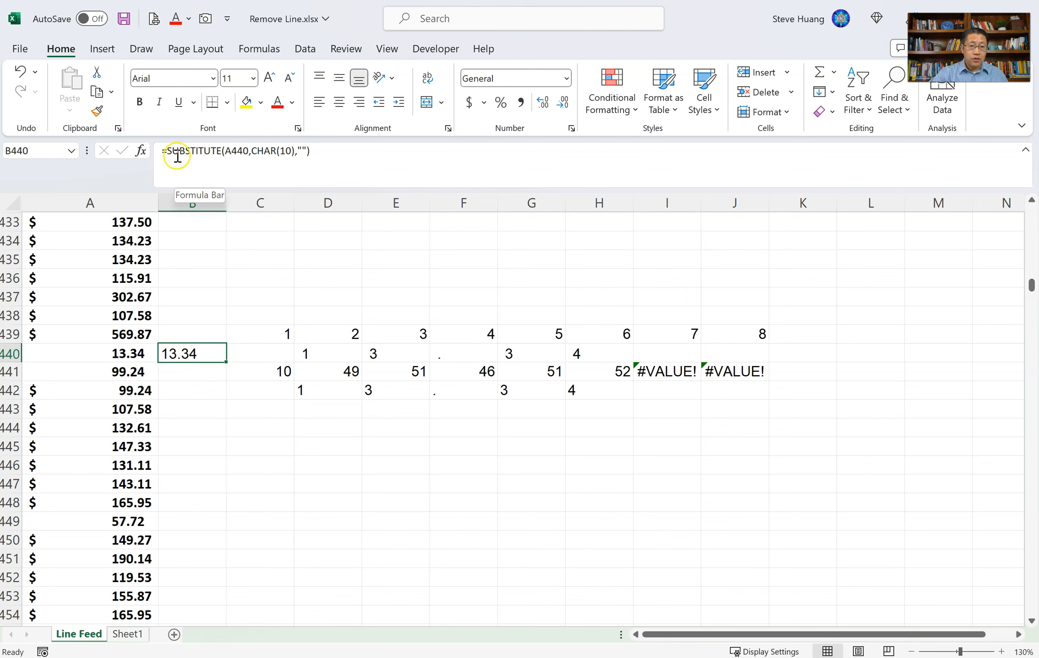
{"action": "double_click", "coordinate": [173, 353]}
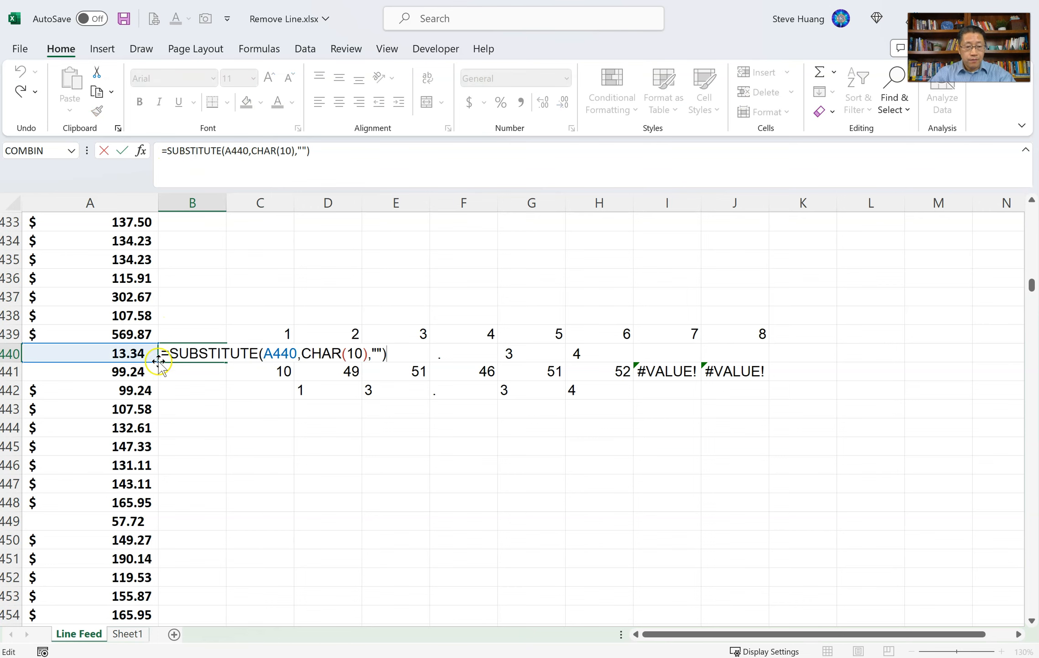
{"action": "type", "text": "value"}
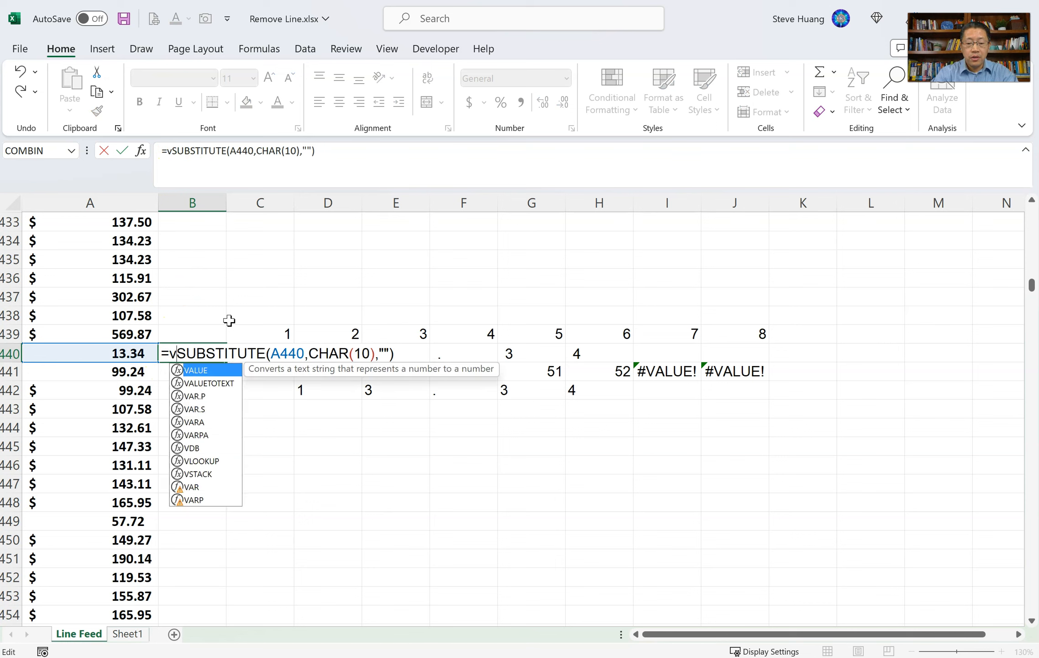
{"action": "type", "text": "("}
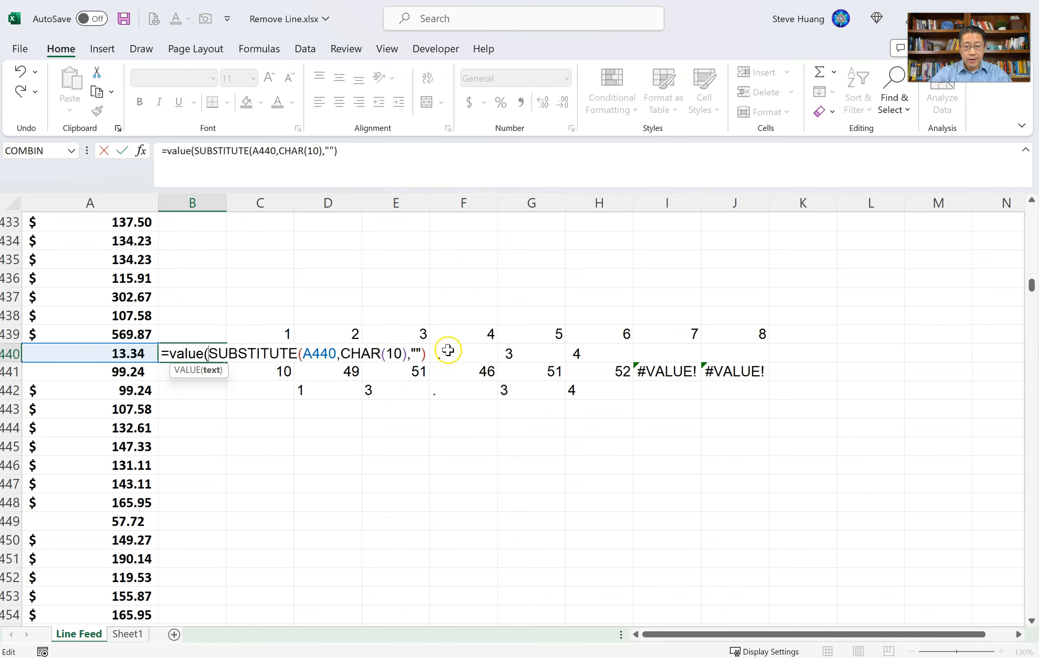
{"action": "type", "text": ")"}
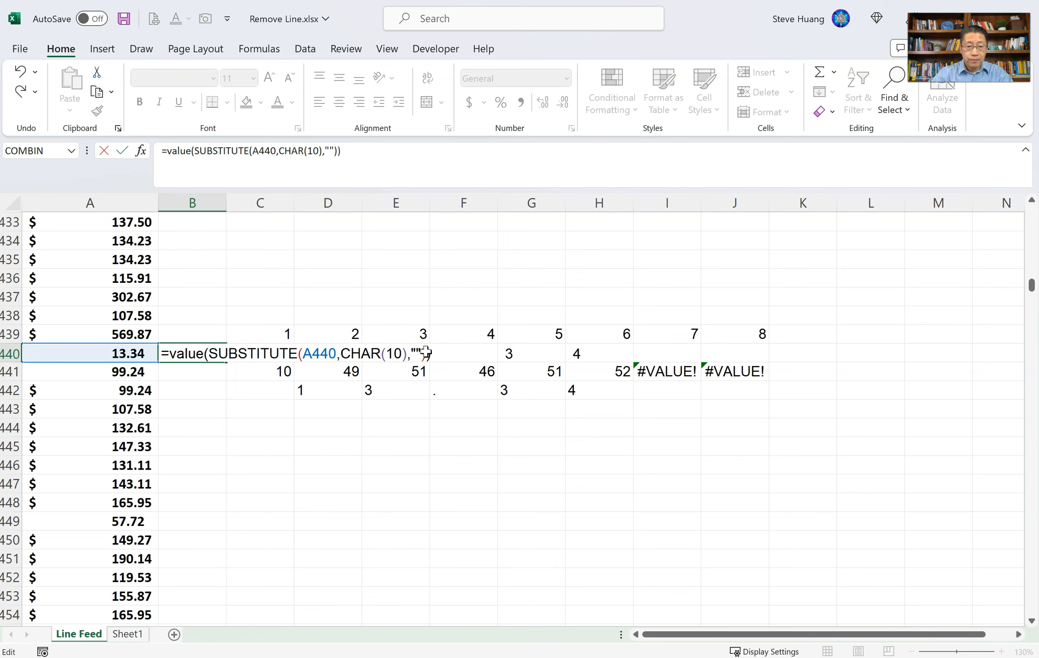
{"action": "key", "text": "Return"}
- Fill the VALUE and SUBSTITUTE formula from B440 down to B441
{"action": "left_click", "coordinate": [203, 353]}
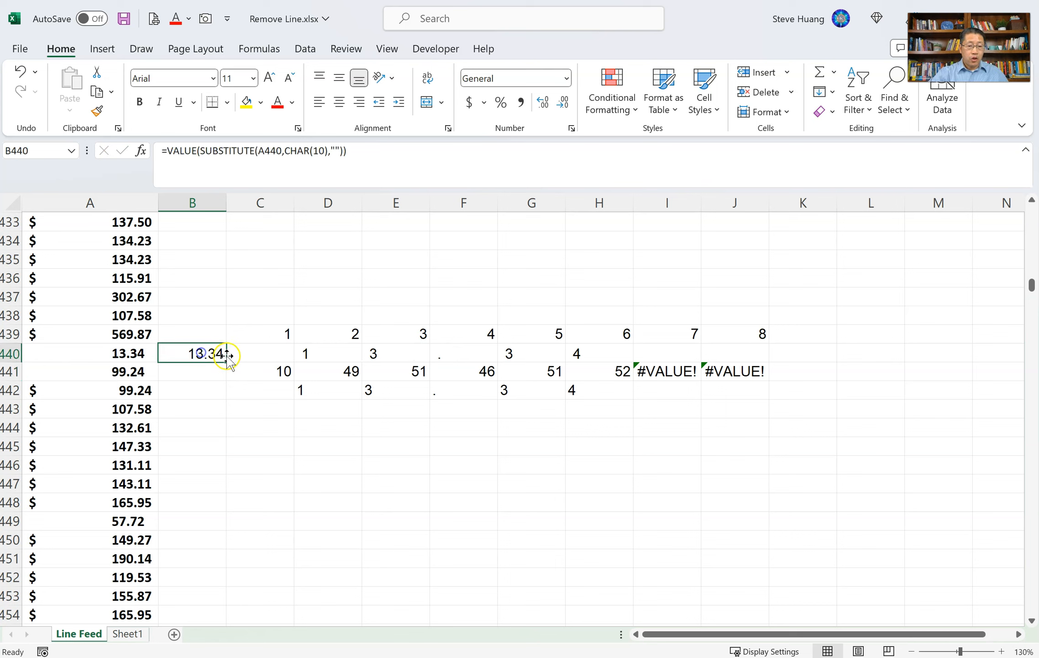
{"action": "left_click_drag", "start_coordinate": [226, 362], "coordinate": [225, 379]}
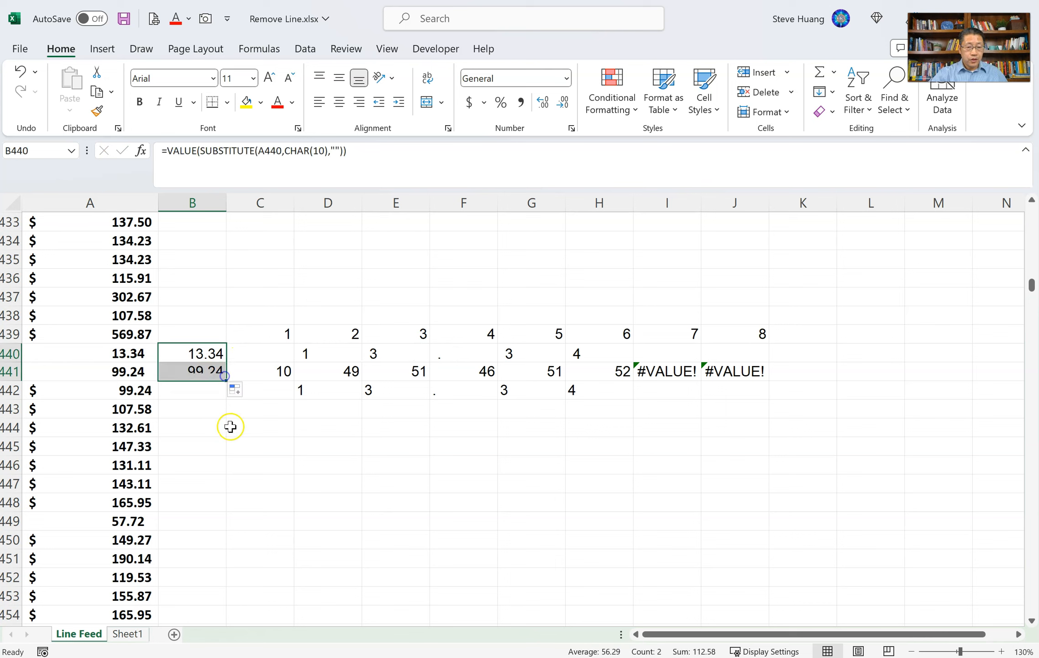
{"action": "left_click", "coordinate": [204, 371]}
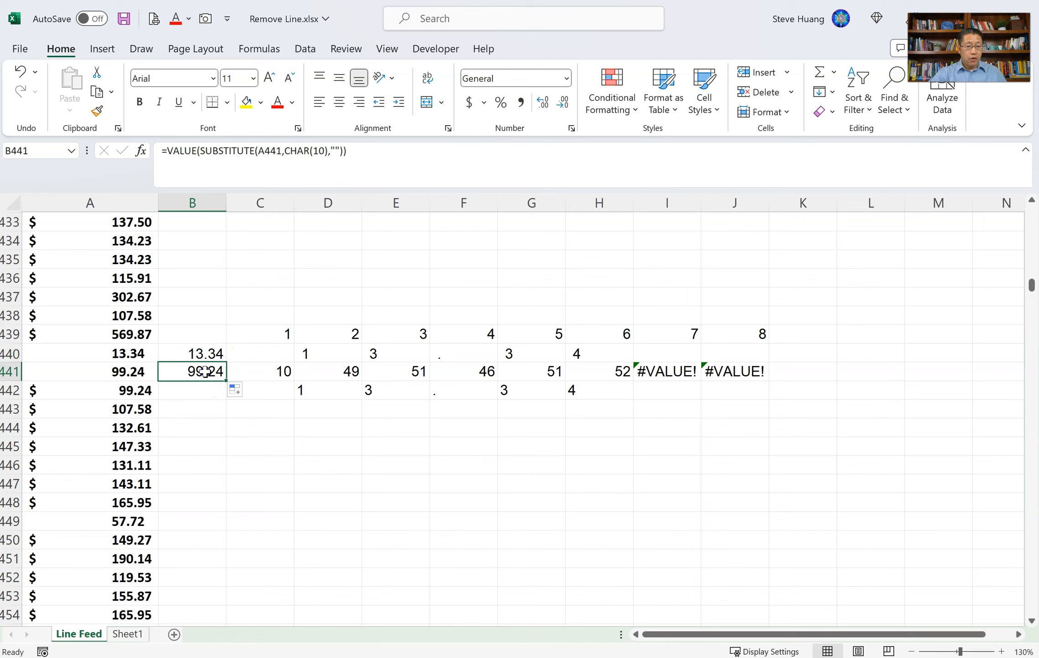
- Enter =SUM(B440:B441) in C443 to test that the cleaned amounts add up as numbers
{"action": "left_click", "coordinate": [243, 411]}
{"action": "type", "text": "=sum("}
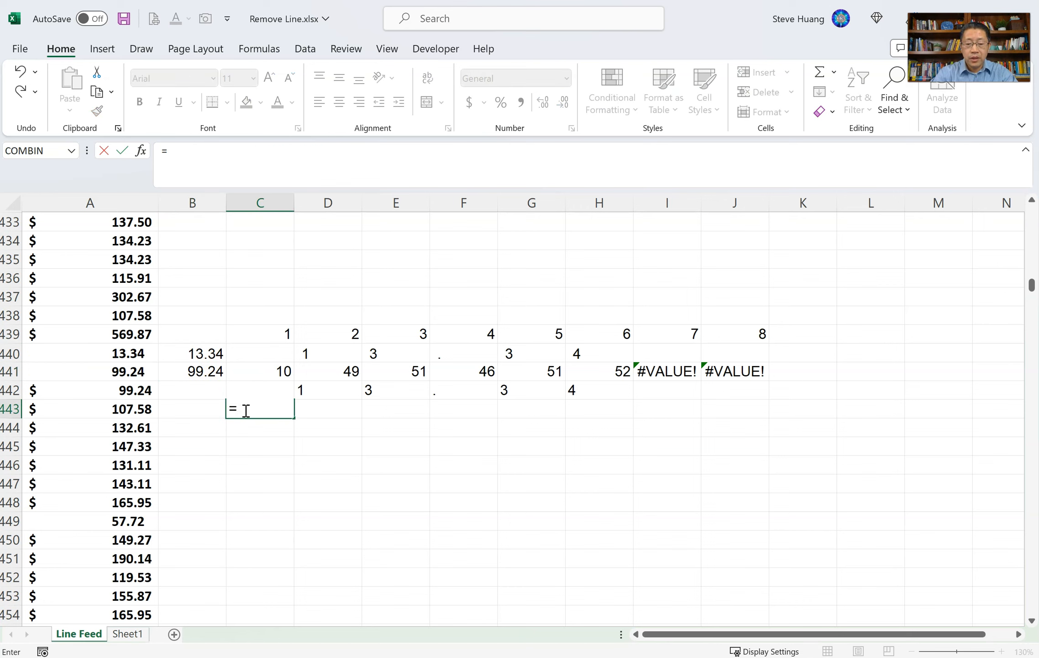
{"action": "left_click_drag", "start_coordinate": [213, 357], "coordinate": [211, 370]}
{"action": "type", "text": ")"}
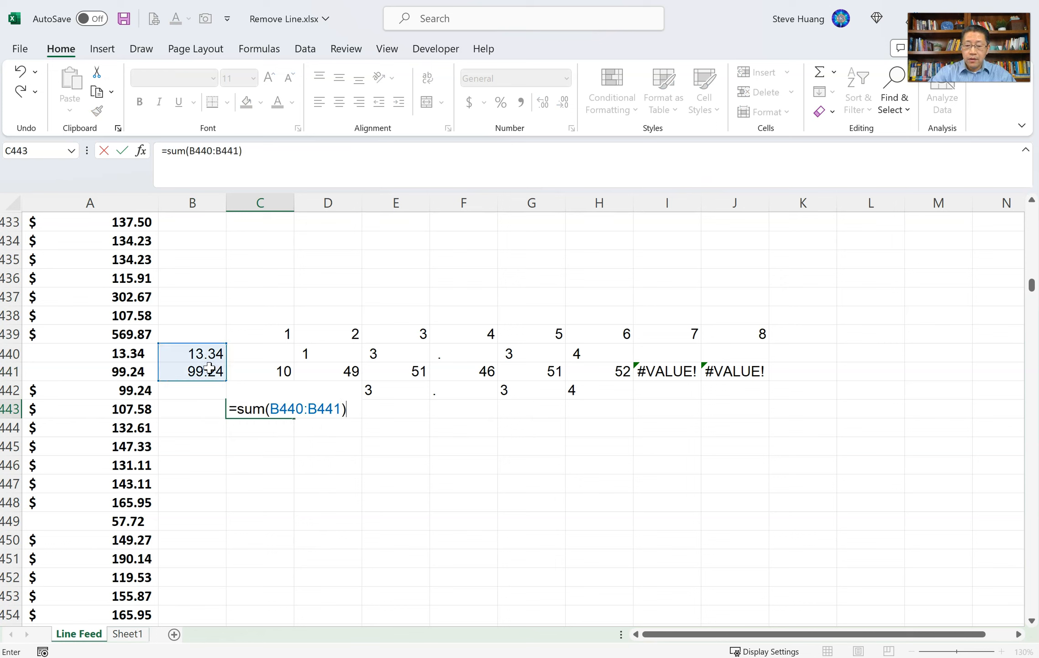
{"action": "key", "text": "Return"}
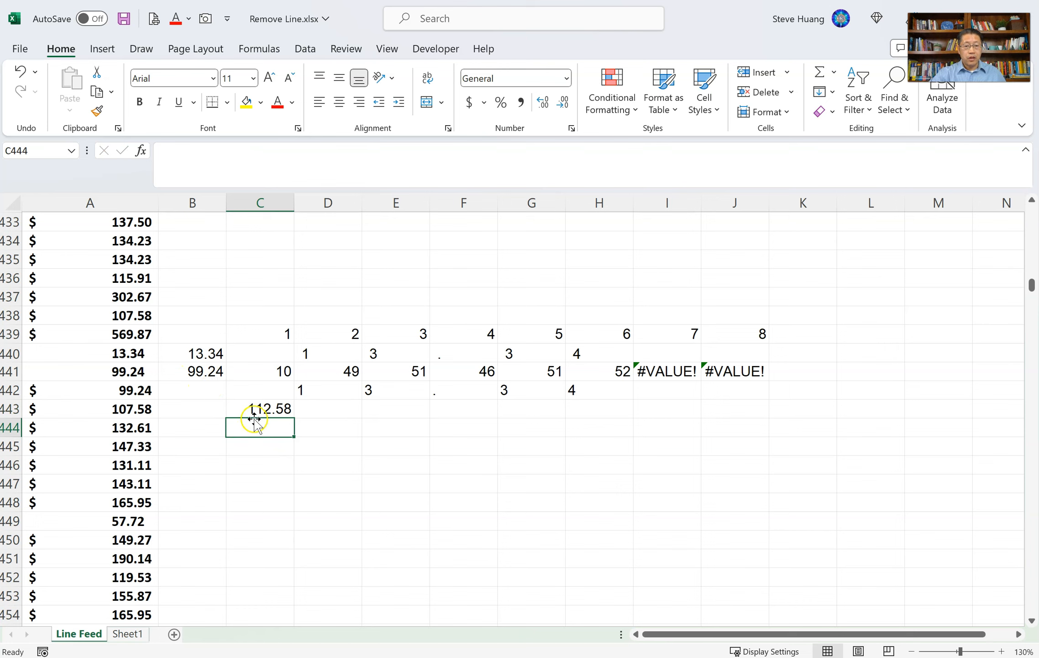
- Review the VALUE formula in B440, the MID formulas in C440:J440 and the CODE formula in C441
{"action": "left_click", "coordinate": [200, 352]}
{"action": "key", "text": "F2"}
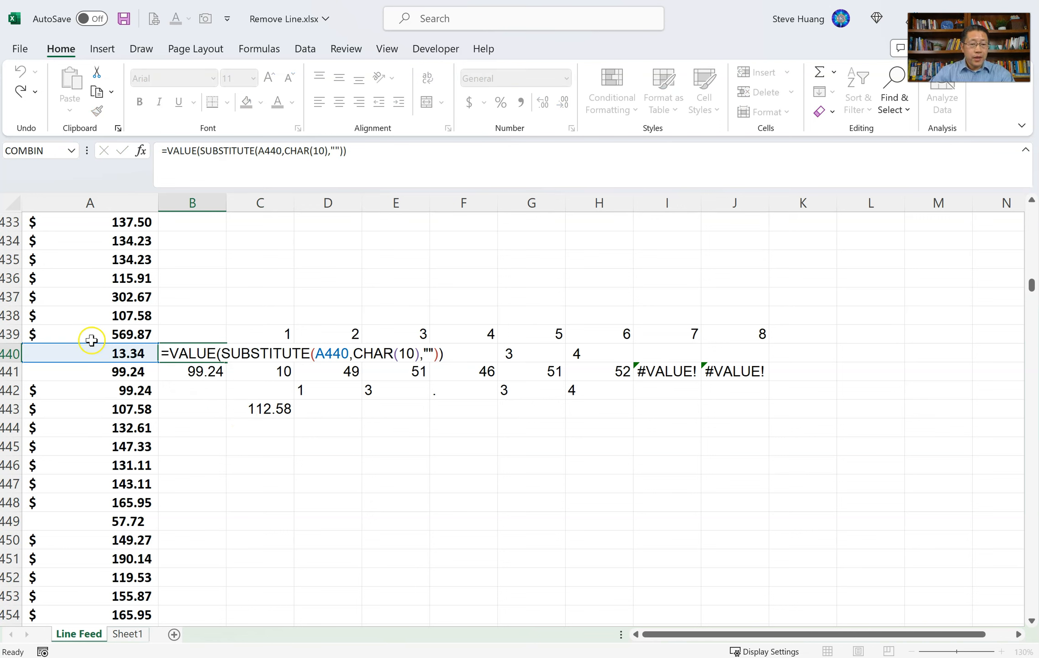
{"action": "key", "text": "Escape"}
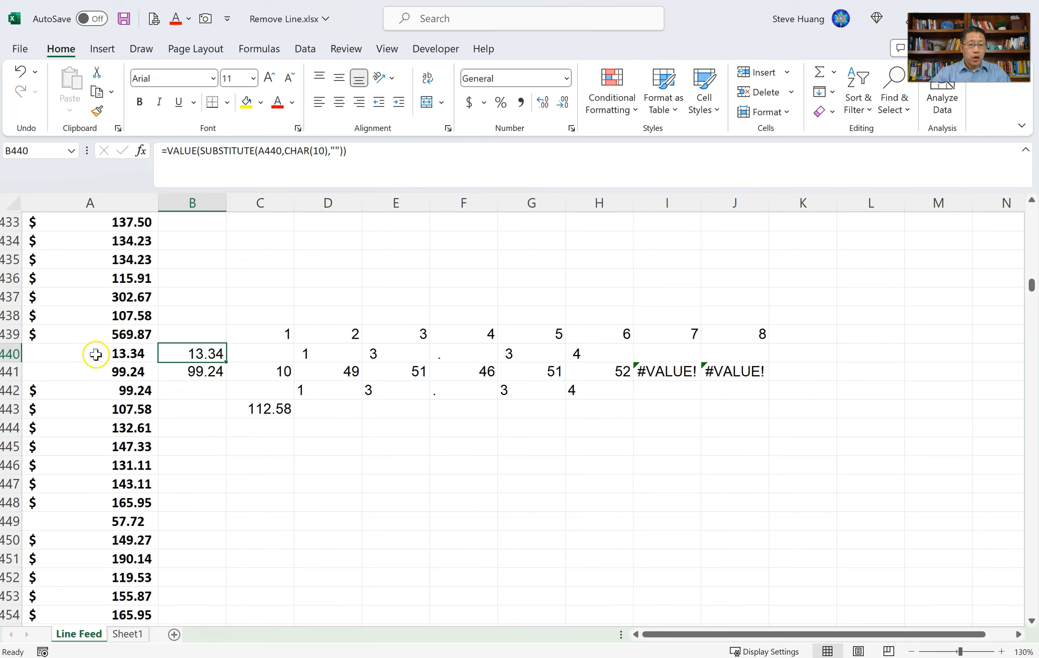
{"action": "left_click", "coordinate": [281, 354]}
{"action": "double_click", "coordinate": [281, 354]}
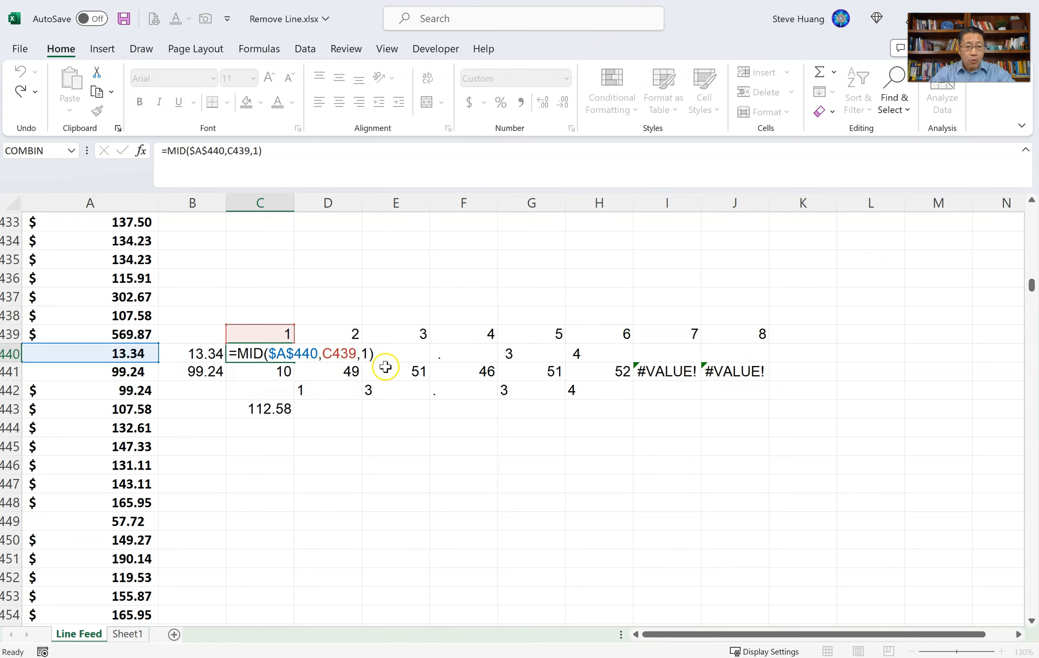
{"action": "key", "text": "ctrl+Return"}
{"action": "left_click_drag", "start_coordinate": [277, 355], "coordinate": [753, 354]}
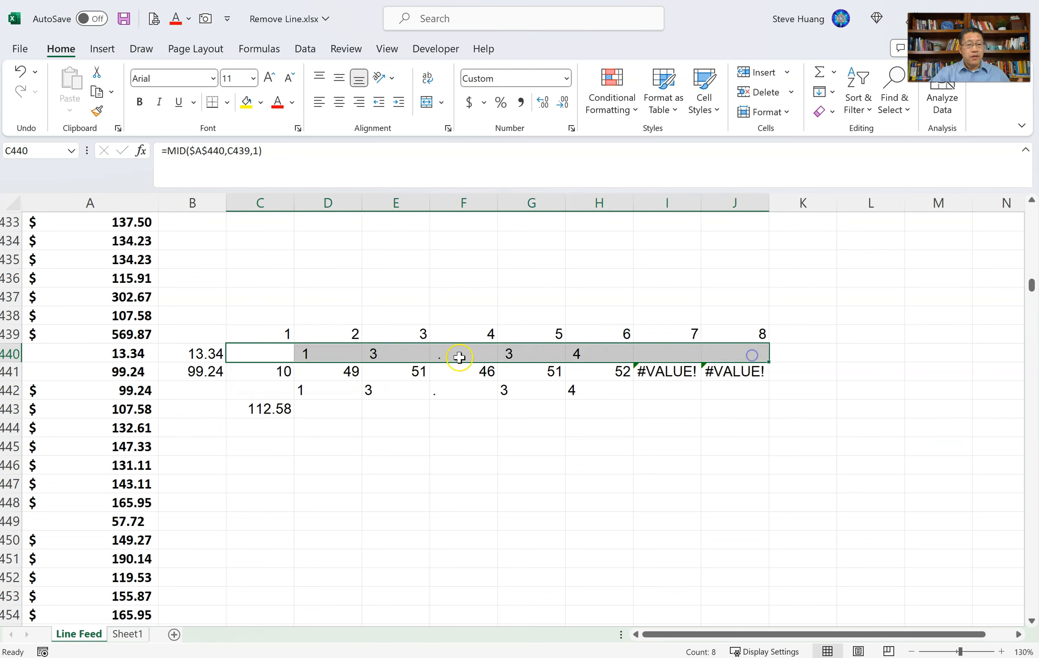
{"action": "left_click", "coordinate": [274, 371]}
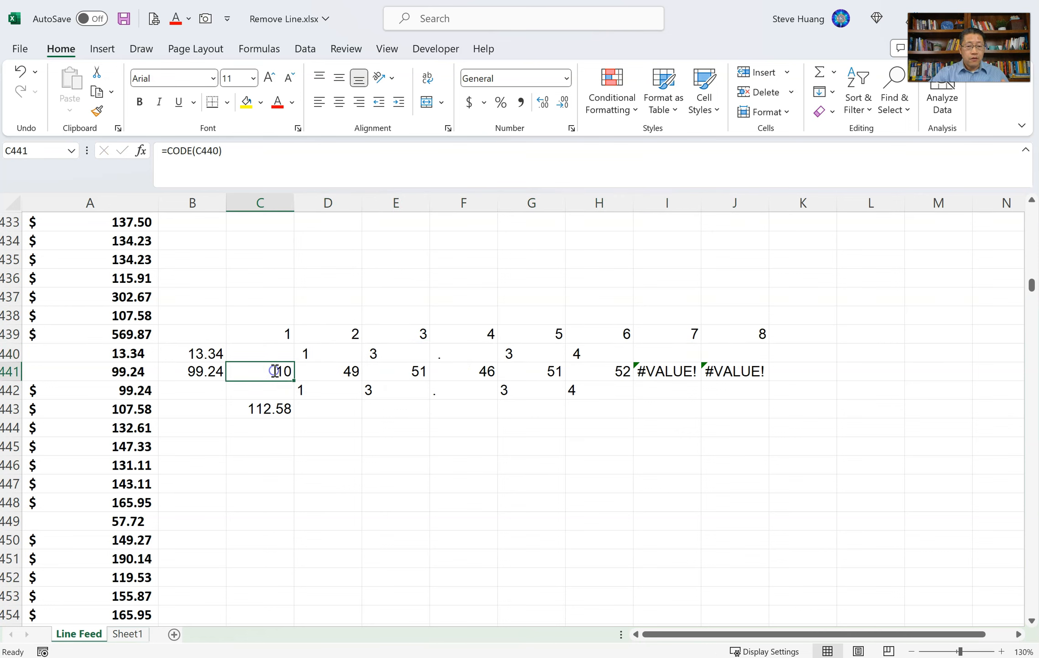
{"action": "double_click", "coordinate": [275, 371]}
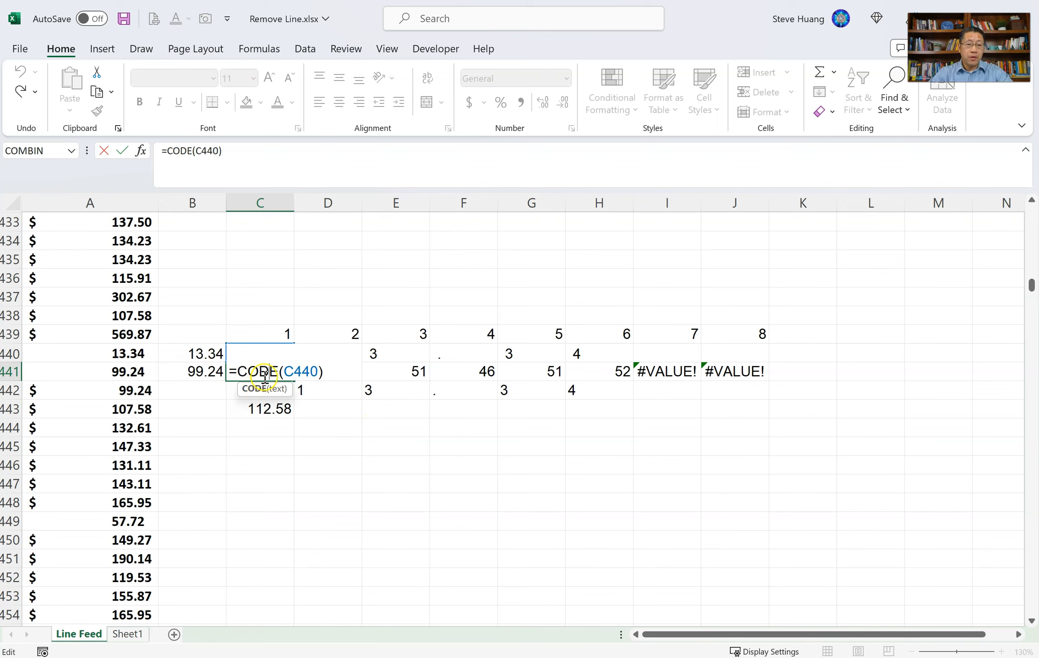
{"action": "key", "text": "ctrl+Return"}
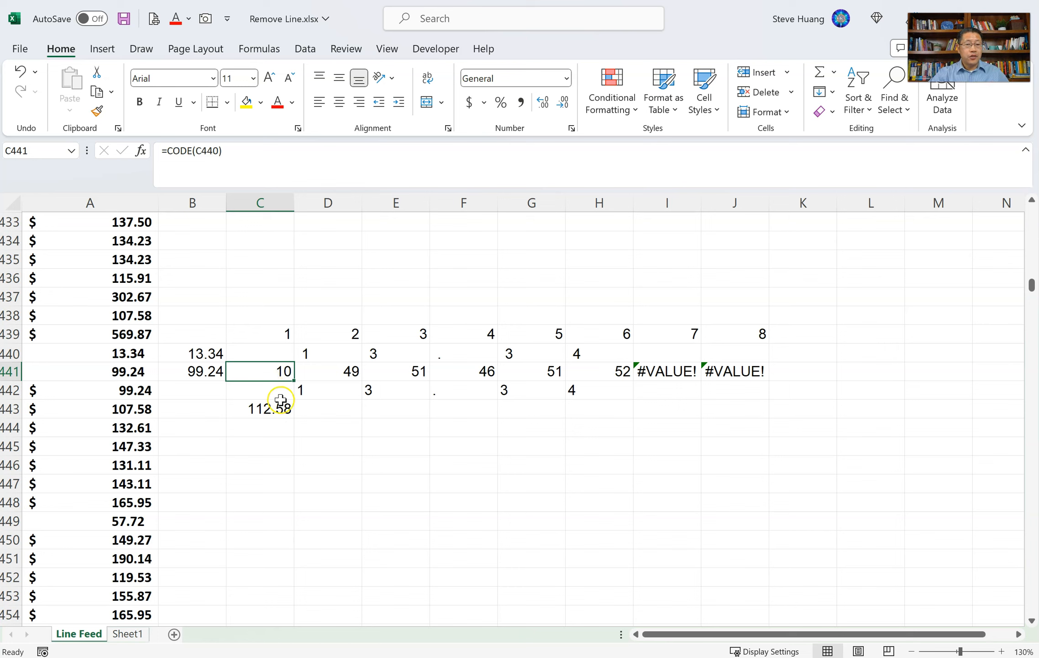
- Review the CHAR formula in C442 and the VALUE and SUBSTITUTE formula in B440
{"action": "left_click", "coordinate": [274, 395]}
{"action": "double_click", "coordinate": [273, 395]}
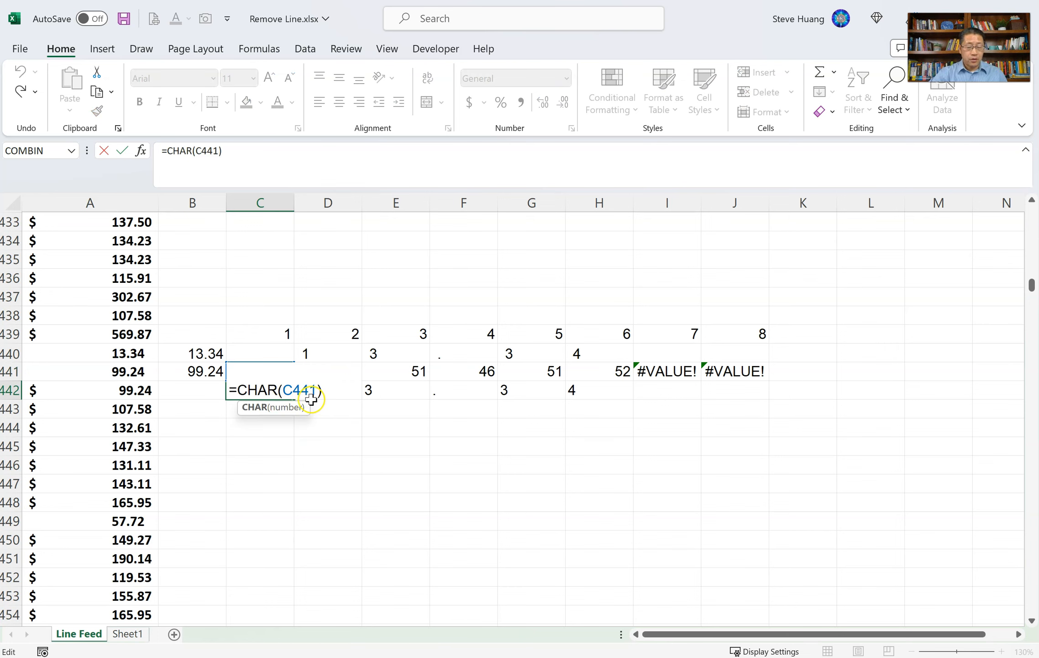
{"action": "key", "text": "ctrl+Return"}
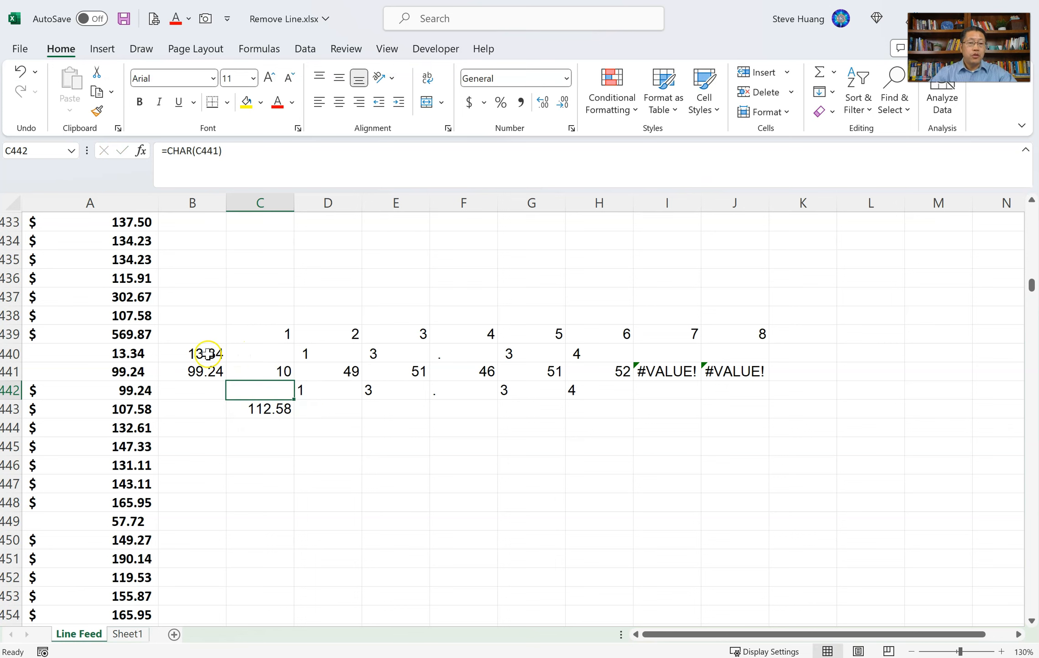
{"action": "left_click", "coordinate": [205, 354]}
{"action": "double_click", "coordinate": [204, 354]}
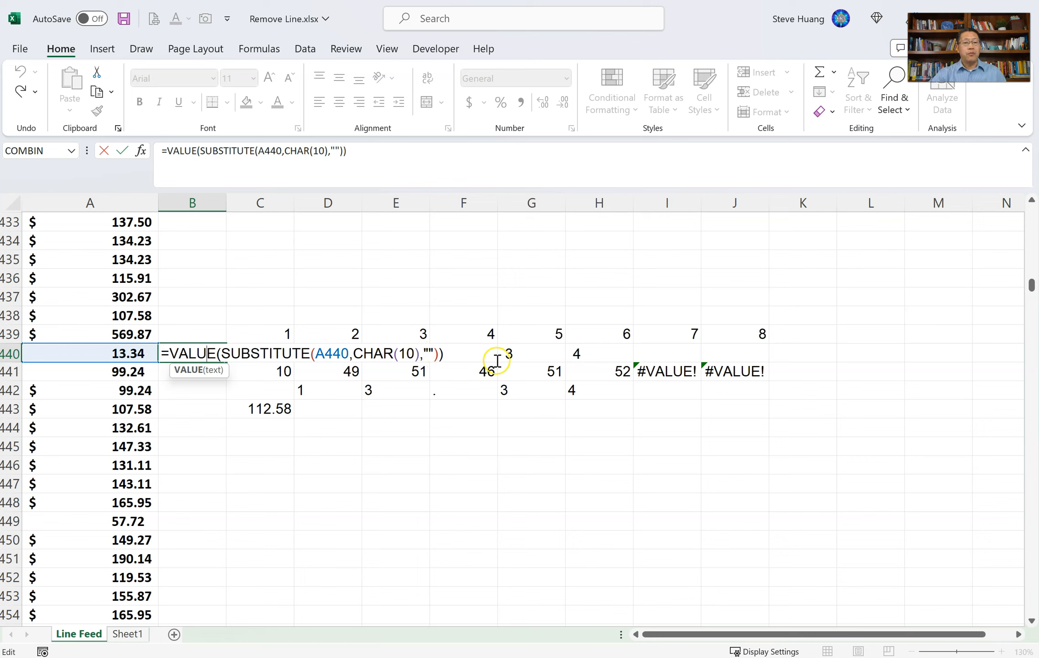
{"action": "key", "text": "ctrl+Return"}
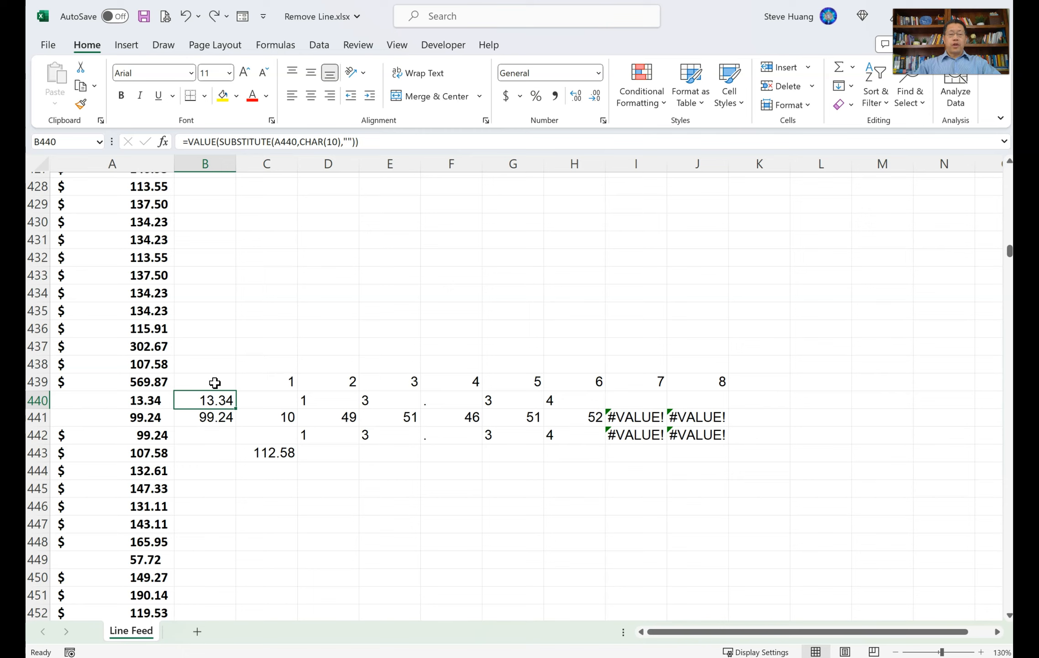
{"action": "left_click", "coordinate": [216, 377]}
{"action": "left_click", "coordinate": [196, 399]}
{"action": "double_click", "coordinate": [197, 400]}
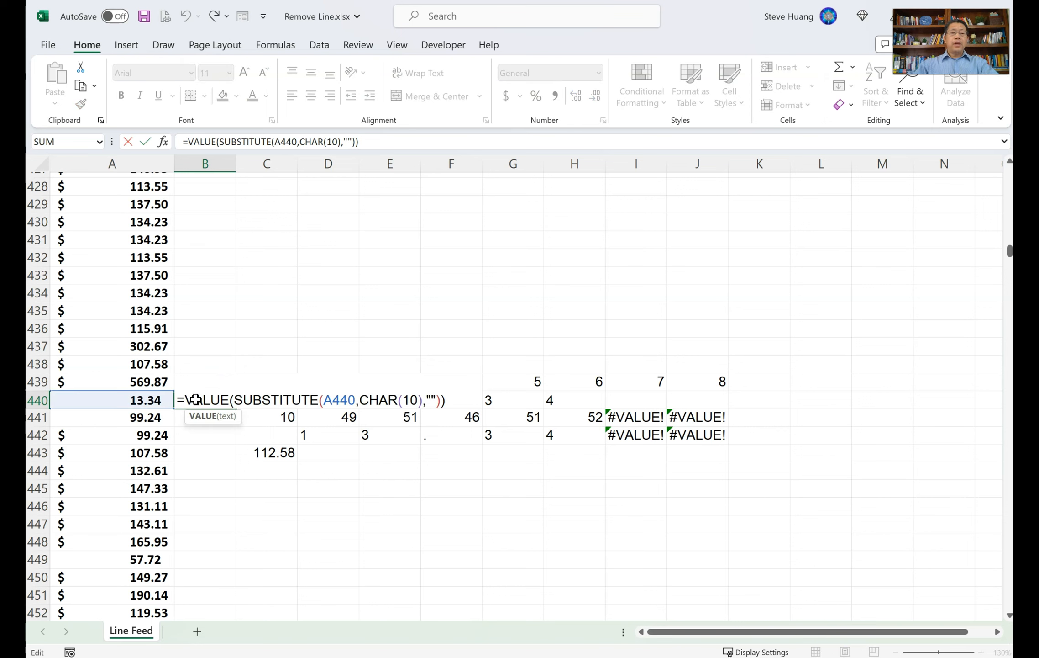
{"action": "key", "text": "Escape"}
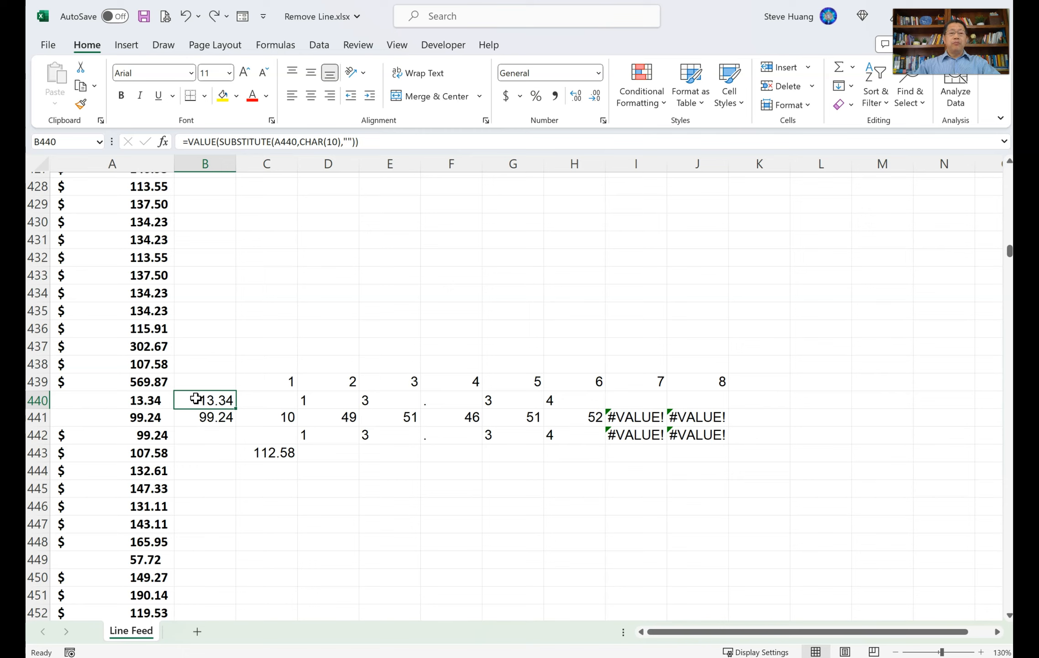
- Clear the formulas in B440:B441 and enter =CLEAN(A440) in B440 to strip the nonprintable line break
{"action": "left_click_drag", "start_coordinate": [196, 399], "coordinate": [196, 420]}
{"action": "key", "text": "Delete"}
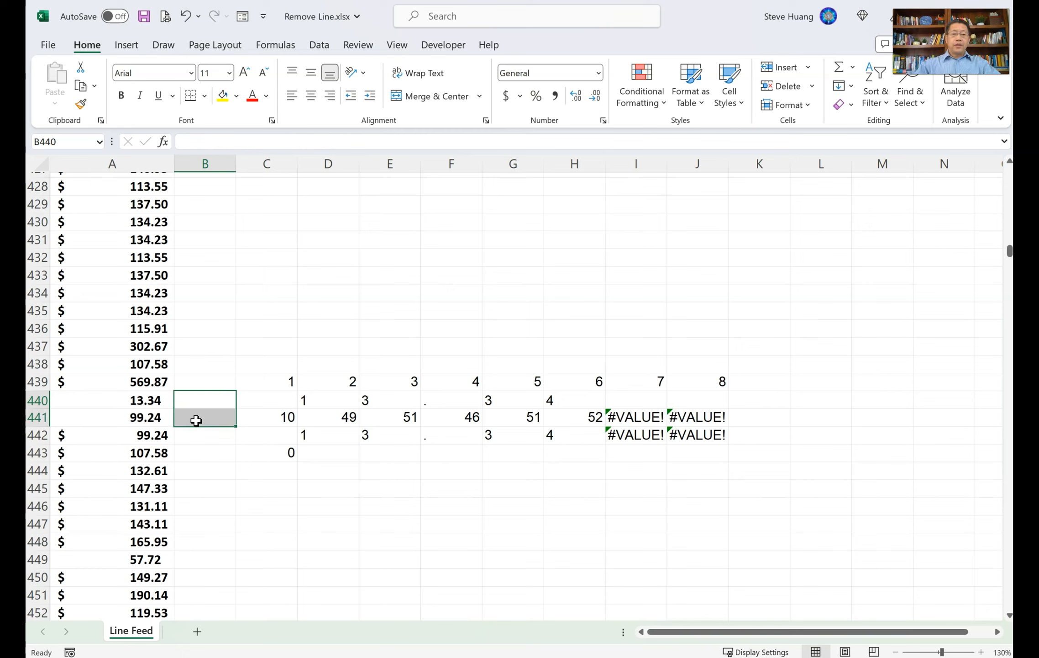
{"action": "left_click", "coordinate": [212, 402]}
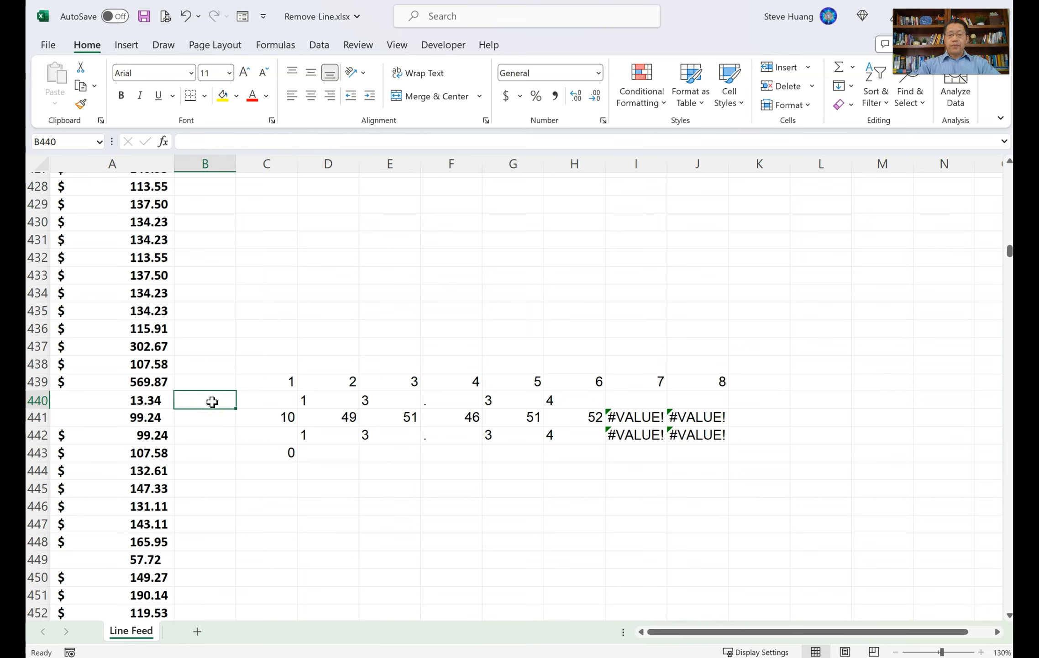
{"action": "type", "text": "=c"}
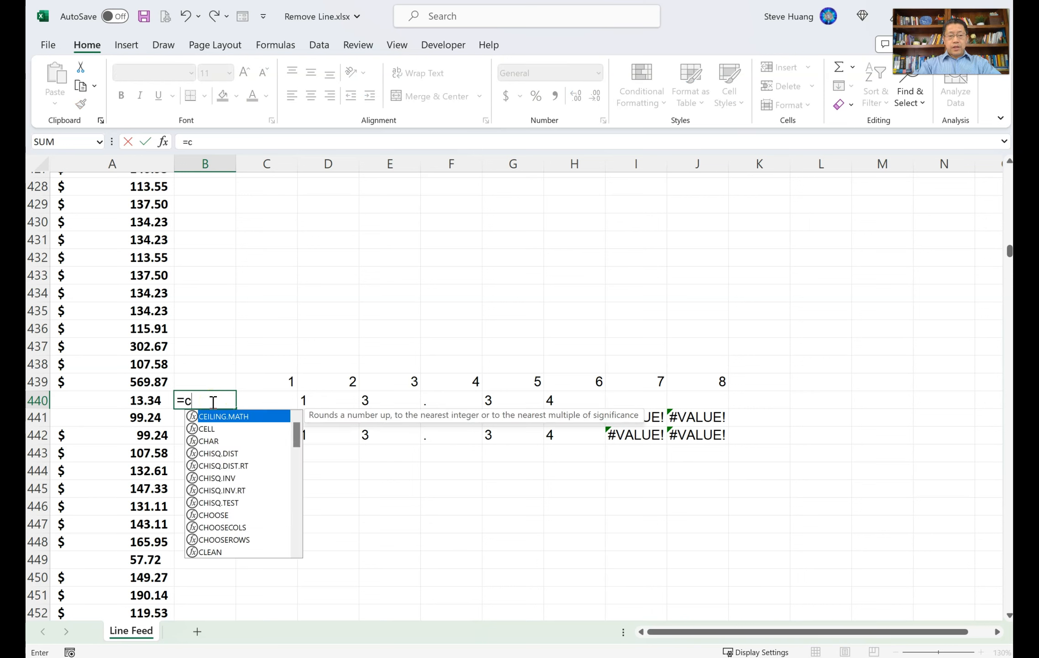
{"action": "type", "text": "lean"}
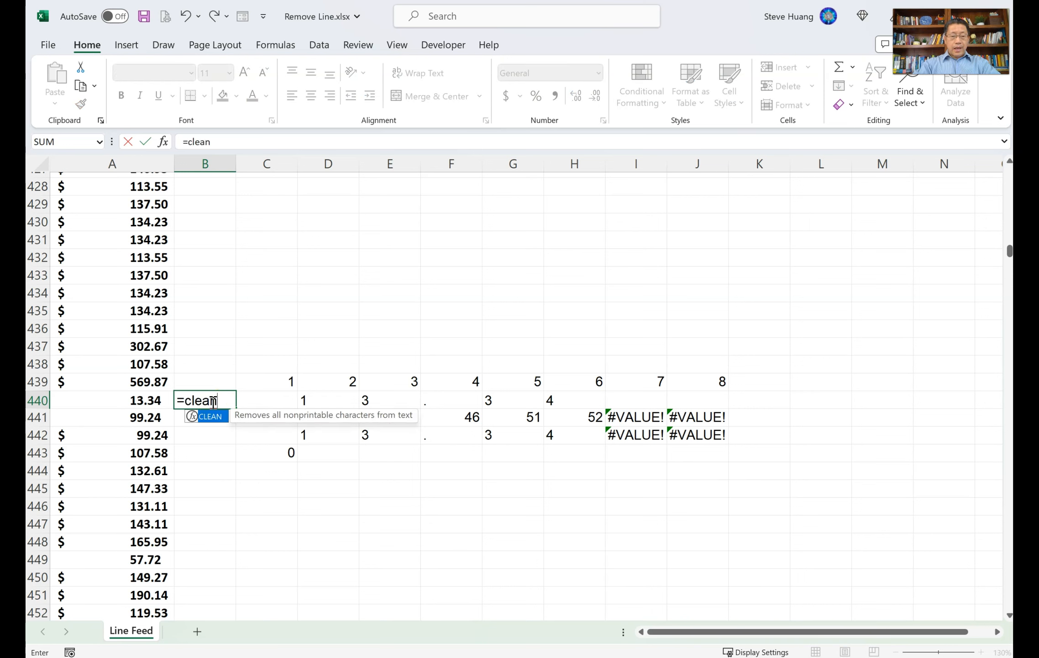
{"action": "key", "text": "Tab"}
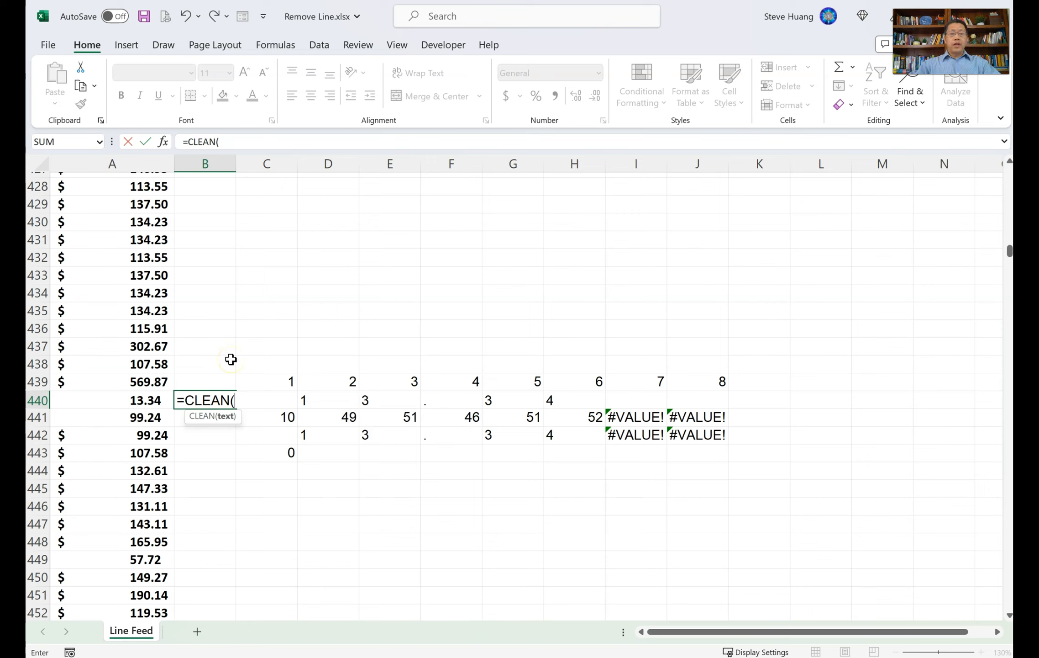
{"action": "key", "text": "Left"}
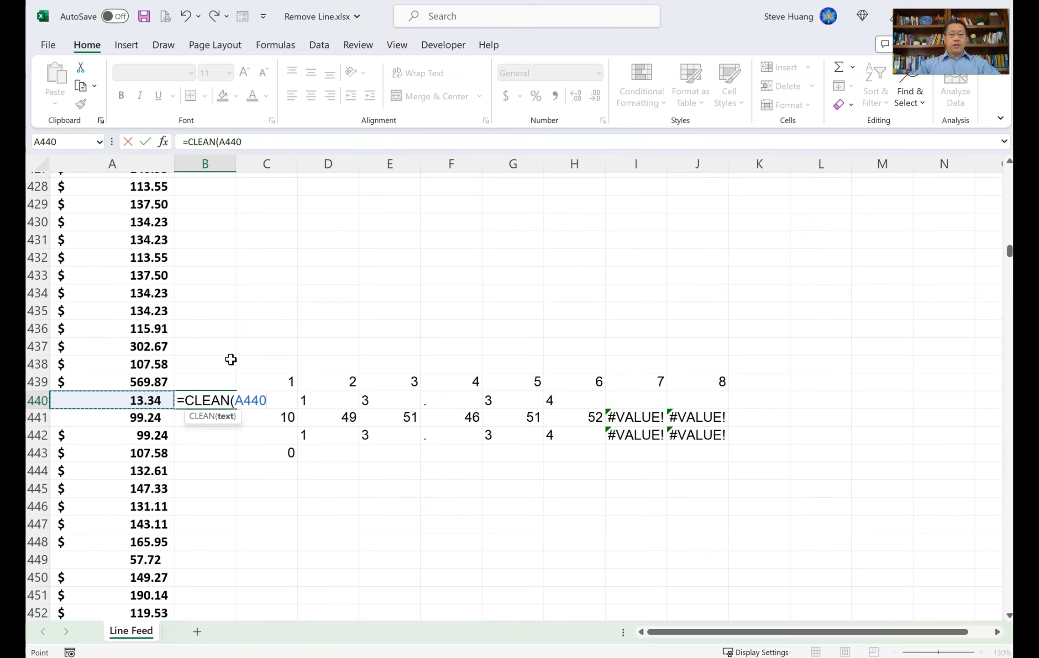
{"action": "type", "text": ")"}
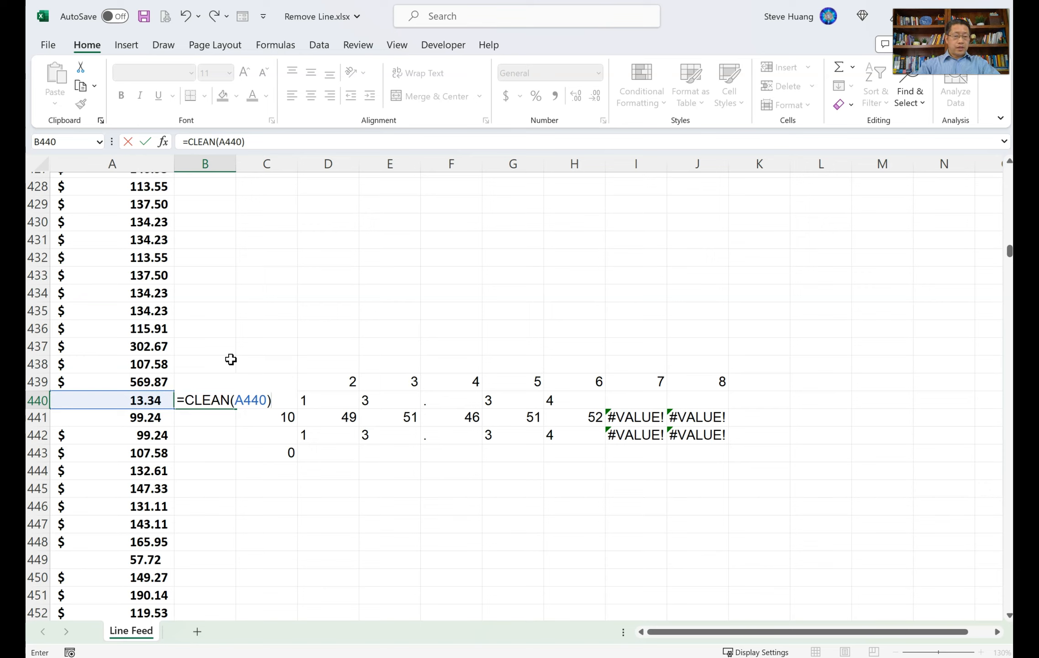
{"action": "key", "text": "Return"}
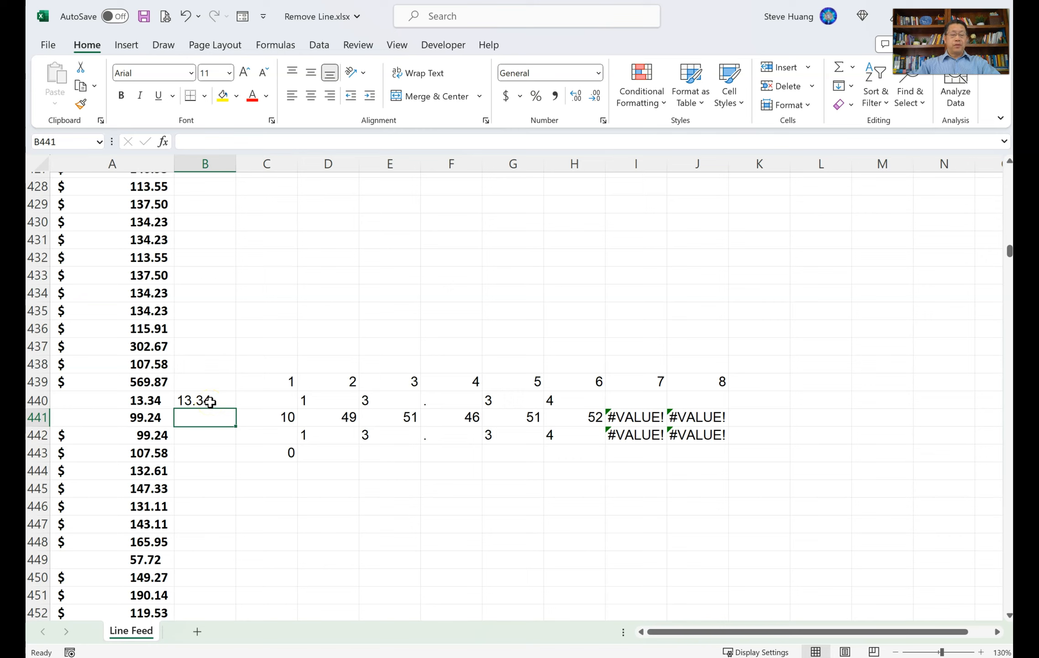
- Wrap the CLEAN formula in B440 in VALUE, making it =VALUE(CLEAN(A440)), to convert the text to a number
{"action": "left_click", "coordinate": [210, 401]}
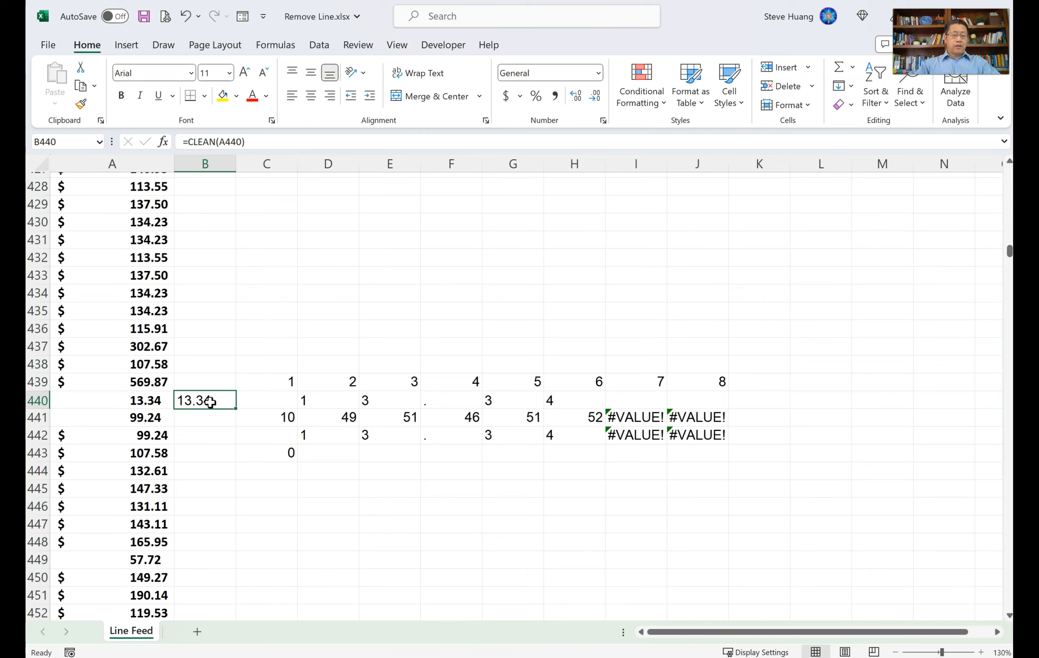
{"action": "left_click", "coordinate": [218, 402]}
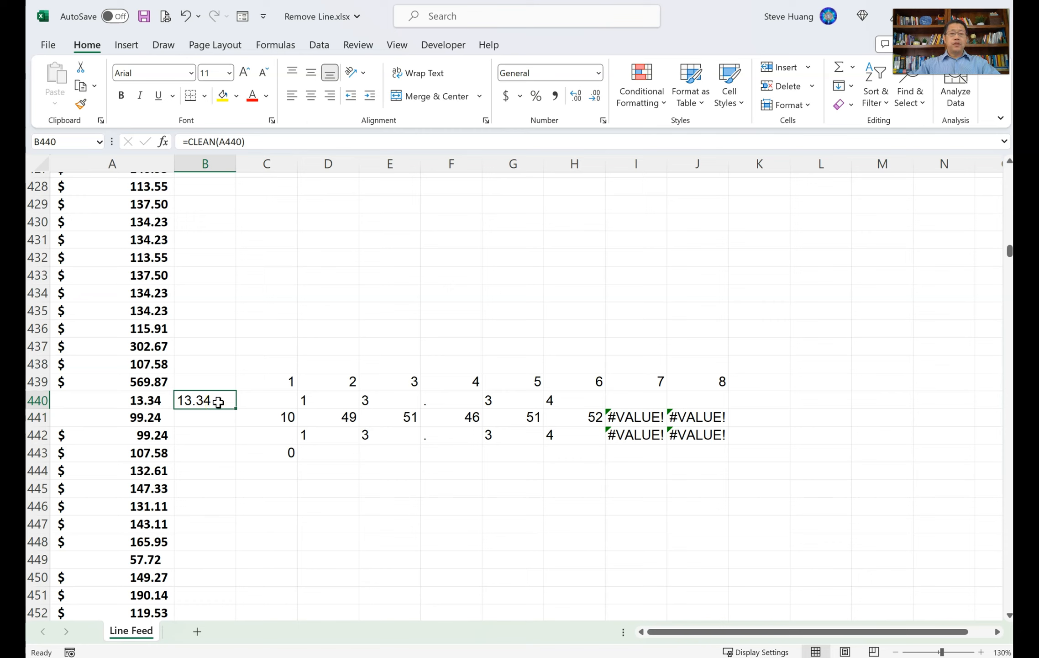
{"action": "double_click", "coordinate": [218, 402]}
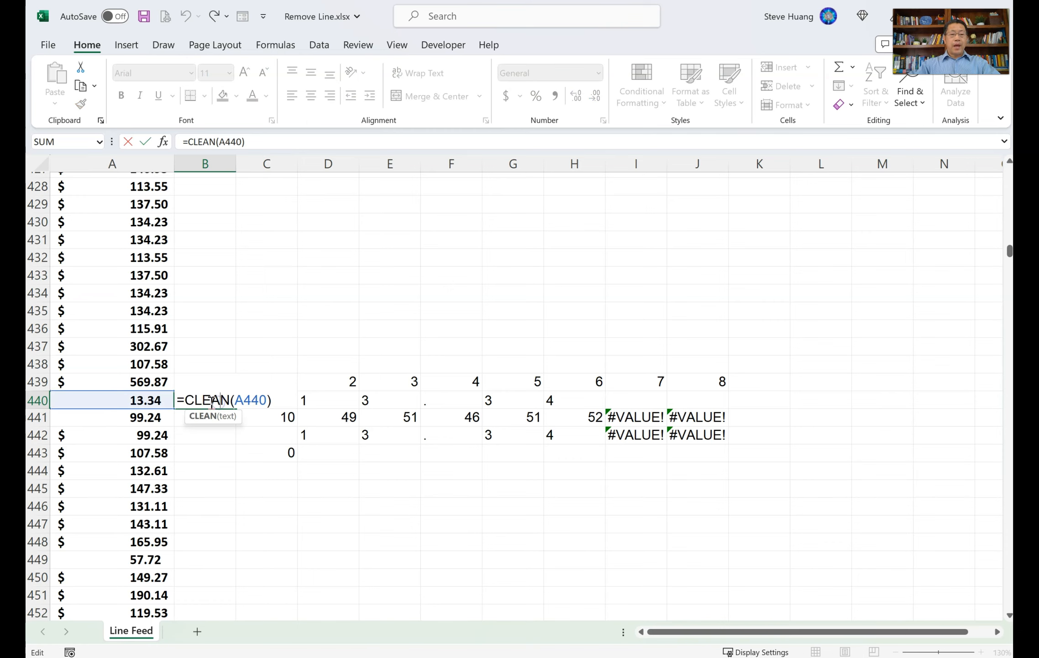
{"action": "left_click", "coordinate": [185, 402]}
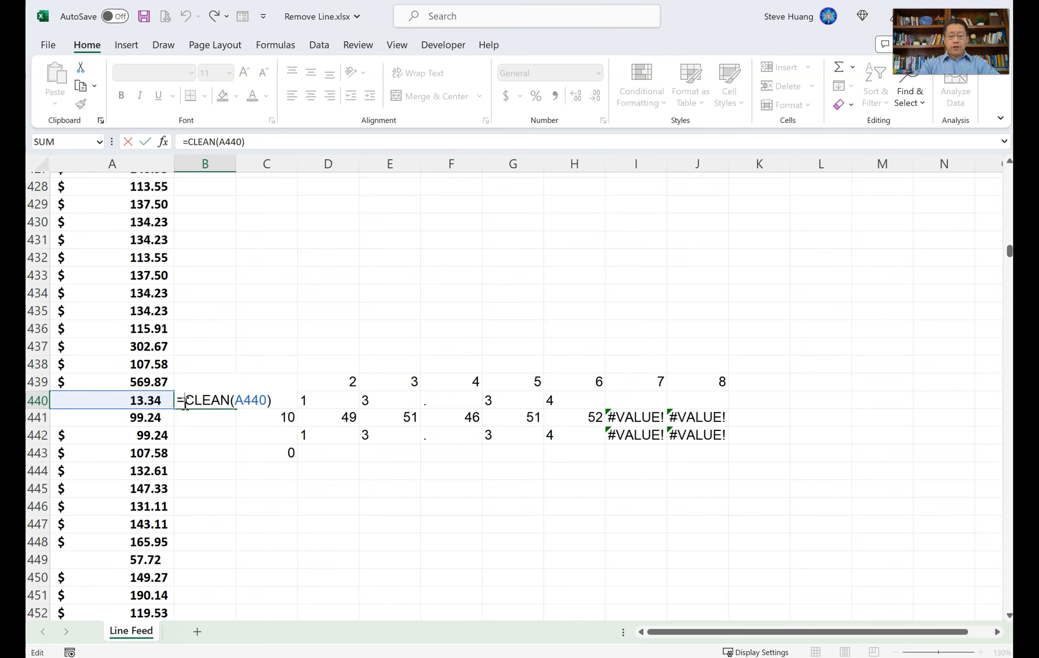
{"action": "type", "text": "va"}
{"action": "key", "text": "Tab"}
{"action": "left_click", "coordinate": [293, 400]}
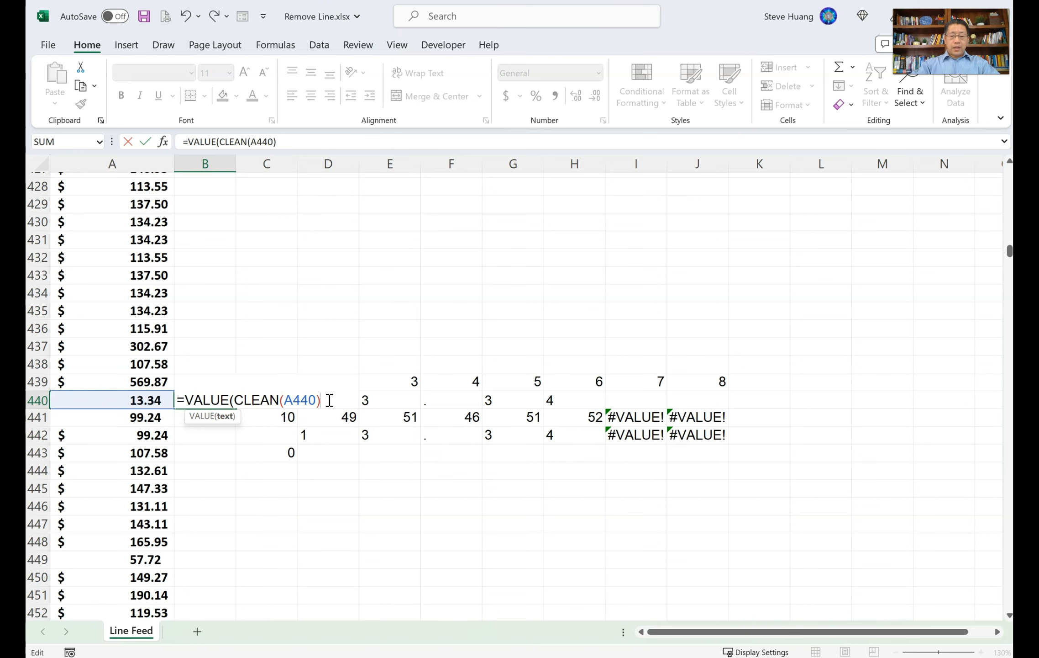
{"action": "type", "text": ")"}
{"action": "key", "text": "Return"}
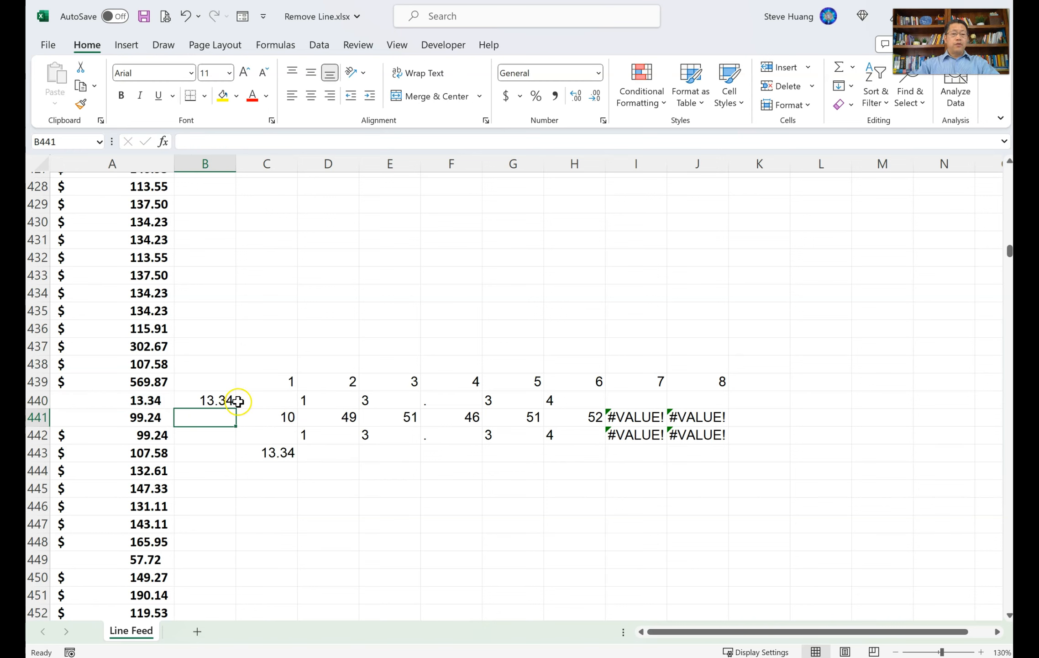
- Fill the VALUE and CLEAN formula from B440 down to B441
{"action": "left_click", "coordinate": [223, 400]}
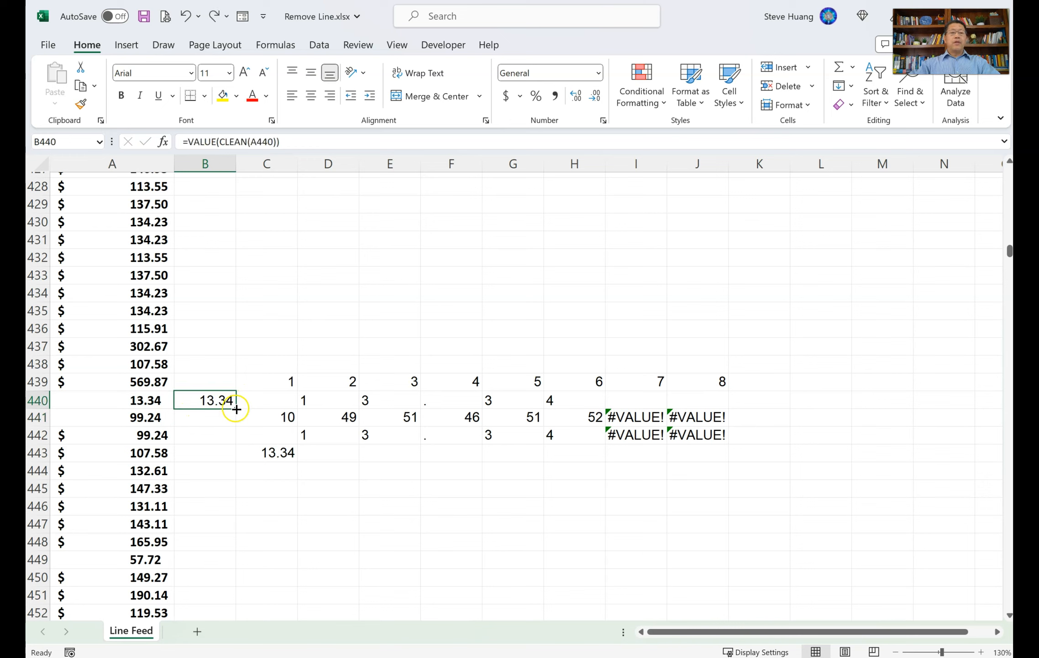
{"action": "left_click_drag", "start_coordinate": [237, 409], "coordinate": [236, 426]}
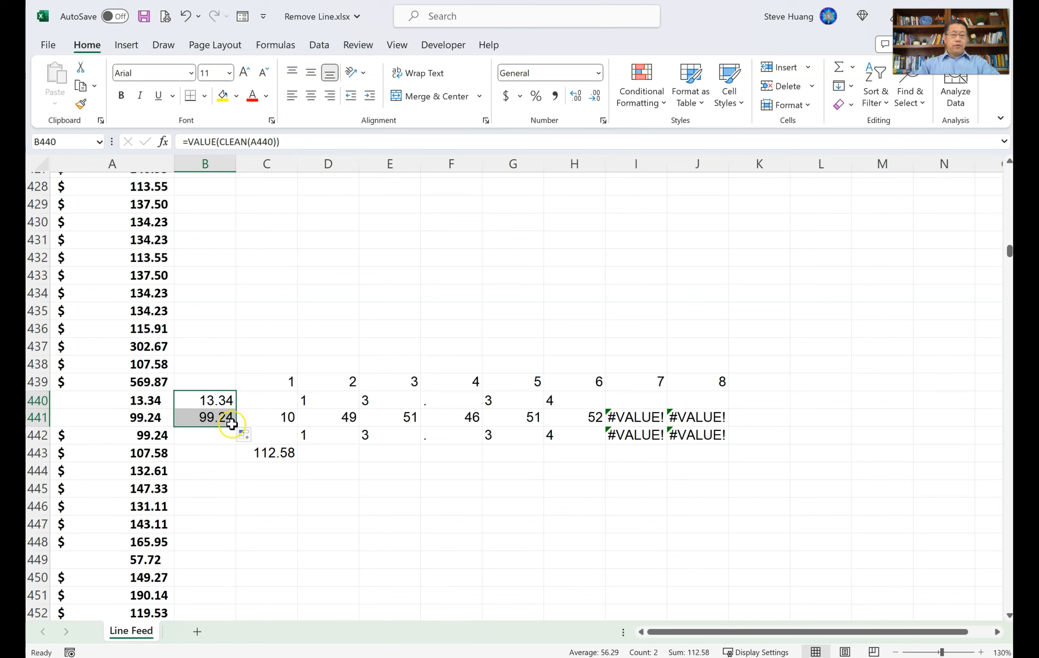
- Check the SUM formula in C443 and the VALUE and CLEAN formula in B440, and select B429:B448
{"action": "left_click", "coordinate": [153, 420]}
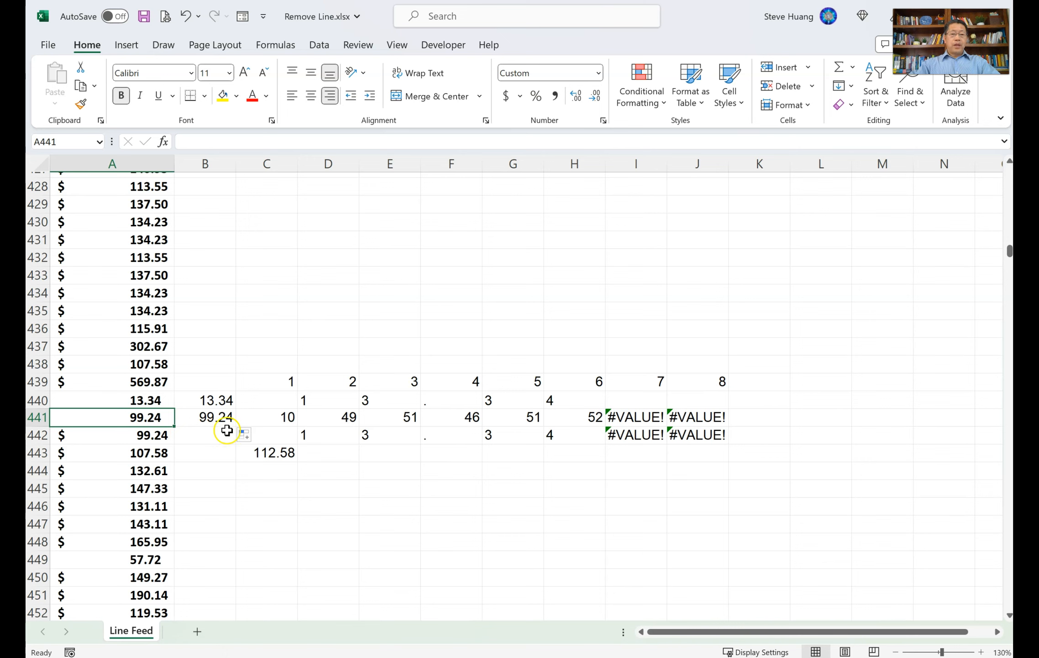
{"action": "double_click", "coordinate": [284, 454]}
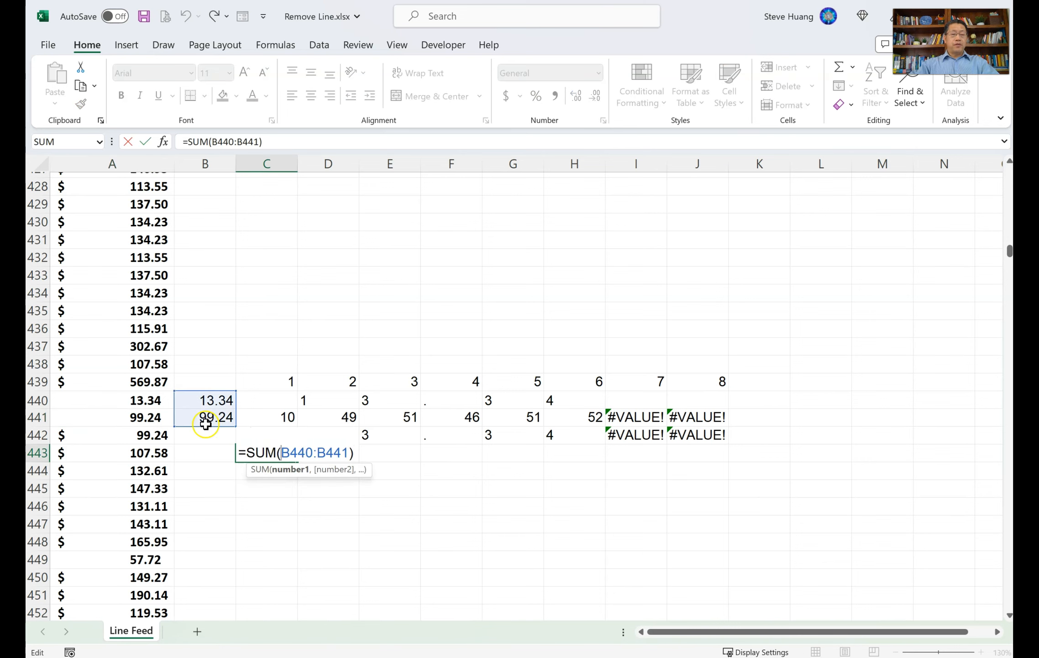
{"action": "key", "text": "ctrl+Return"}
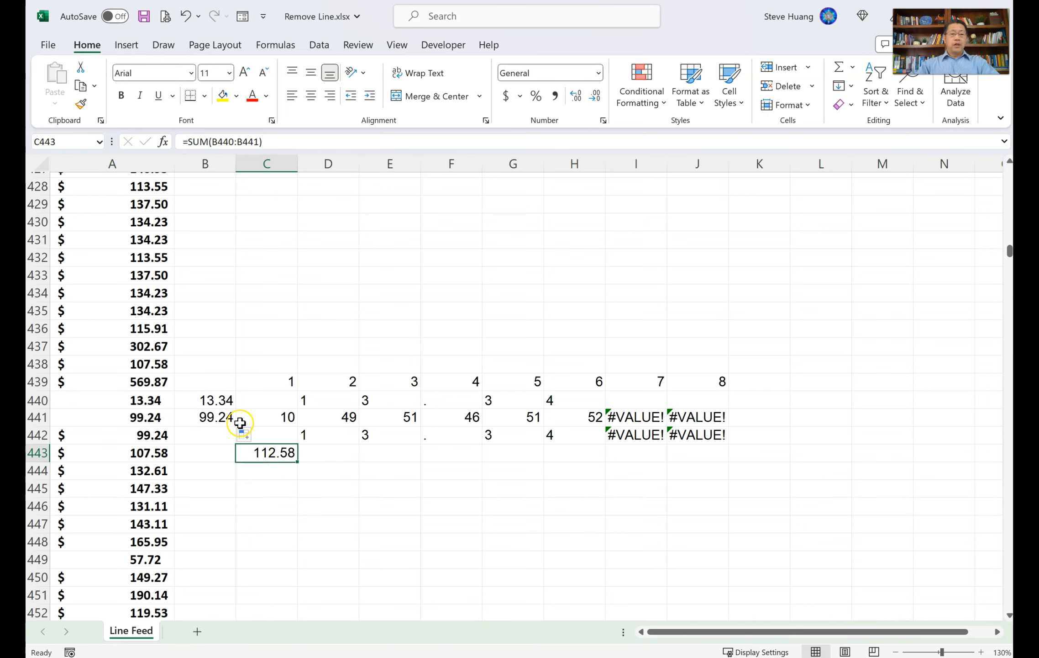
{"action": "double_click", "coordinate": [217, 401]}
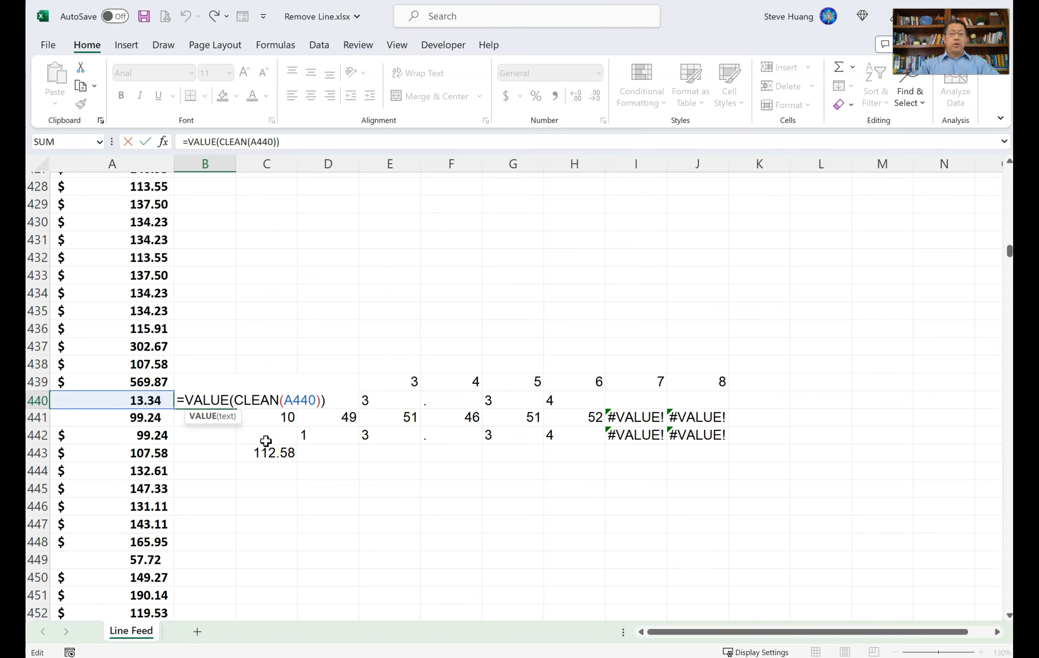
{"action": "key", "text": "Escape"}
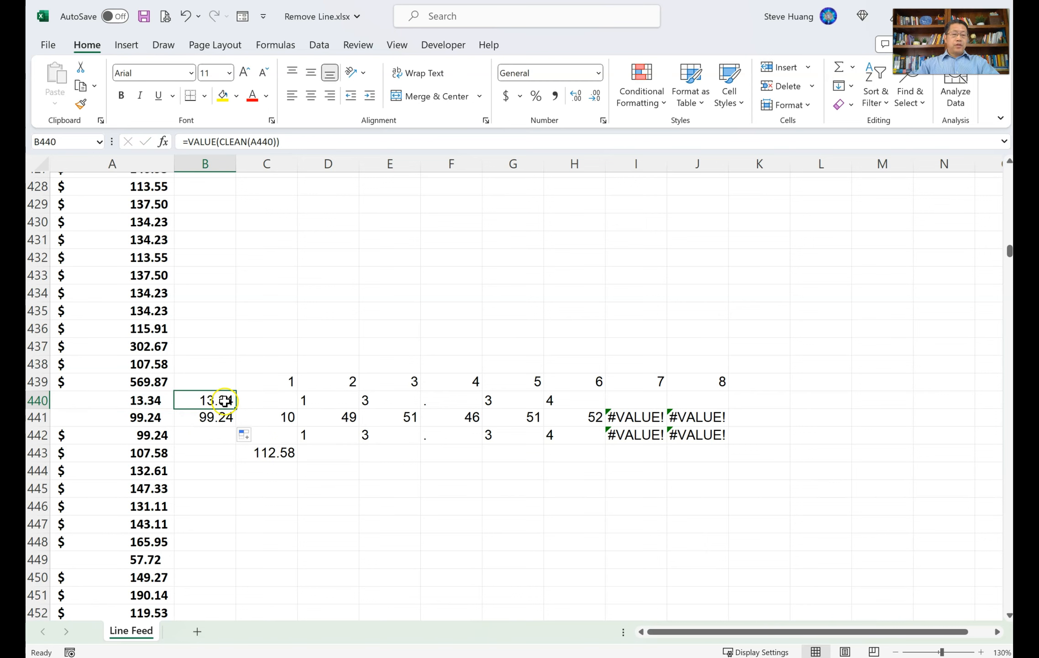
{"action": "left_click_drag", "start_coordinate": [211, 206], "coordinate": [203, 546]}
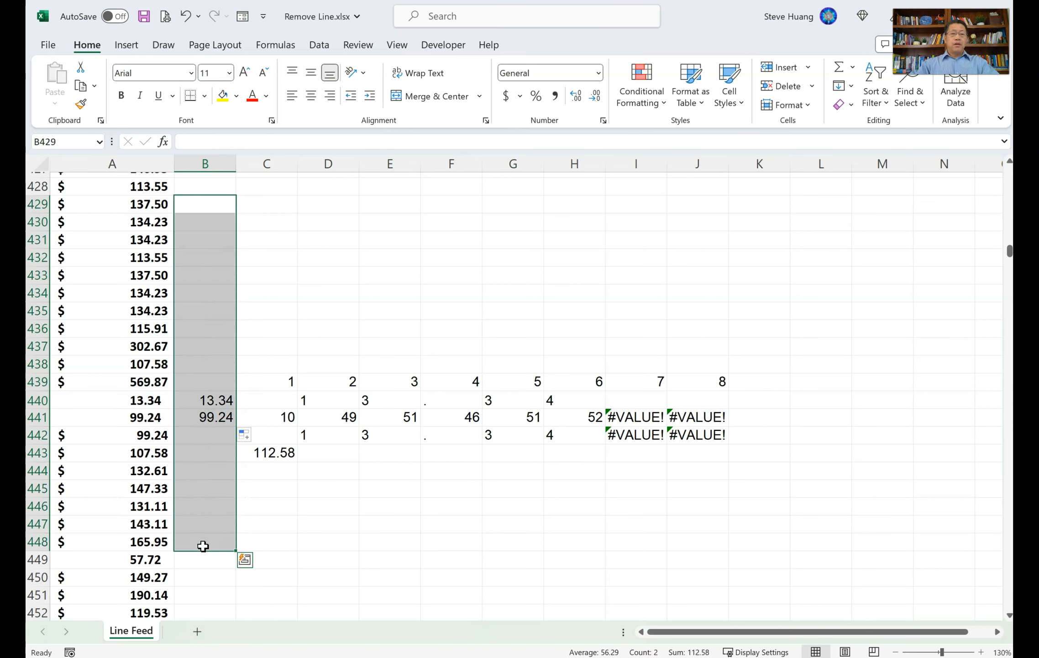